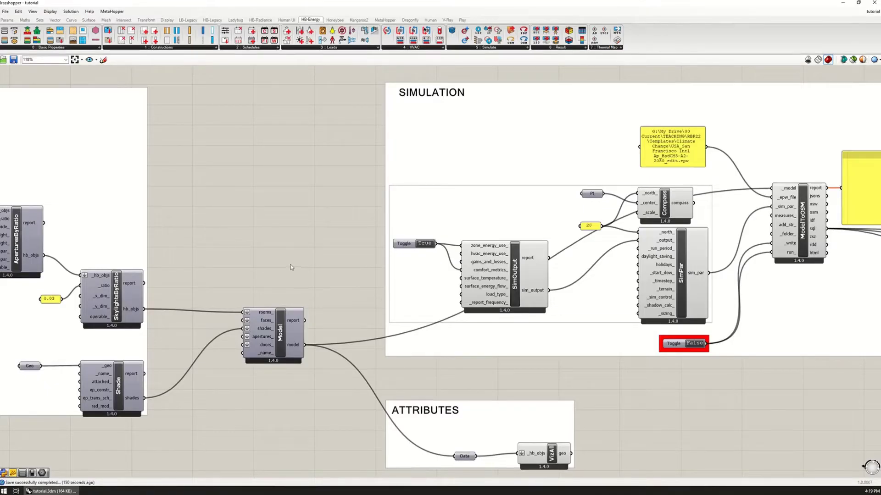
# Bring the constructions area into view and place an HB ConstructionSet component.
pyautogui.moveTo(291, 267); pyautogui.dragTo(330, 253, button='right')
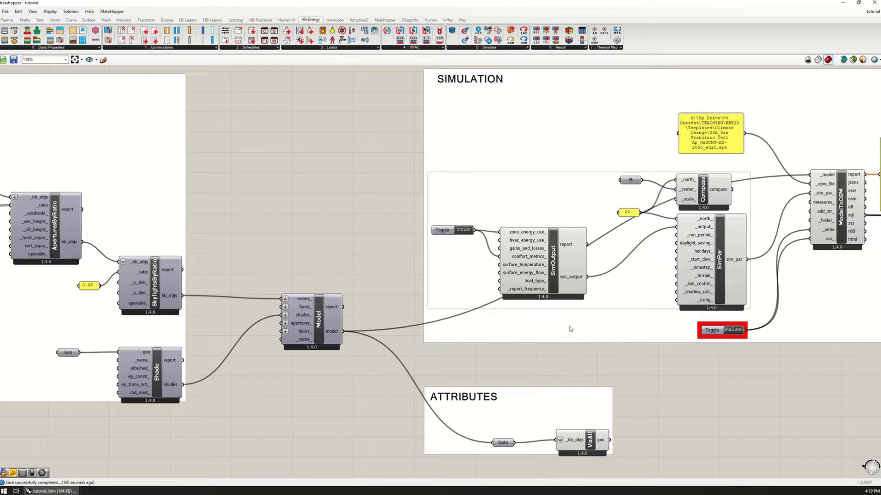
pyautogui.scroll(-3, 601, 343)
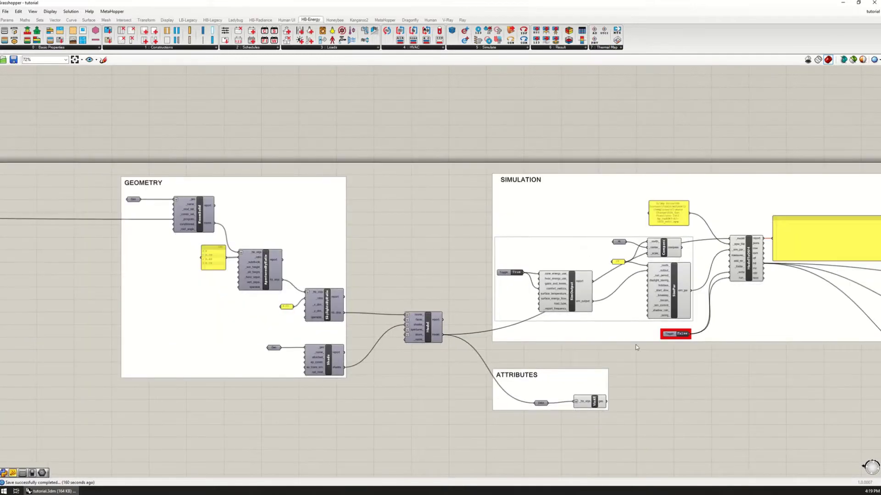
pyautogui.scroll(-2, 635, 345)
pyautogui.scroll(1, 575, 320)
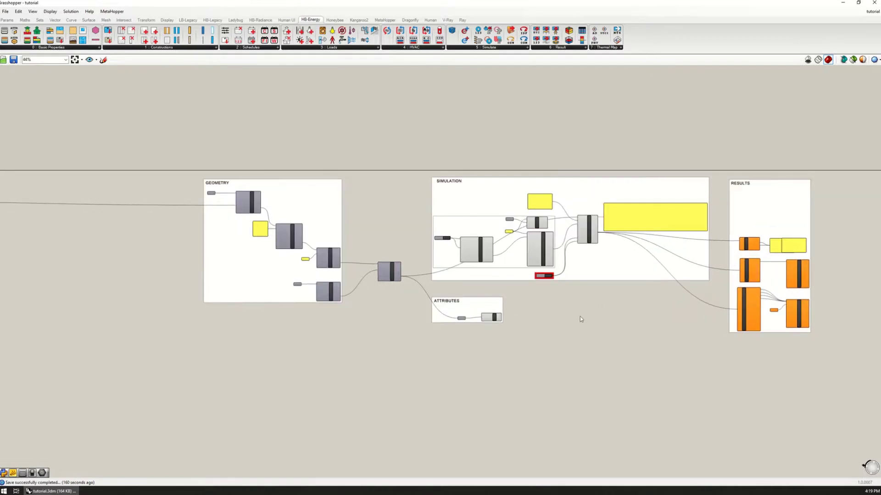
pyautogui.scroll(1, 419, 296)
pyautogui.scroll(1, 485, 289)
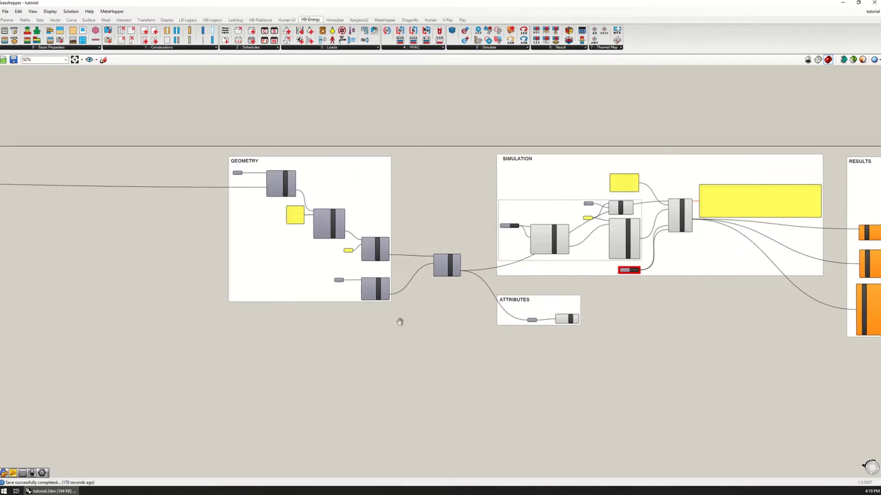
pyautogui.moveTo(428, 307); pyautogui.dragTo(647, 271, button='right')
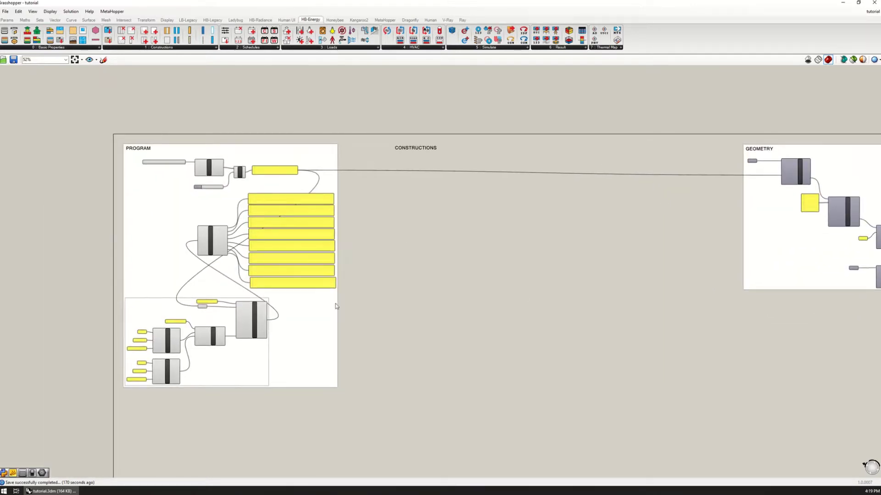
pyautogui.scroll(2, 364, 200)
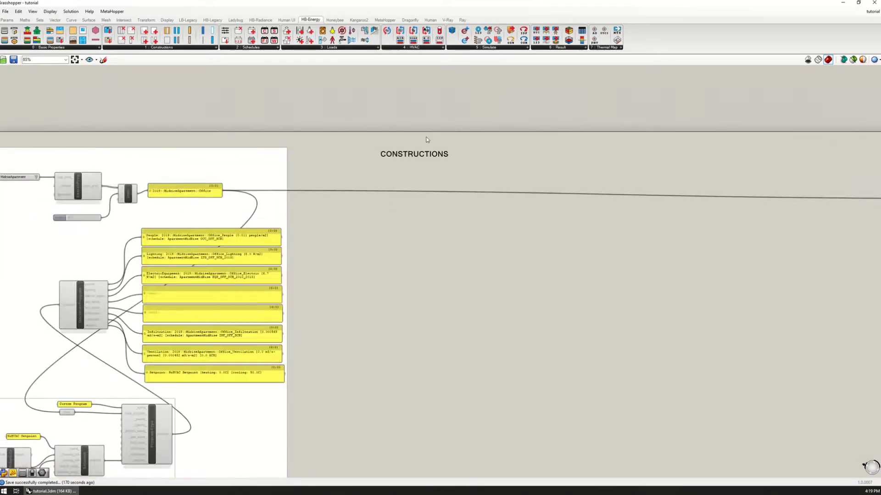
pyautogui.scroll(2, 467, 229)
pyautogui.scroll(2, 405, 226)
pyautogui.scroll(-2, 404, 226)
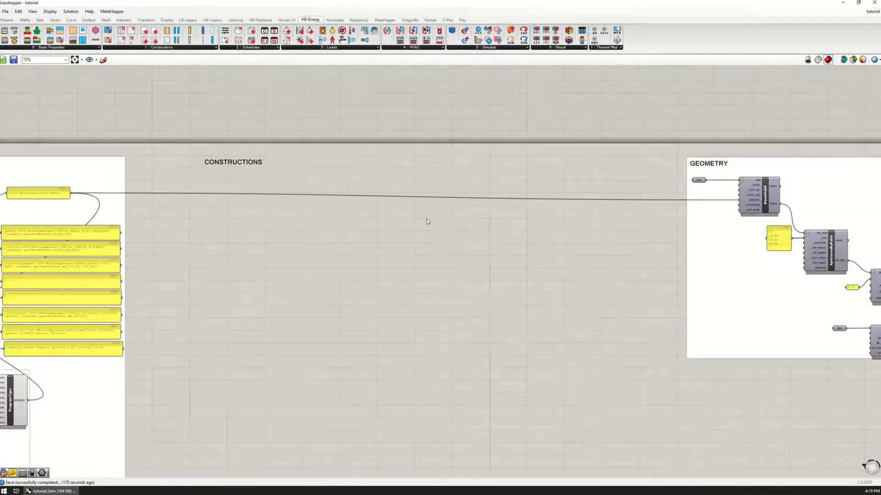
pyautogui.scroll(2, 735, 223)
pyautogui.scroll(1, 734, 224)
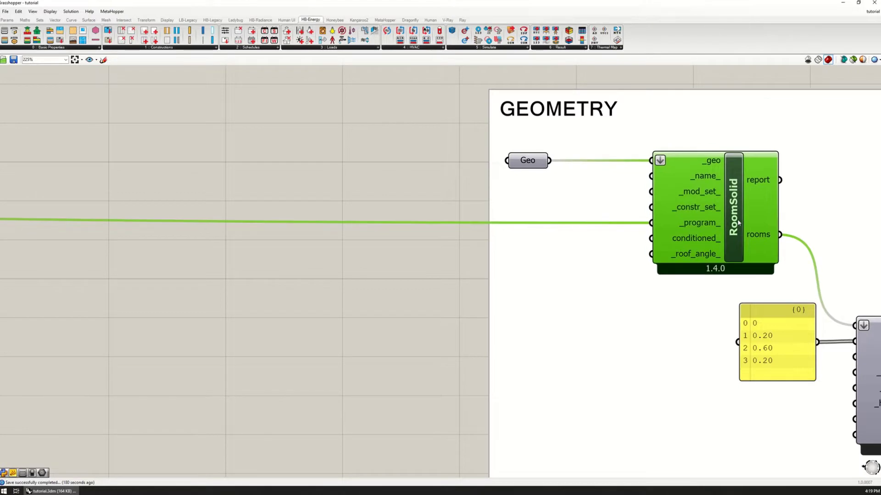
pyautogui.moveTo(714, 238); pyautogui.dragTo(586, 247, button='right')
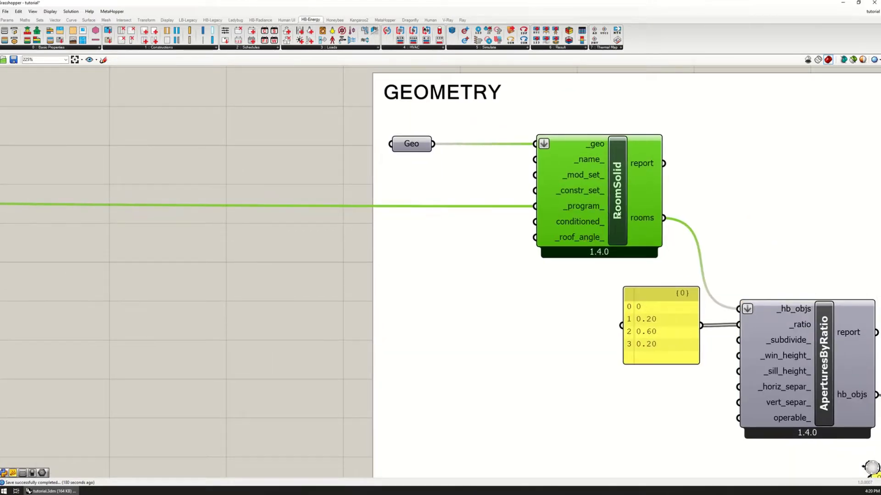
pyautogui.moveTo(617, 215); pyautogui.dragTo(616, 215)
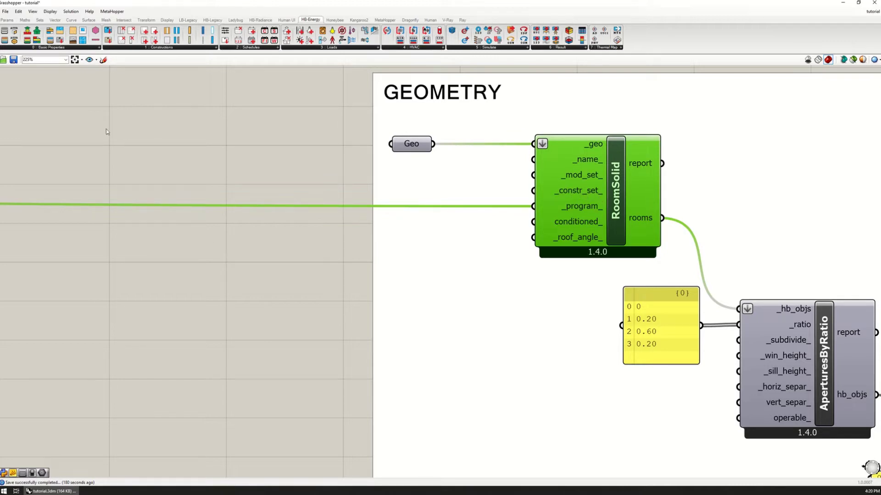
pyautogui.click(70, 46)
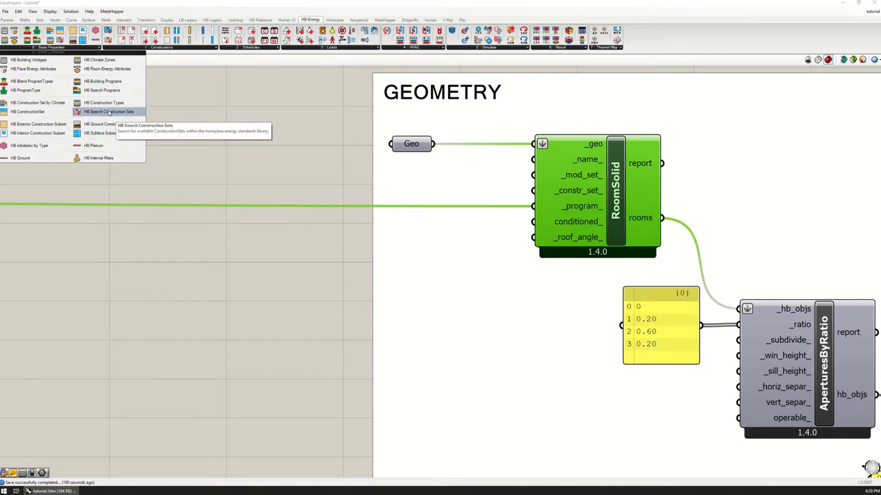
pyautogui.click(25, 112)
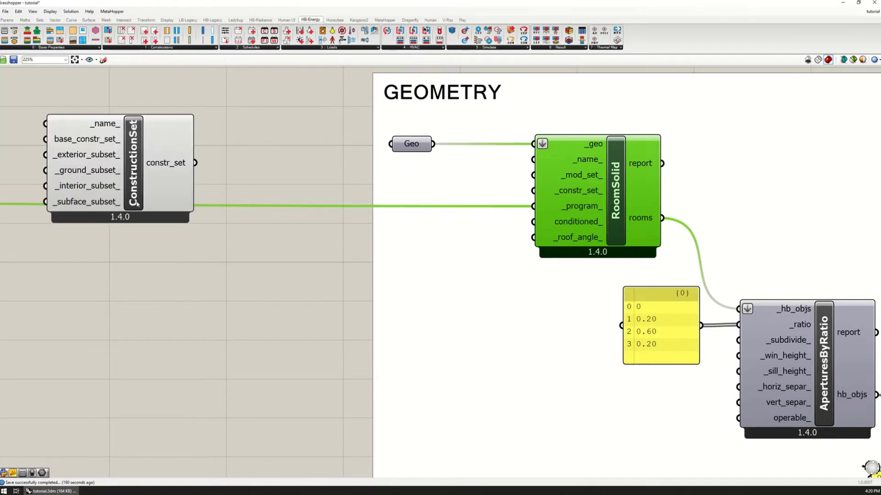
pyautogui.scroll(-3, 175, 167)
pyautogui.moveTo(220, 168); pyautogui.dragTo(175, 256)
# Add a SteelFramed construction-types list and an HB Search Construction Sets component.
pyautogui.click(118, 111)
pyautogui.click(41, 49)
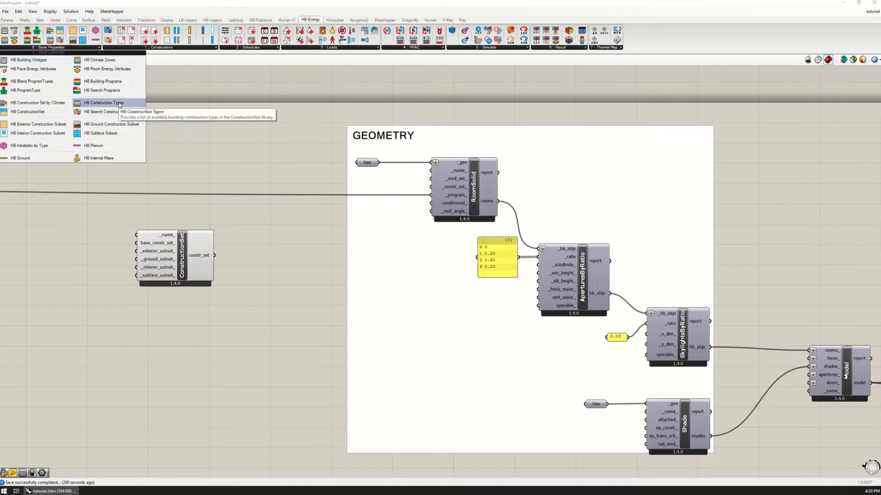
pyautogui.moveTo(150, 146); pyautogui.dragTo(150, 146)
pyautogui.click(41, 48)
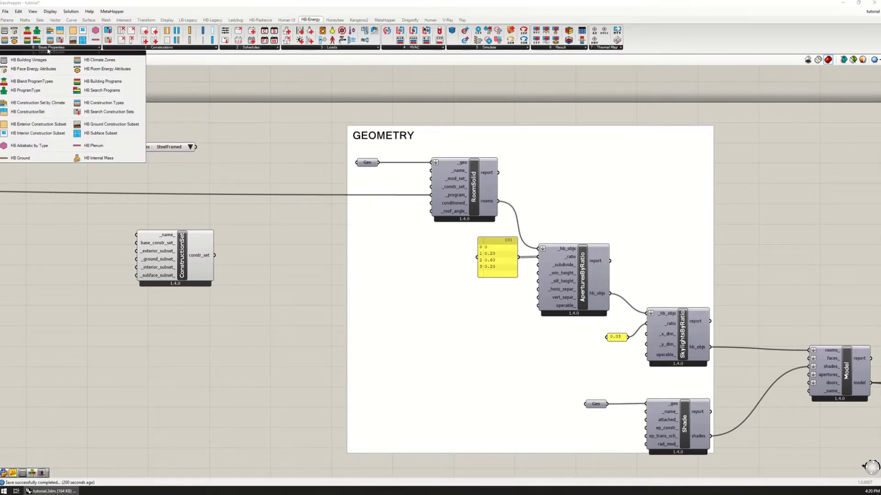
pyautogui.moveTo(126, 112); pyautogui.dragTo(206, 183)
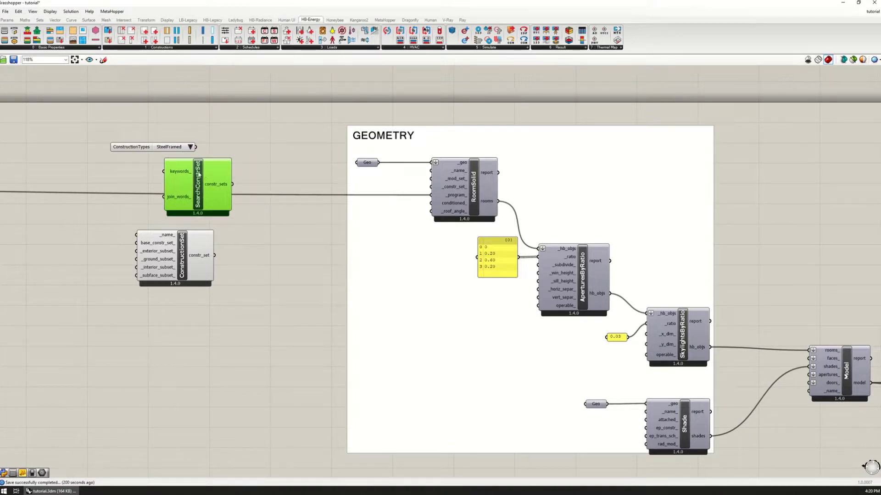
pyautogui.moveTo(215, 184)
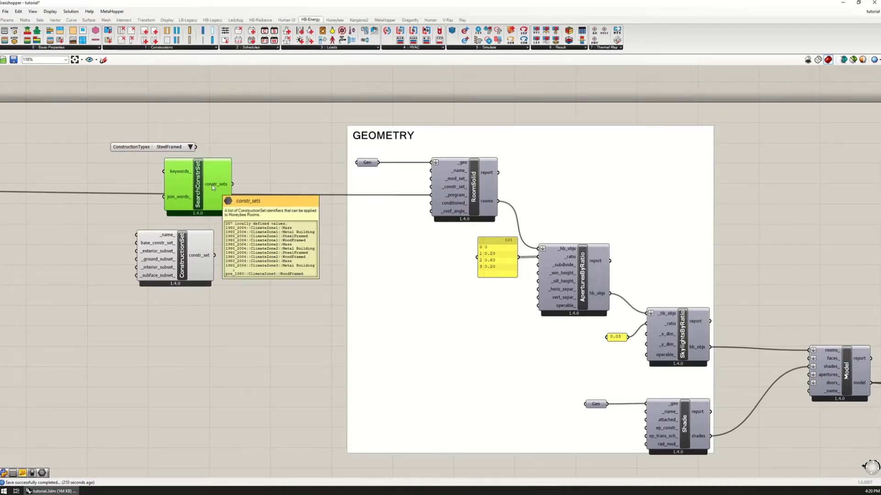
# Move SearchConstrSet lower and list its constr_sets names in an enlarged panel.
pyautogui.moveTo(201, 195); pyautogui.dragTo(165, 373)
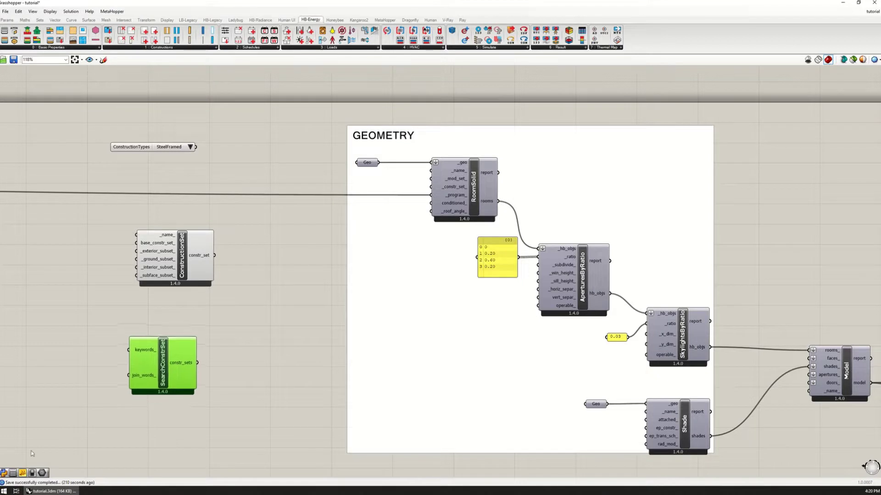
pyautogui.hotkey('ctrl', 'v')
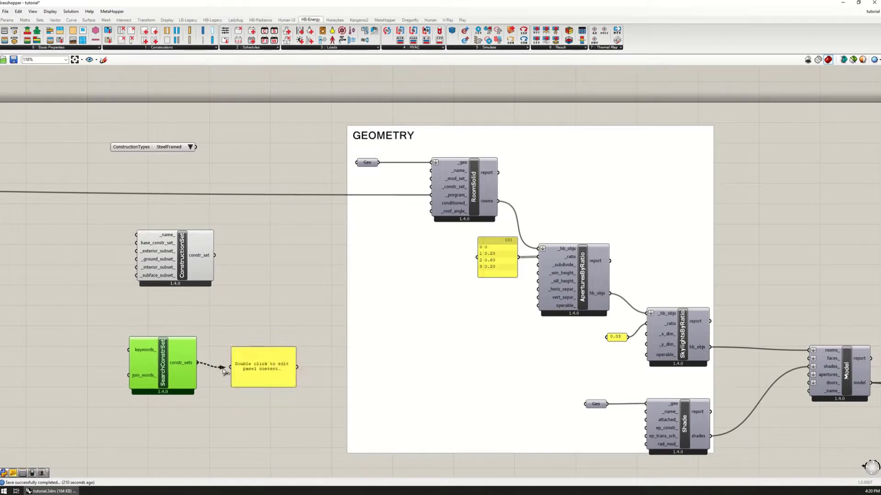
pyautogui.moveTo(200, 363); pyautogui.dragTo(231, 367)
pyautogui.moveTo(294, 385)
pyautogui.mouseDown()
pyautogui.moveTo(275, 367)
pyautogui.moveTo(516, 459)
pyautogui.mouseUp()
pyautogui.moveTo(253, 335); pyautogui.dragTo(298, 258)
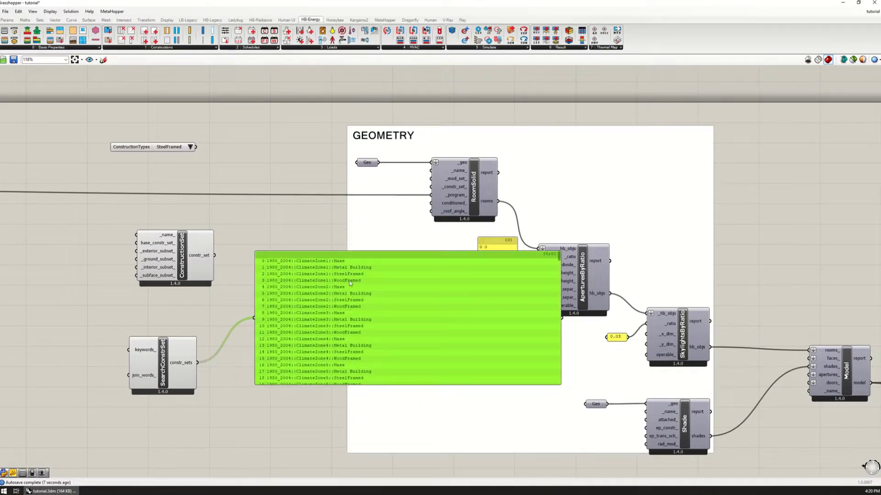
pyautogui.click(88, 47)
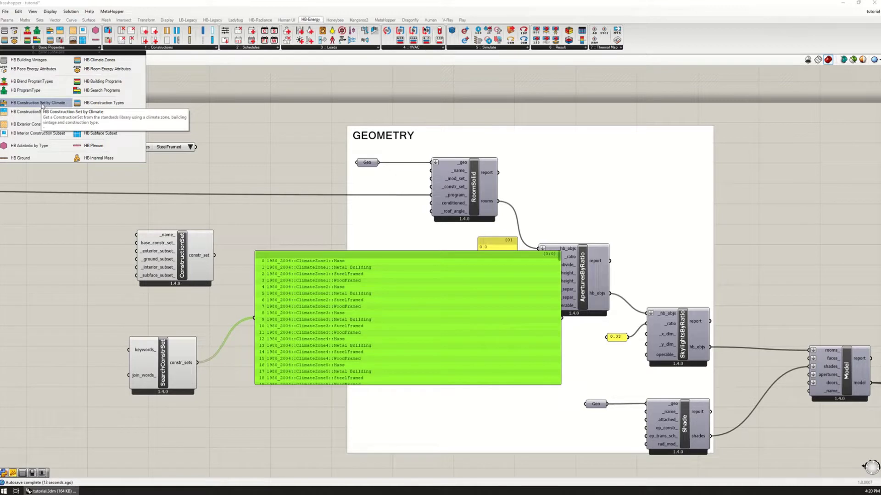
# Place ConstrSetClimate, delete the names panel, and set the SteelFramed list beside it.
pyautogui.click(43, 105)
pyautogui.click(252, 139)
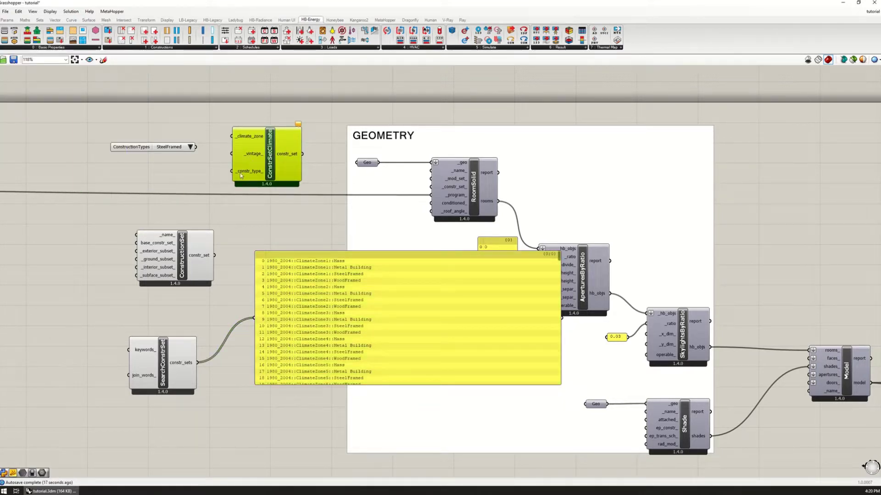
pyautogui.click(333, 261)
pyautogui.press('Delete')
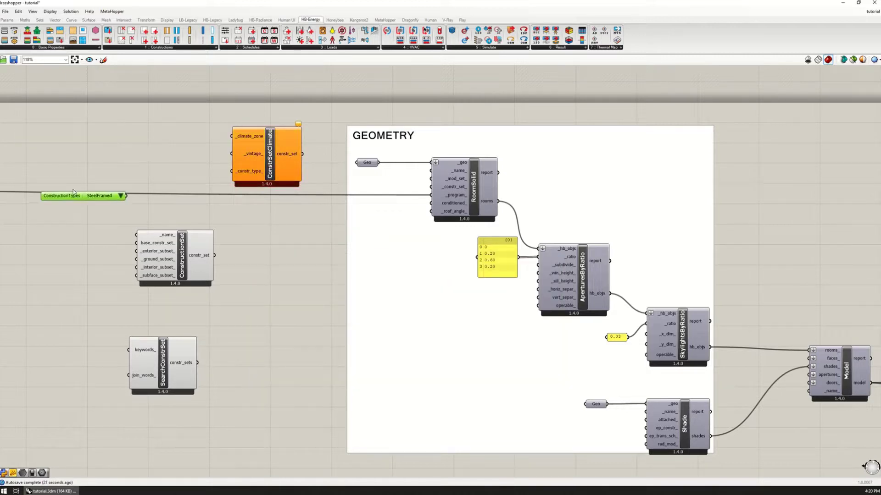
pyautogui.moveTo(143, 151); pyautogui.dragTo(76, 173)
pyautogui.moveTo(265, 159); pyautogui.dragTo(172, 158)
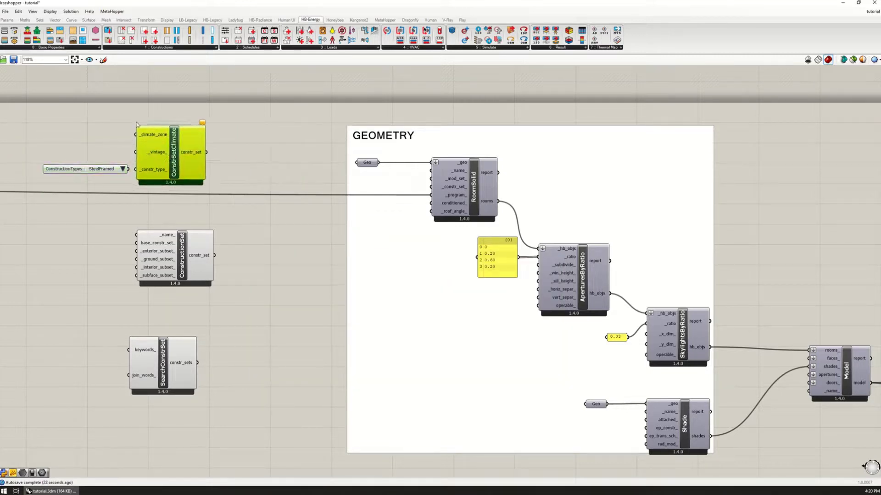
# Wire a 5 - Cool climate zone list and ASHRAE 90.1 2019 vintage list into ConstrSetClimate.
pyautogui.click(30, 48)
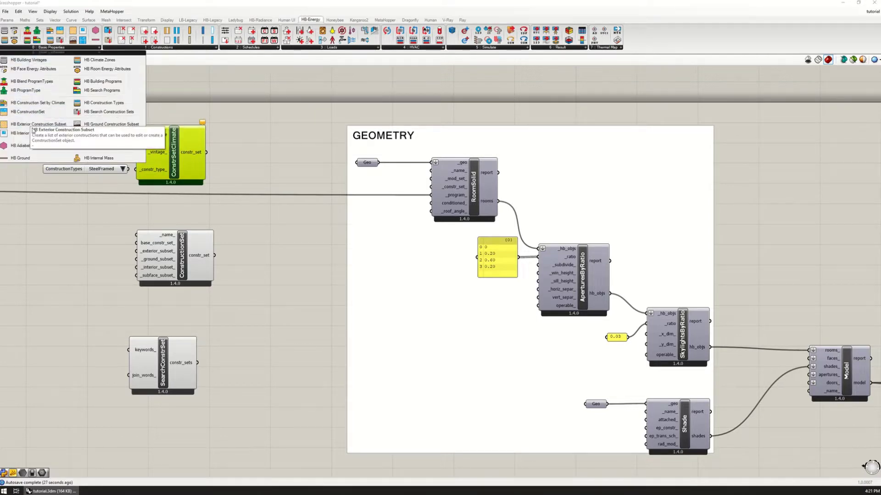
pyautogui.click(96, 60)
pyautogui.click(81, 111)
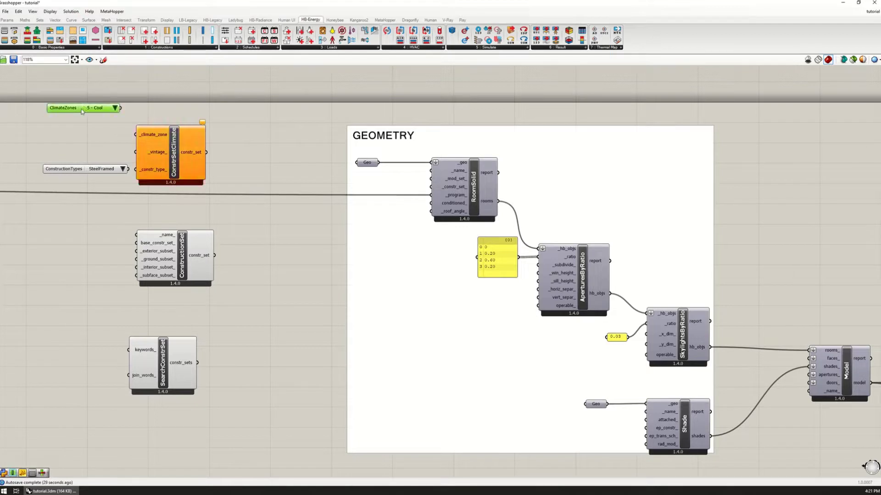
pyautogui.moveTo(81, 111)
pyautogui.mouseDown()
pyautogui.moveTo(72, 124)
pyautogui.moveTo(138, 134)
pyautogui.mouseUp()
pyautogui.click(51, 50)
pyautogui.click(30, 60)
pyautogui.click(69, 122)
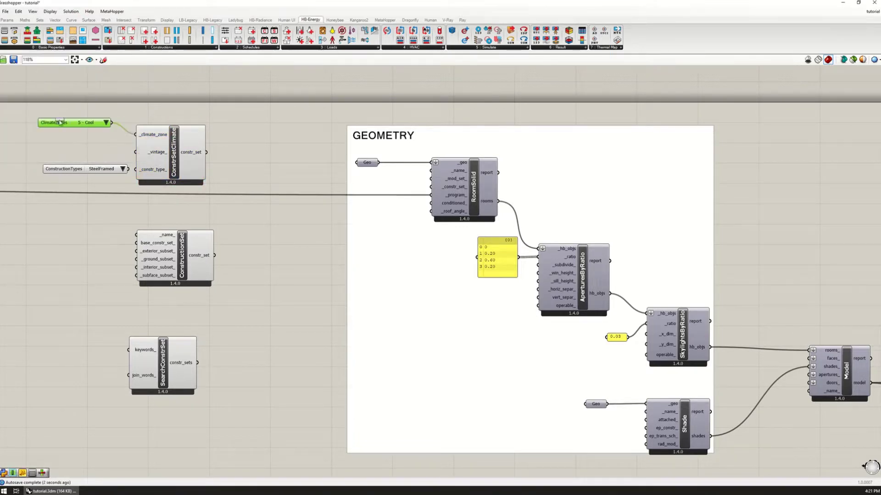
pyautogui.moveTo(69, 123)
pyautogui.mouseDown()
pyautogui.moveTo(75, 147)
pyautogui.moveTo(138, 151)
pyautogui.mouseUp()
pyautogui.scroll(2, 169, 142)
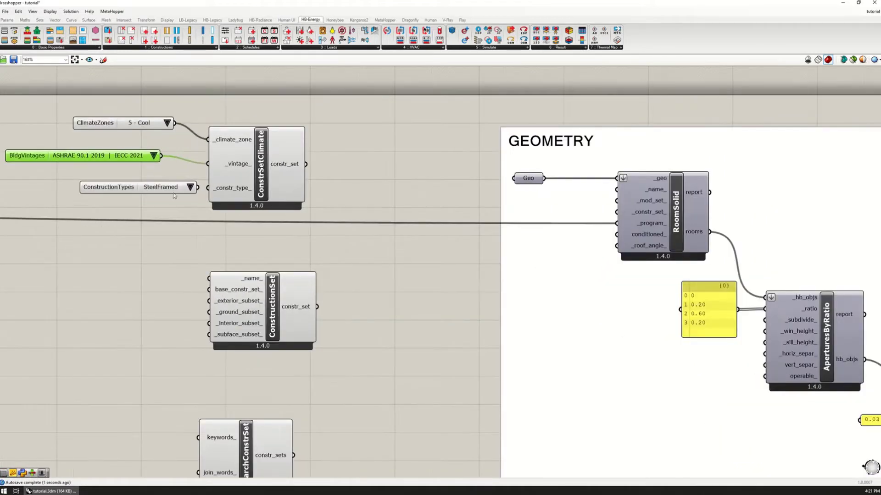
# Wire SteelFramed into the construction type input and change the climate zone to 3 - Warm.
pyautogui.click(173, 196)
pyautogui.moveTo(111, 187); pyautogui.dragTo(46, 194)
pyautogui.moveTo(132, 195)
pyautogui.mouseDown()
pyautogui.moveTo(185, 199)
pyautogui.moveTo(208, 188)
pyautogui.mouseUp()
pyautogui.click(166, 124)
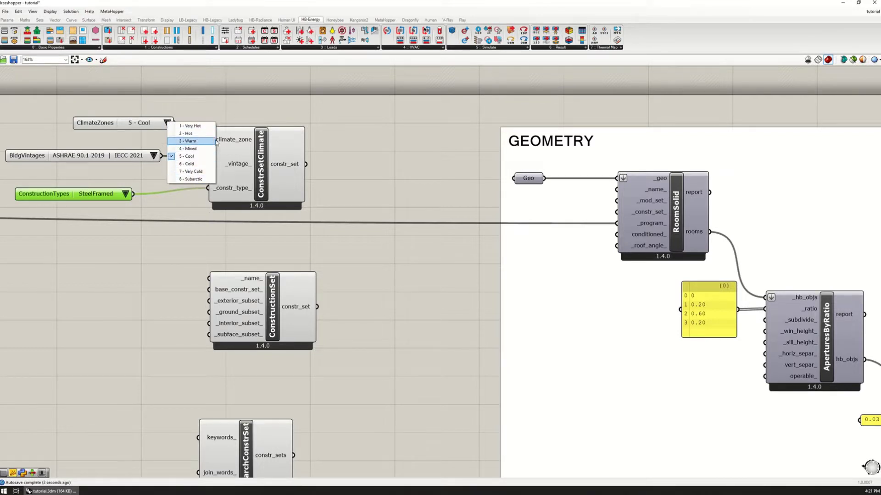
pyautogui.click(193, 142)
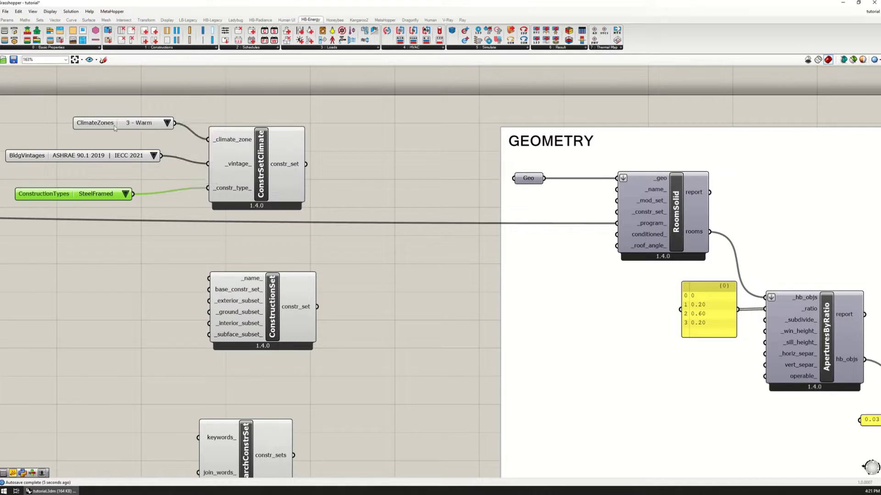
pyautogui.moveTo(114, 127); pyautogui.dragTo(91, 121)
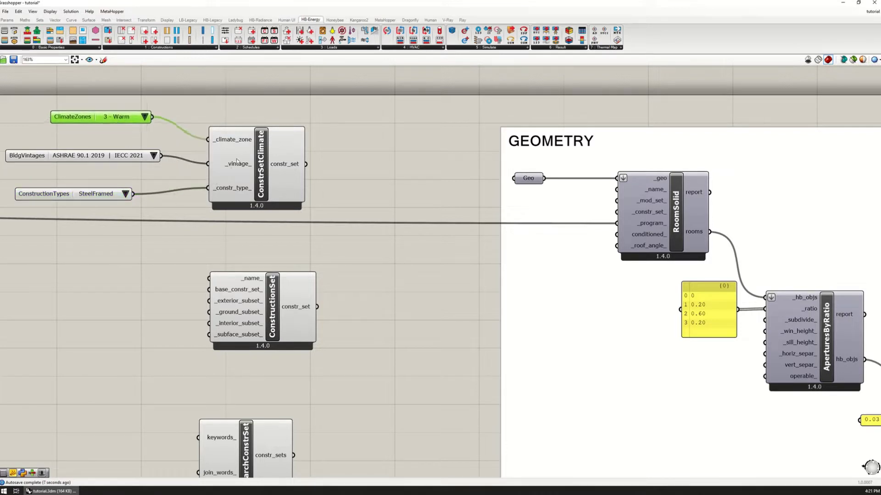
# Review the building vintage options, keeping ASHRAE 90.1 2019 | IECC 2021.
pyautogui.click(155, 156)
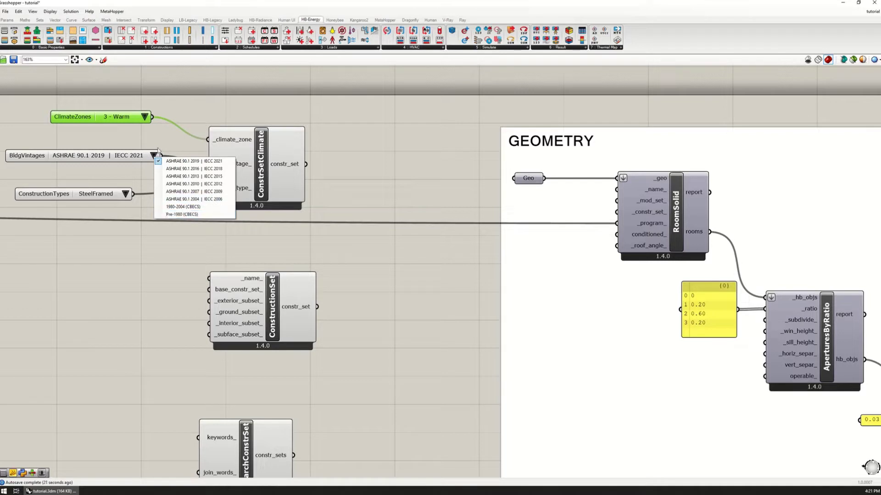
pyautogui.click(159, 151)
pyautogui.moveTo(127, 160); pyautogui.dragTo(136, 159)
pyautogui.click(159, 158)
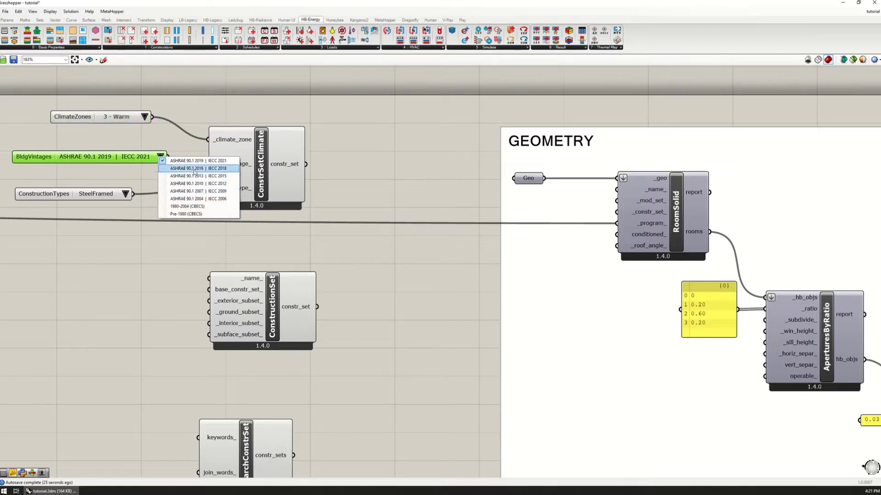
pyautogui.click(177, 152)
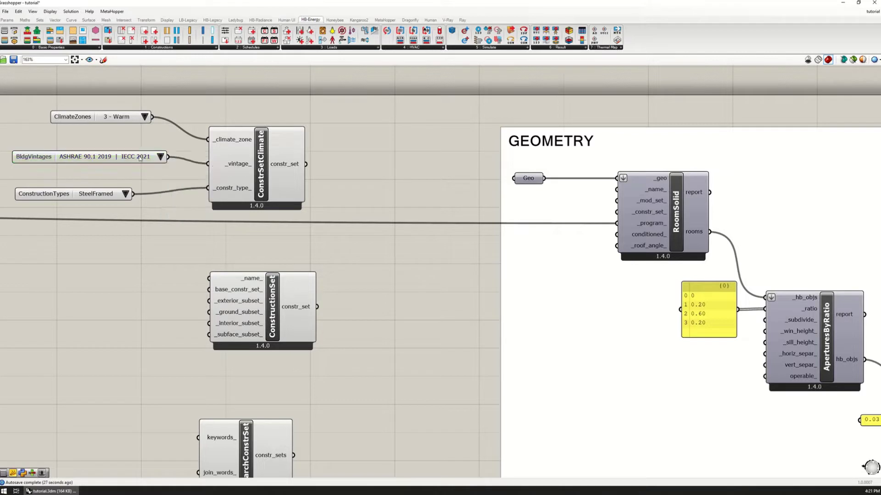
pyautogui.moveTo(141, 157); pyautogui.dragTo(130, 158)
# Align the construction type node and review its options, keeping SteelFramed.
pyautogui.click(170, 197)
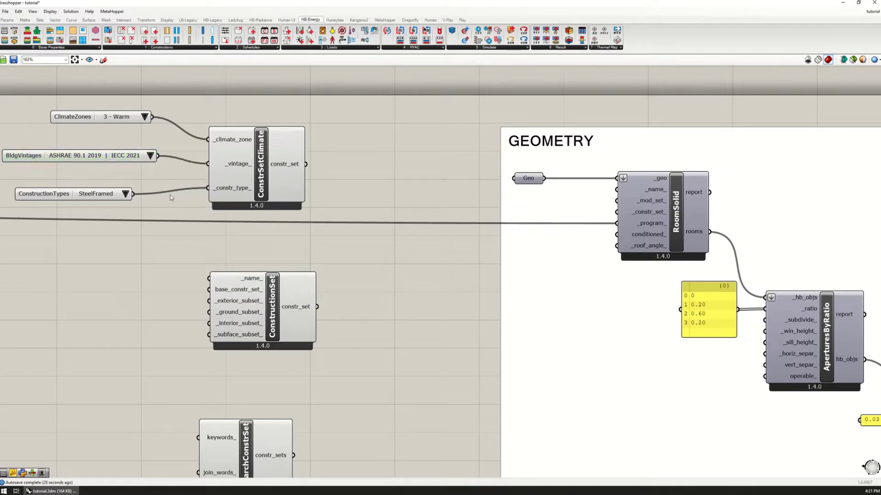
pyautogui.moveTo(103, 195); pyautogui.dragTo(121, 189)
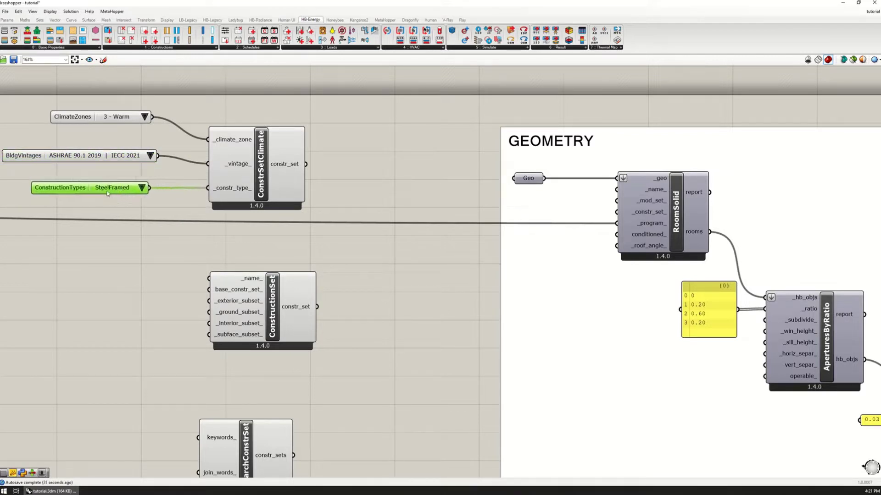
pyautogui.click(143, 188)
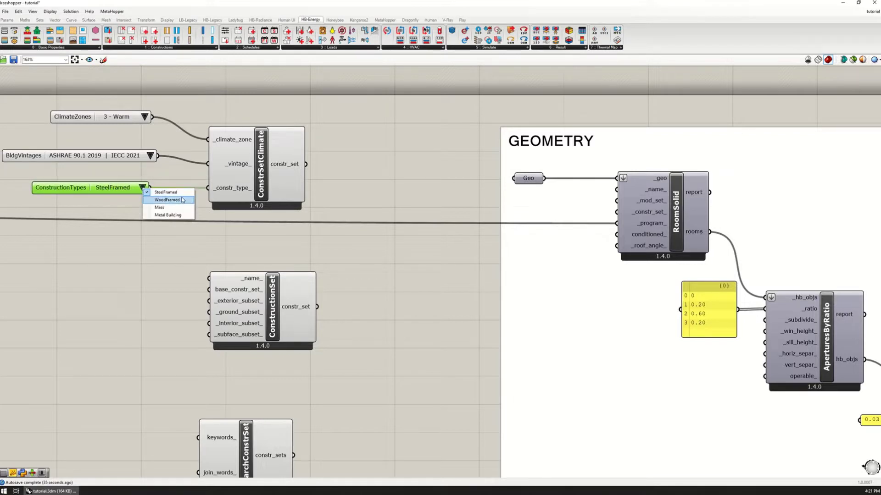
pyautogui.click(157, 241)
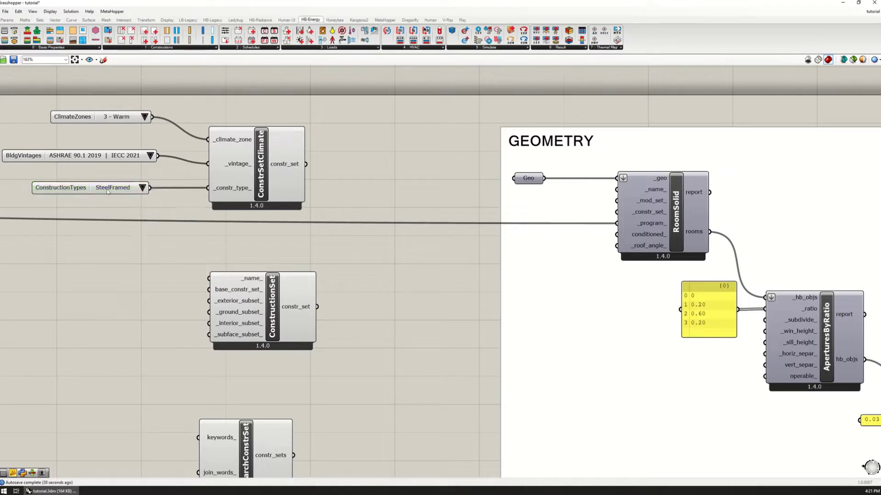
# Show the constr_set name 2019::ClimateZone3::SteelFramed in a widened panel.
pyautogui.doubleClick(357, 179)
pyautogui.write('panel')
pyautogui.press('Return')
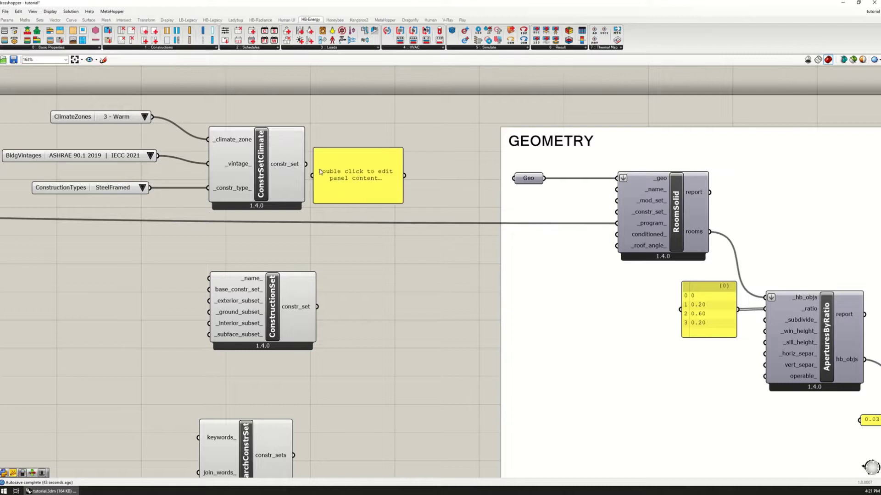
pyautogui.moveTo(305, 164)
pyautogui.mouseDown()
pyautogui.moveTo(319, 175)
pyautogui.moveTo(379, 169)
pyautogui.mouseUp()
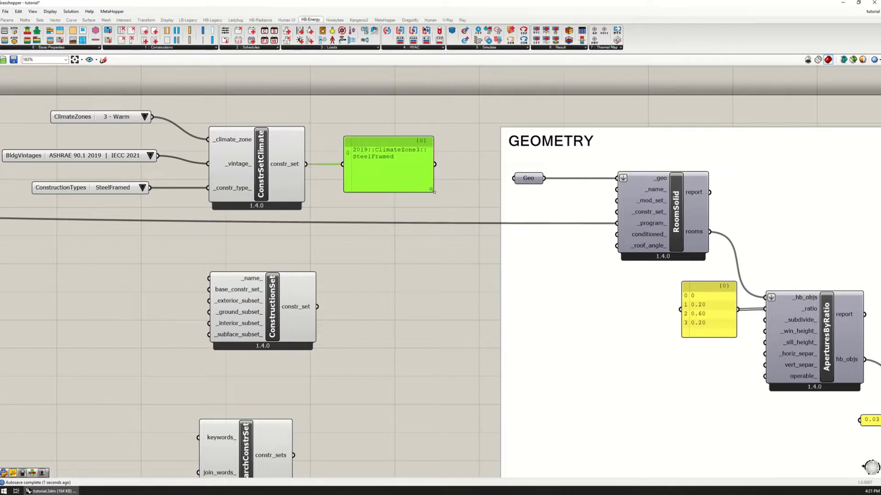
pyautogui.moveTo(433, 190); pyautogui.dragTo(517, 174)
pyautogui.moveTo(401, 156); pyautogui.dragTo(377, 169)
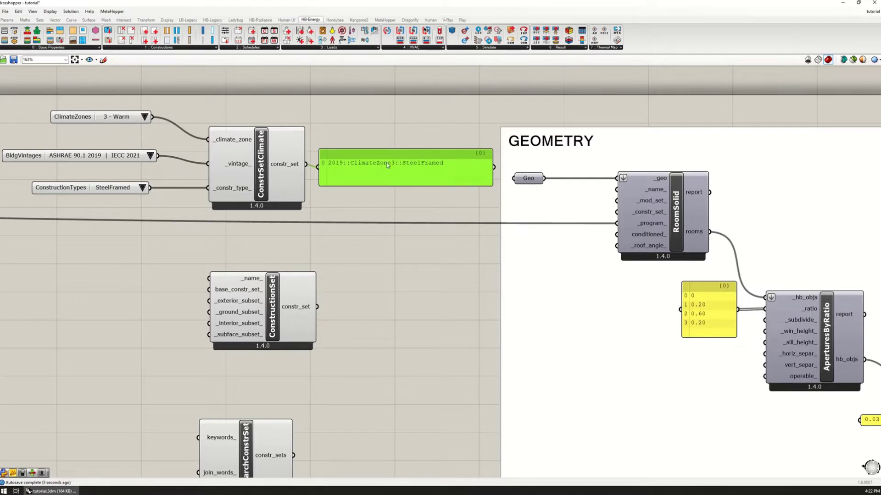
# Move ConstructionSet to the lower left and delete the SearchConstrSet component.
pyautogui.moveTo(408, 238); pyautogui.dragTo(413, 224, button='right')
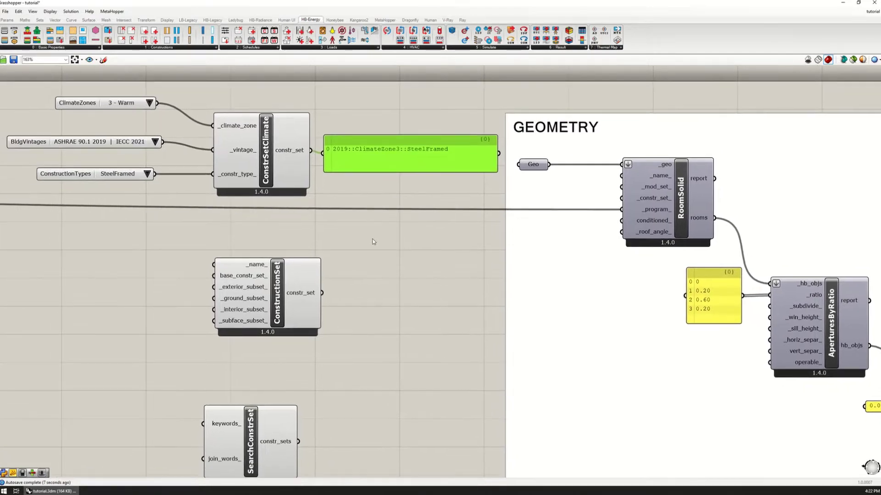
pyautogui.moveTo(331, 183); pyautogui.dragTo(362, 129, button='right')
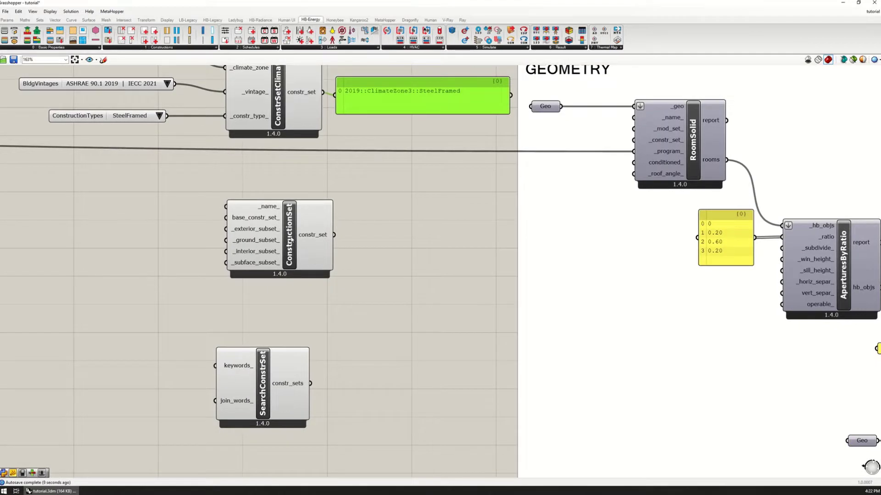
pyautogui.moveTo(289, 236); pyautogui.dragTo(131, 356)
pyautogui.moveTo(237, 385); pyautogui.dragTo(281, 289)
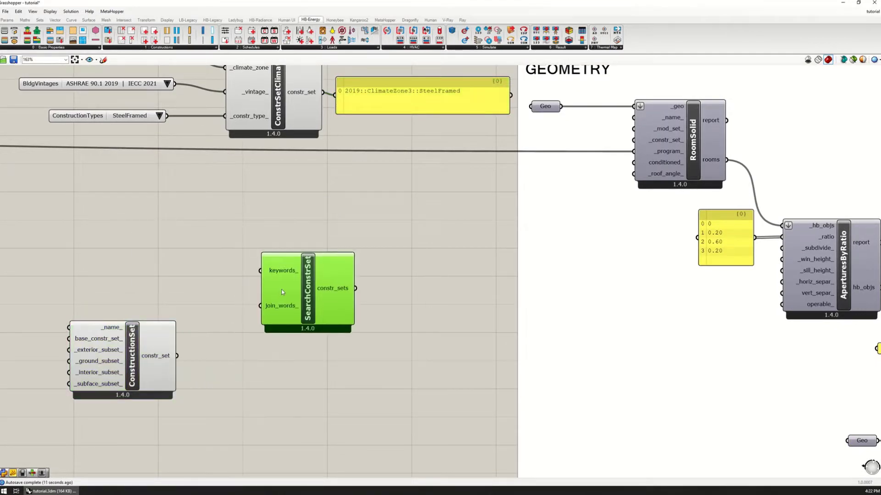
pyautogui.press('Delete')
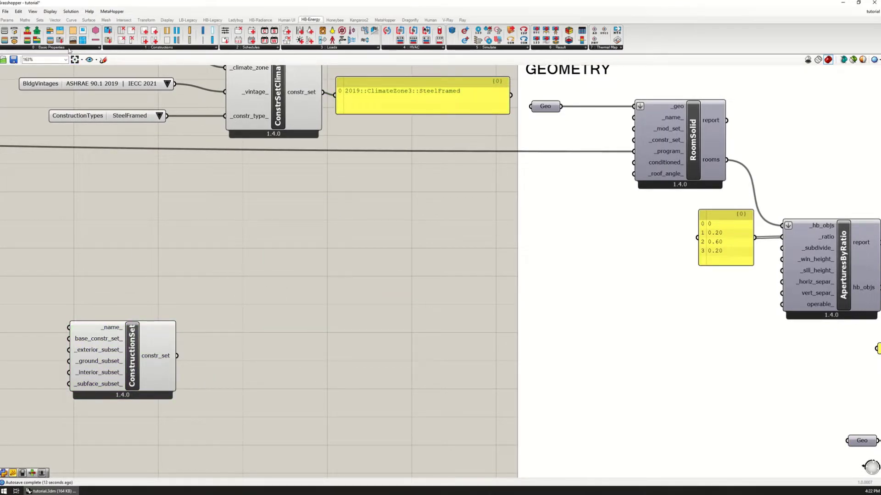
# Add and delete a spare ConstructionSet, then show the Constructions component list.
pyautogui.click(69, 48)
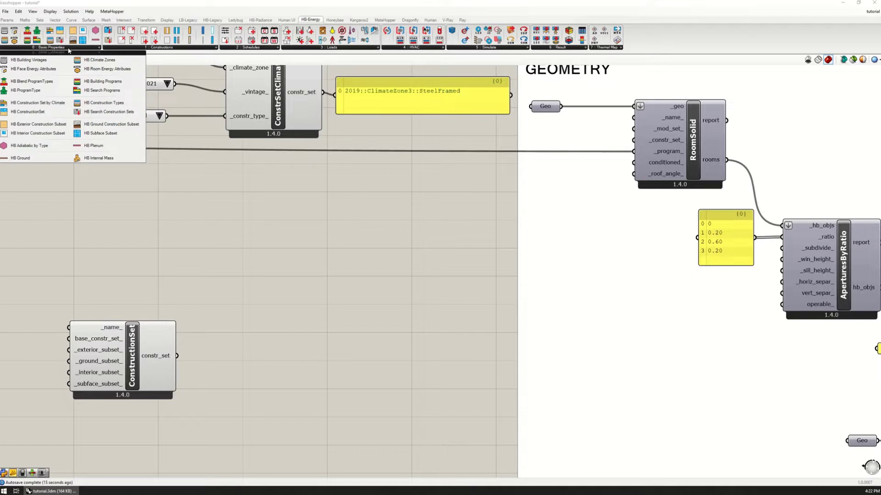
pyautogui.click(34, 112)
pyautogui.click(353, 239)
pyautogui.moveTo(353, 239); pyautogui.dragTo(347, 248)
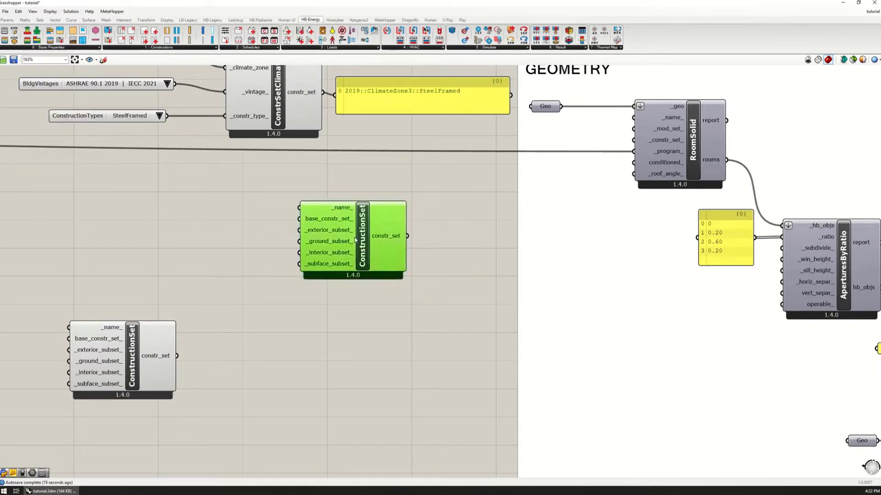
pyautogui.press('Delete')
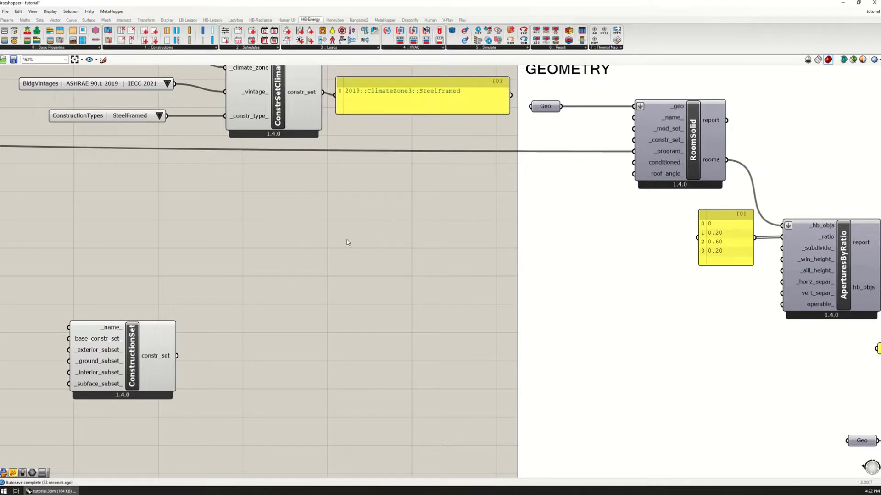
pyautogui.click(184, 48)
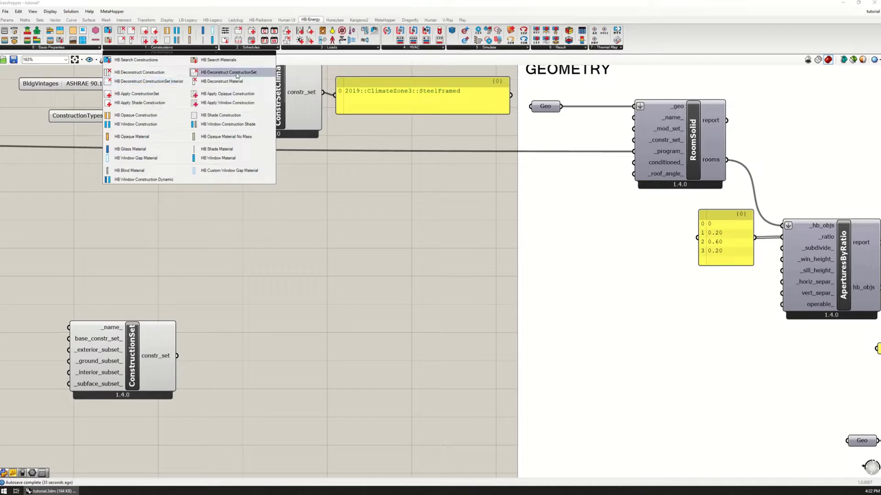
# Feed the climate set into DecnstrConstrSet and panel its Steel Framed Exterior Wall-R13 layers.
pyautogui.moveTo(229, 72); pyautogui.dragTo(297, 229)
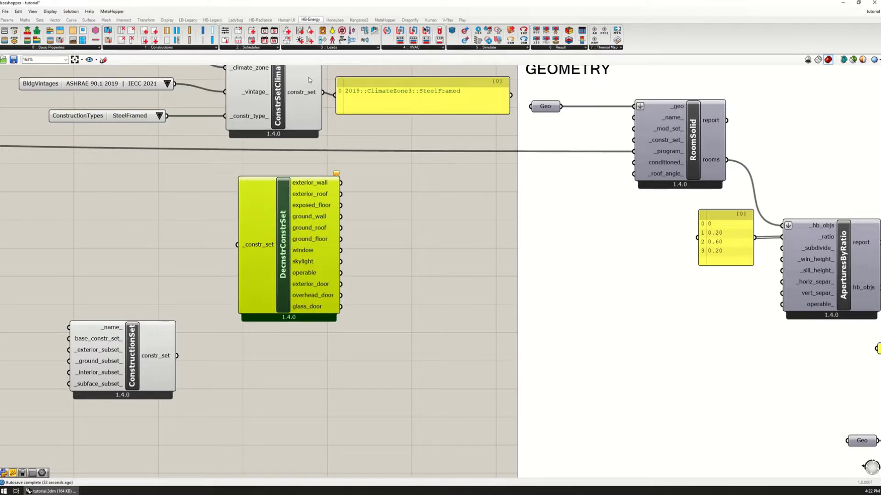
pyautogui.moveTo(318, 92)
pyautogui.mouseDown()
pyautogui.moveTo(237, 244)
pyautogui.moveTo(264, 255)
pyautogui.moveTo(233, 273)
pyautogui.mouseUp()
pyautogui.doubleClick(386, 223)
pyautogui.write('panel')
pyautogui.press('Return')
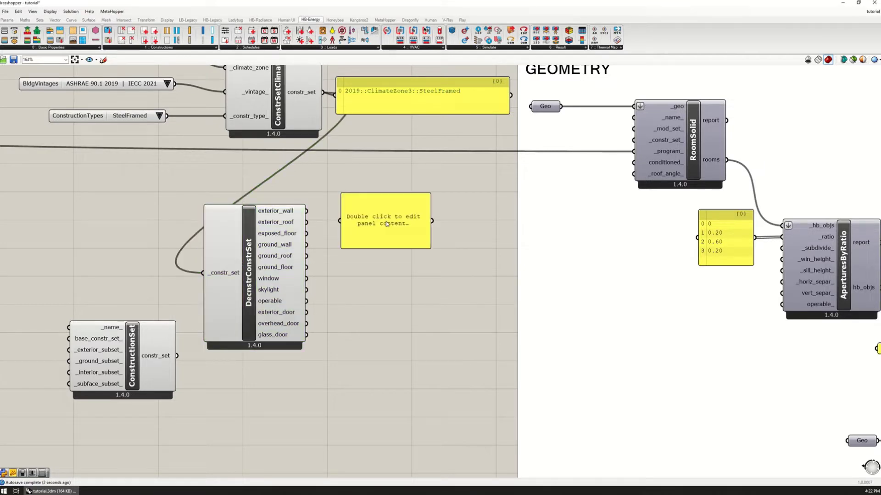
pyautogui.moveTo(307, 210); pyautogui.dragTo(339, 221)
pyautogui.moveTo(388, 235)
pyautogui.mouseDown()
pyautogui.moveTo(371, 224)
pyautogui.moveTo(565, 247)
pyautogui.mouseUp()
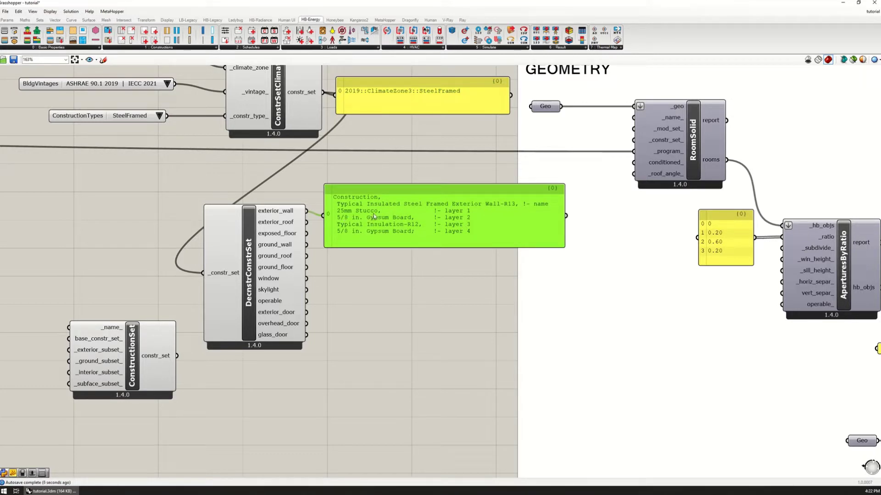
pyautogui.moveTo(374, 216); pyautogui.dragTo(379, 218)
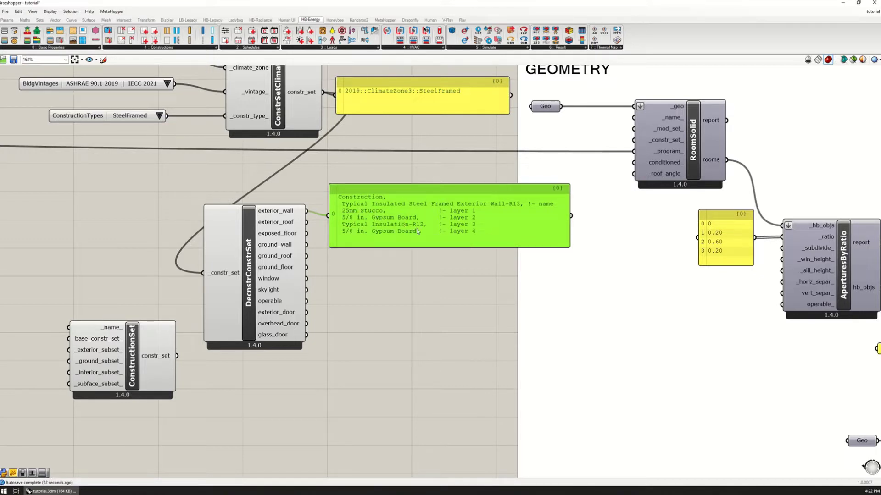
pyautogui.moveTo(347, 234); pyautogui.dragTo(356, 233)
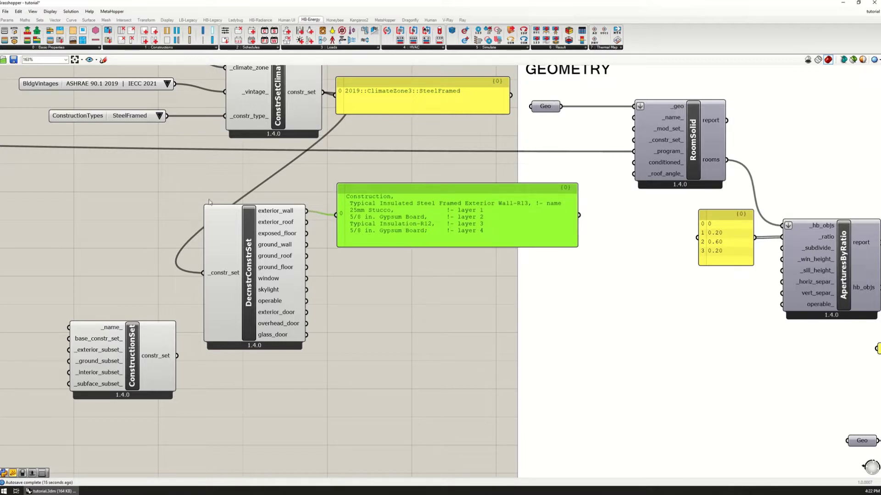
# Switch the construction type from SteelFramed to WoodFramed, then to Mass.
pyautogui.moveTo(210, 202); pyautogui.dragTo(182, 247, button='right')
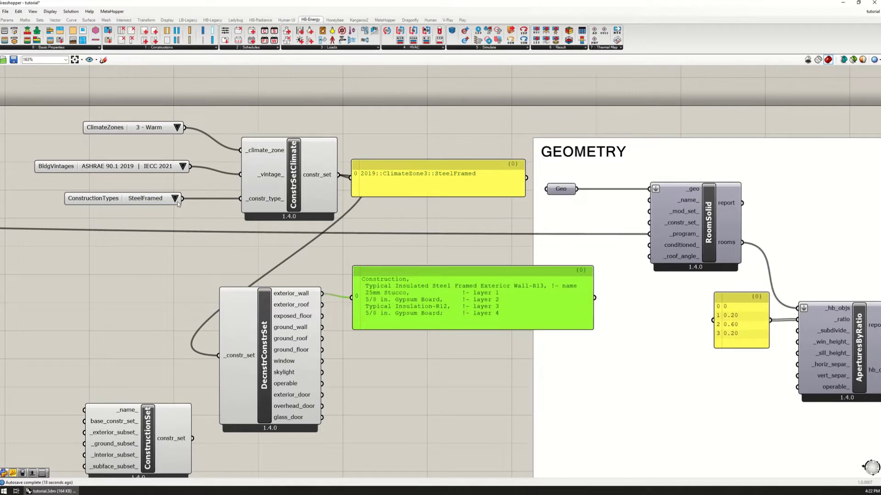
pyautogui.click(176, 199)
pyautogui.click(199, 208)
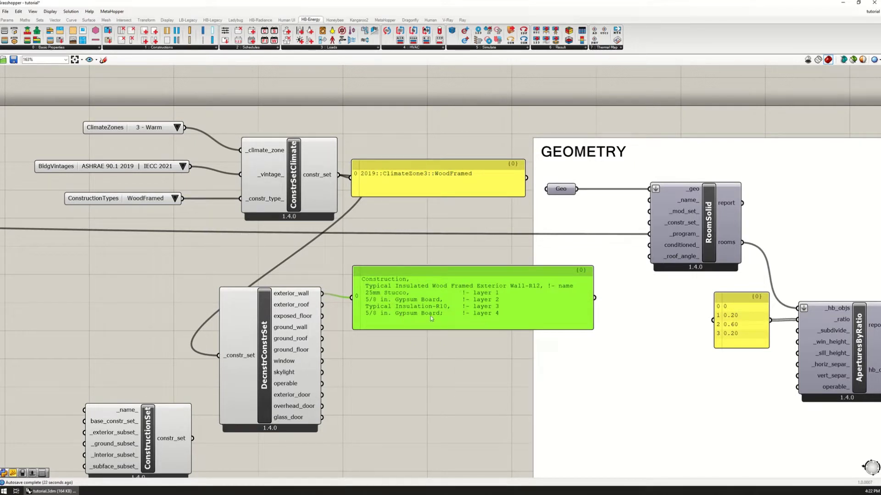
pyautogui.click(173, 199)
pyautogui.click(200, 220)
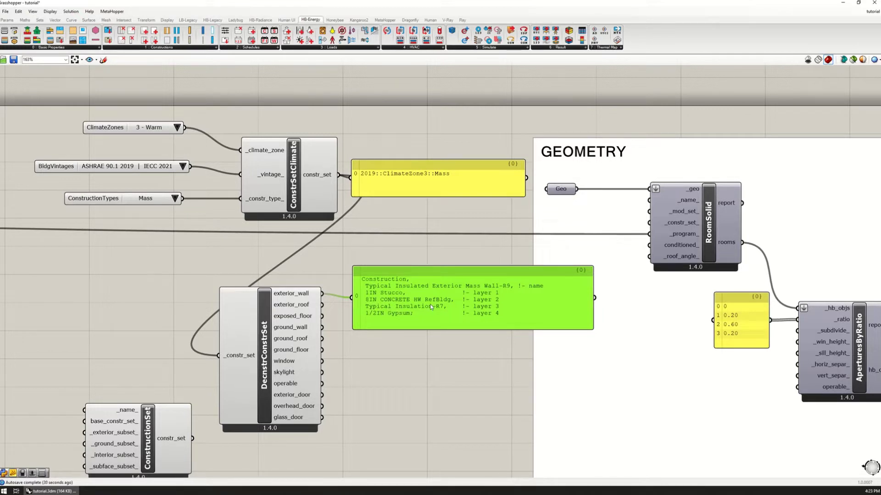
pyautogui.moveTo(431, 307); pyautogui.dragTo(440, 300)
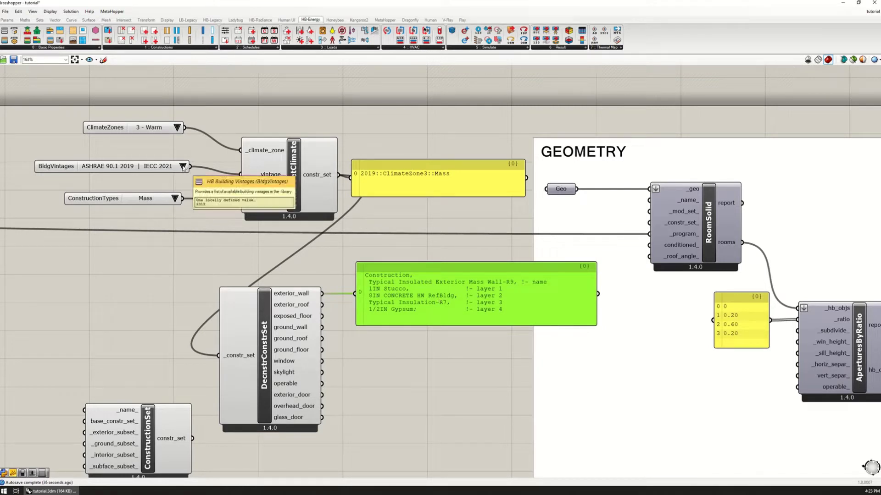
# Try Pre-1980 vintage, revert to ASHRAE 90.1 2019, and set climate zone 7 - Very Cold.
pyautogui.click(183, 167)
pyautogui.click(198, 226)
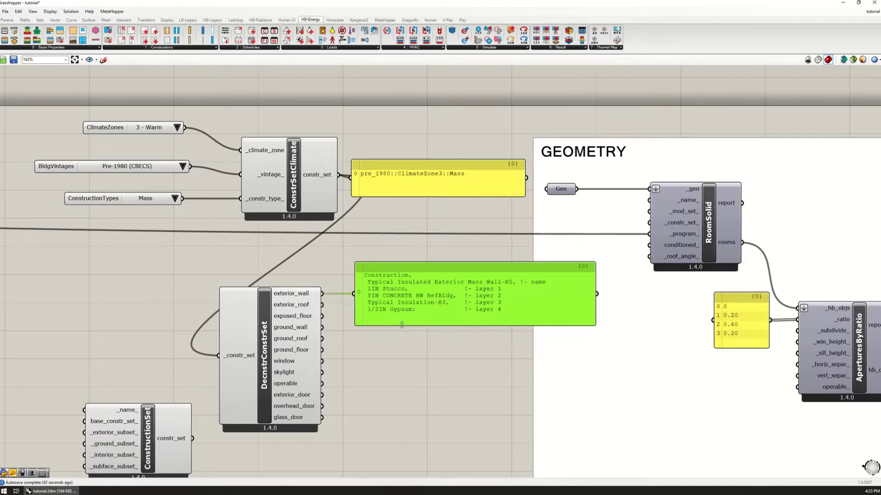
pyautogui.click(184, 170)
pyautogui.click(205, 172)
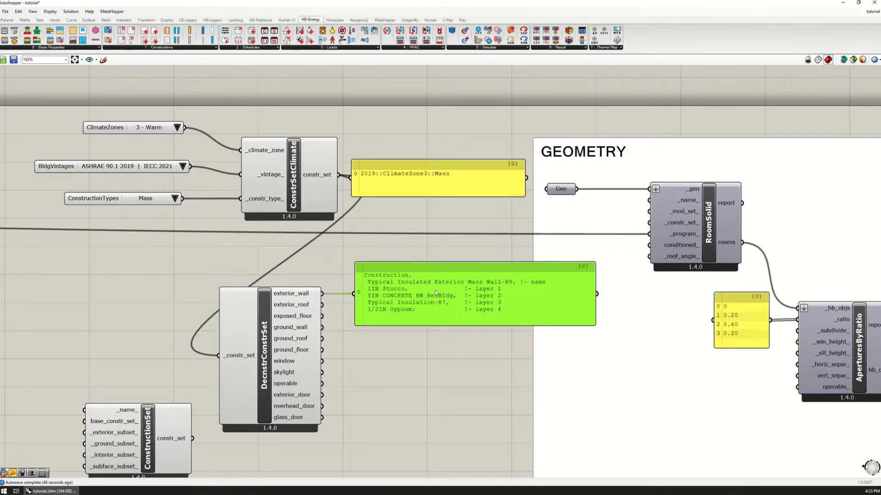
pyautogui.click(178, 129)
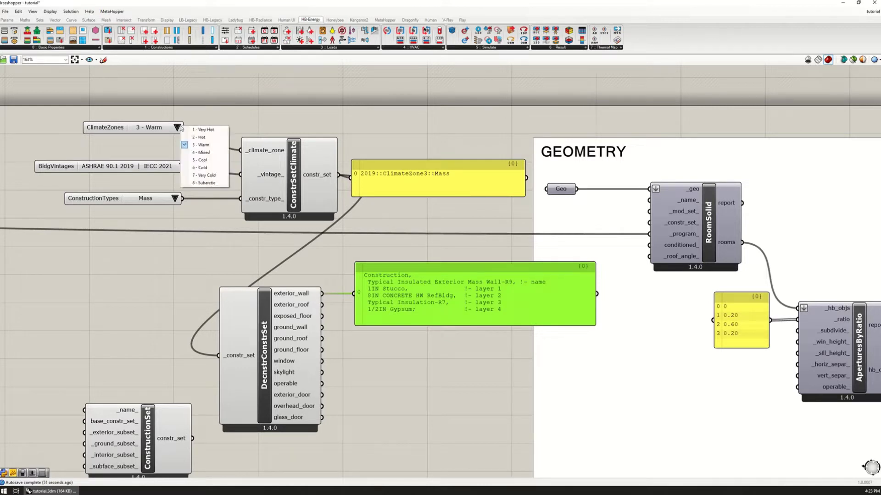
pyautogui.click(207, 175)
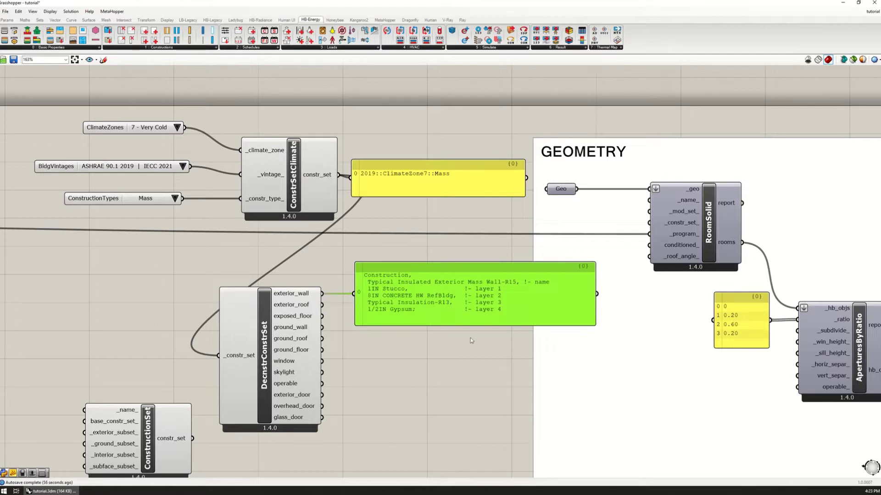
# Rearrange the wall panel and deconstructor, and show the exterior_roof construction in a panel.
pyautogui.moveTo(455, 308); pyautogui.dragTo(451, 289)
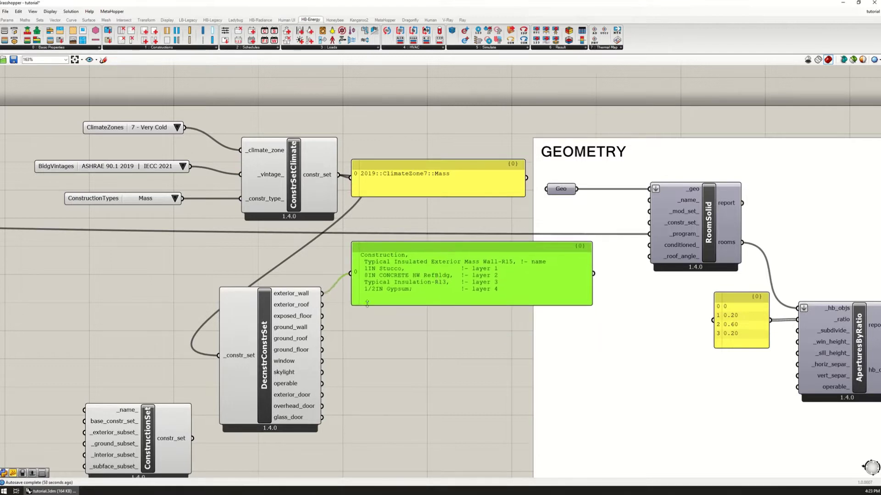
pyautogui.moveTo(283, 337); pyautogui.dragTo(227, 355)
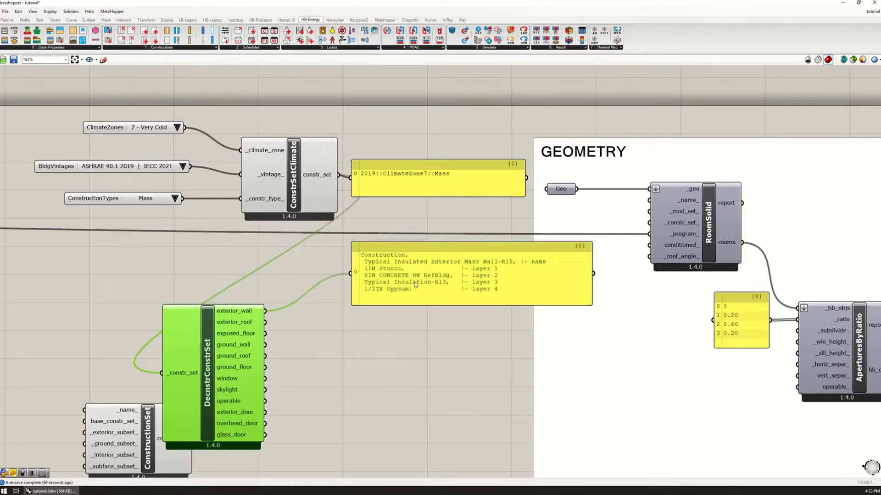
pyautogui.moveTo(419, 286)
pyautogui.mouseDown()
pyautogui.moveTo(367, 286)
pyautogui.moveTo(364, 353)
pyautogui.mouseUp()
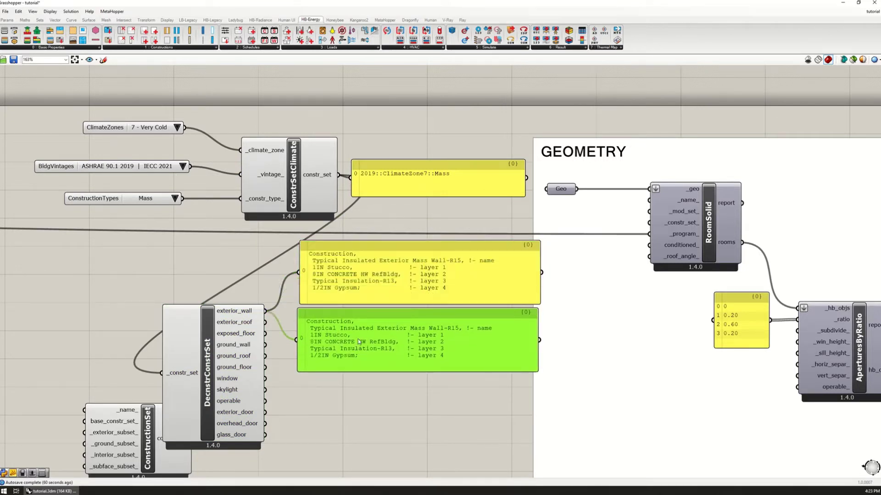
pyautogui.moveTo(264, 323); pyautogui.dragTo(297, 339)
pyautogui.moveTo(439, 371)
pyautogui.mouseDown()
pyautogui.moveTo(399, 342)
pyautogui.moveTo(393, 392)
pyautogui.mouseUp()
# Show the ground wall construction in a resized panel.
pyautogui.moveTo(265, 333)
pyautogui.mouseDown()
pyautogui.moveTo(286, 389)
pyautogui.moveTo(297, 389)
pyautogui.moveTo(341, 452)
pyautogui.mouseUp()
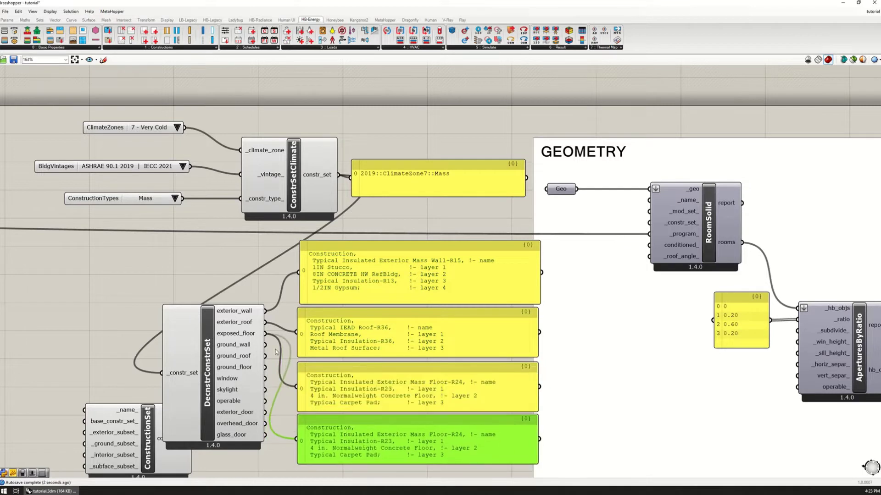
pyautogui.moveTo(264, 345); pyautogui.dragTo(299, 438)
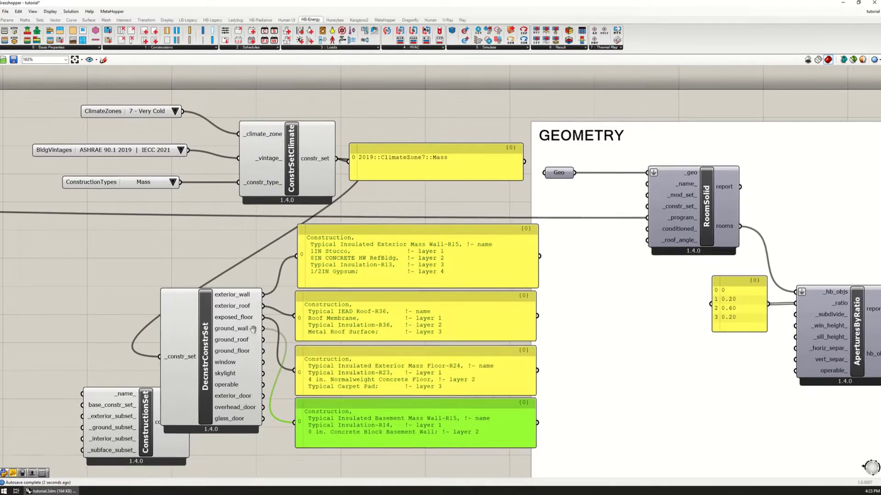
pyautogui.moveTo(249, 352); pyautogui.dragTo(228, 308, button='right')
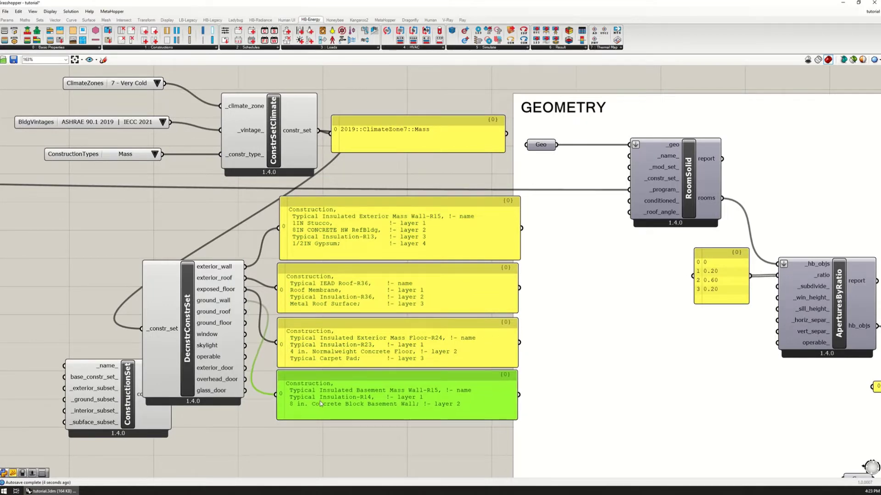
pyautogui.moveTo(330, 419); pyautogui.dragTo(329, 414)
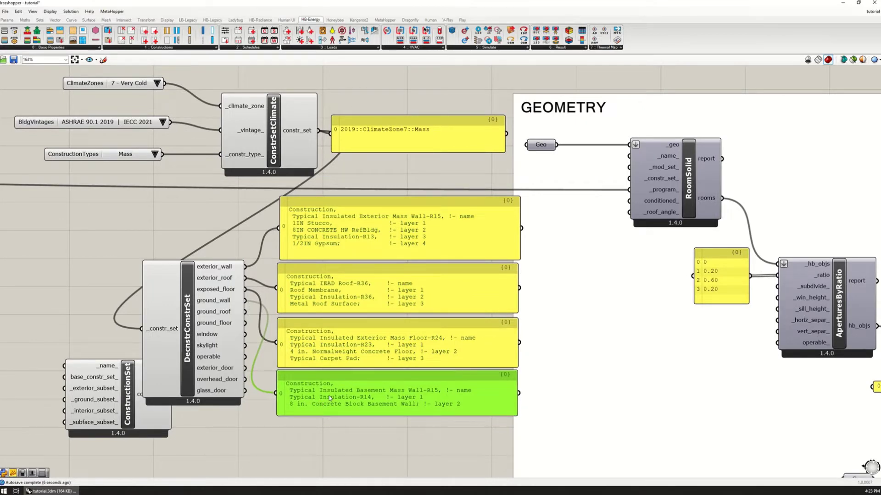
pyautogui.moveTo(330, 398); pyautogui.dragTo(338, 303, button='right')
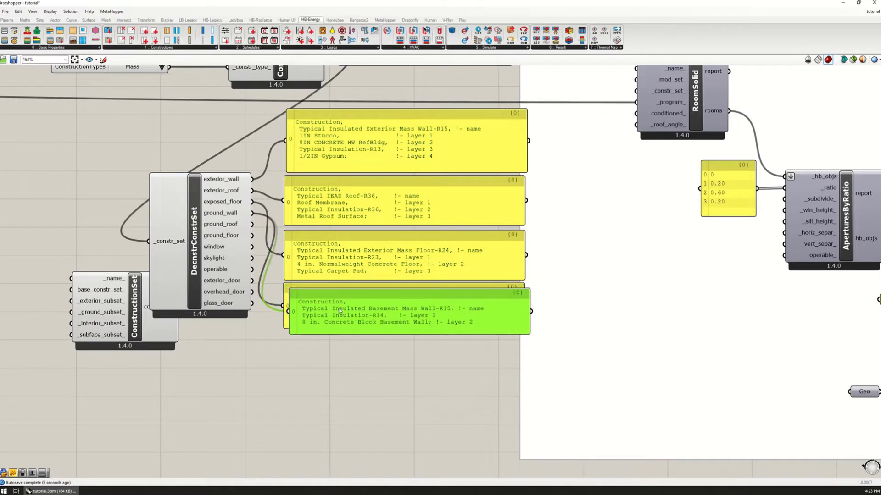
# Duplicate panels to show the ground roof and ground floor constructions.
pyautogui.keyDown('alt'); pyautogui.moveTo(339, 304); pyautogui.dragTo(332, 357); pyautogui.keyUp('alt')
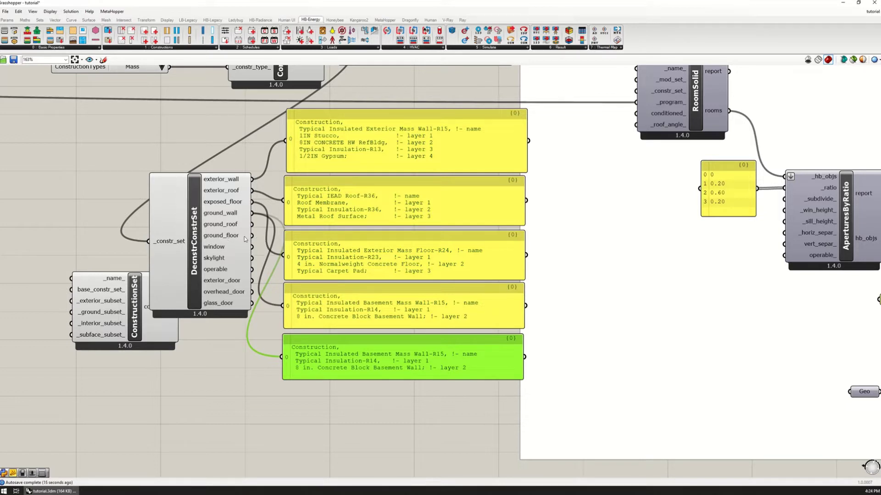
pyautogui.moveTo(252, 225); pyautogui.dragTo(313, 356)
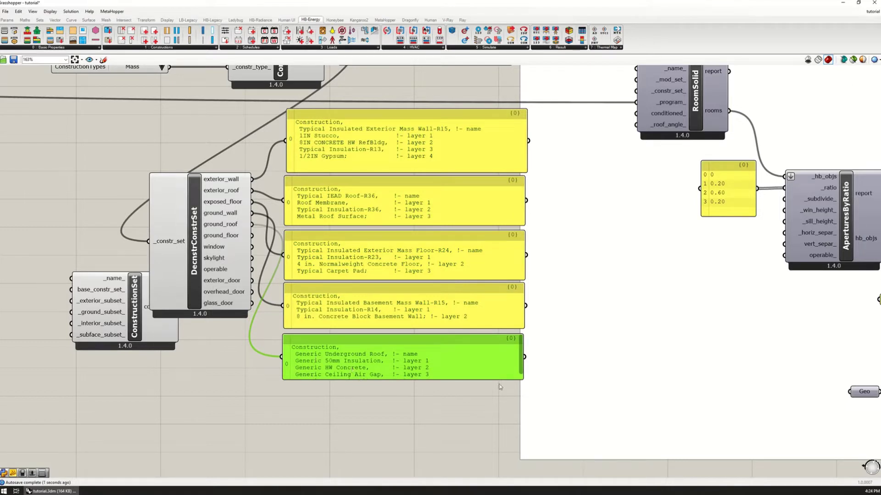
pyautogui.moveTo(497, 380); pyautogui.dragTo(497, 390)
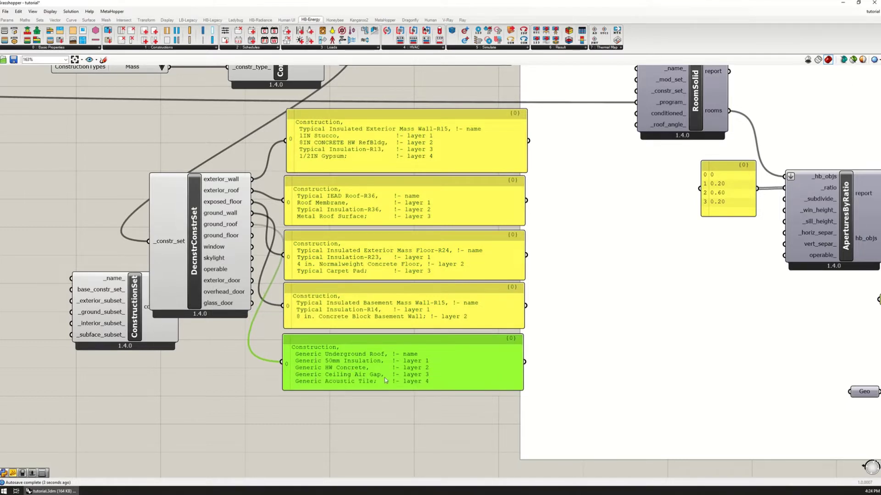
pyautogui.keyDown('alt'); pyautogui.moveTo(363, 352); pyautogui.dragTo(362, 412); pyautogui.keyUp('alt')
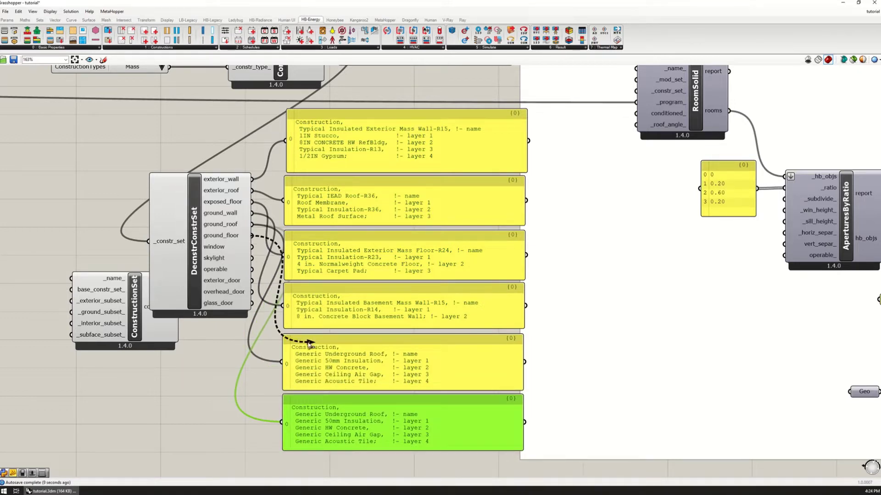
pyautogui.moveTo(252, 235); pyautogui.dragTo(283, 421)
pyautogui.click(254, 414)
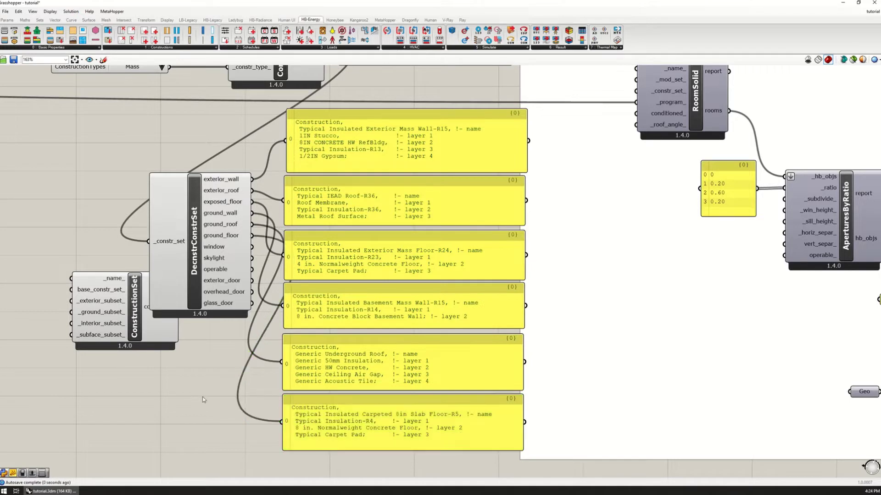
pyautogui.moveTo(254, 413); pyautogui.dragTo(275, 365, button='right')
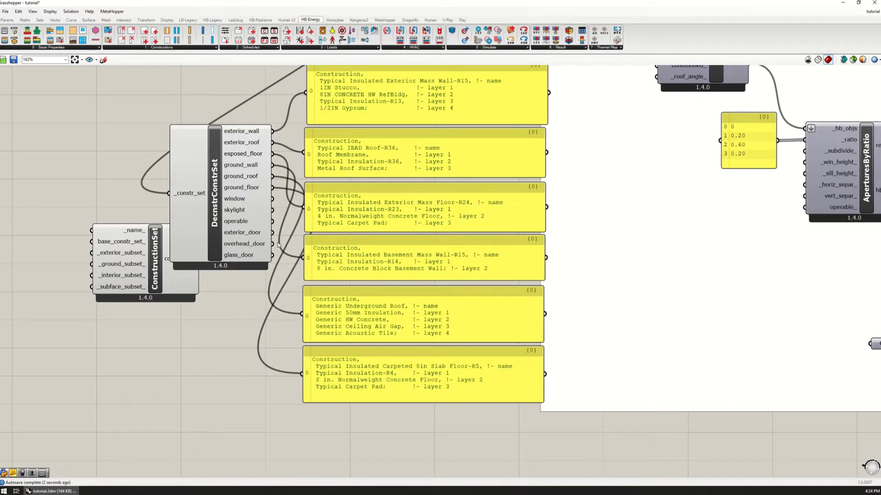
pyautogui.click(338, 371)
# Add panels for the window and skylight glazing constructions (U 0.44 SHGC 0.55).
pyautogui.keyDown('alt'); pyautogui.moveTo(337, 370); pyautogui.dragTo(337, 431); pyautogui.keyUp('alt')
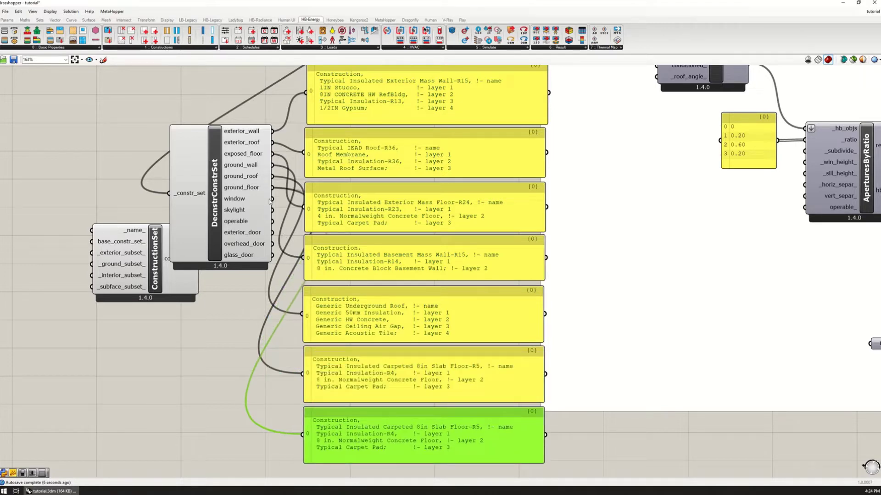
pyautogui.moveTo(271, 199); pyautogui.dragTo(306, 435)
pyautogui.moveTo(346, 453); pyautogui.dragTo(356, 384, button='right')
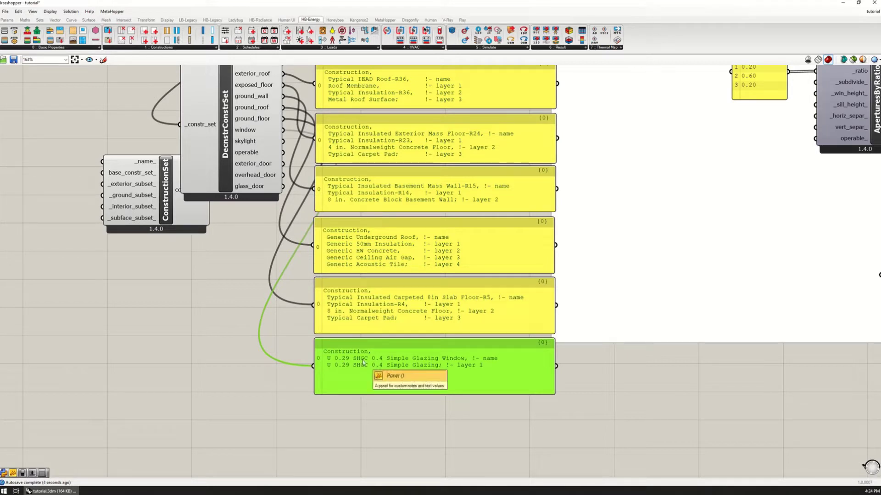
pyautogui.moveTo(373, 394)
pyautogui.mouseDown()
pyautogui.moveTo(372, 381)
pyautogui.moveTo(368, 406)
pyautogui.mouseUp()
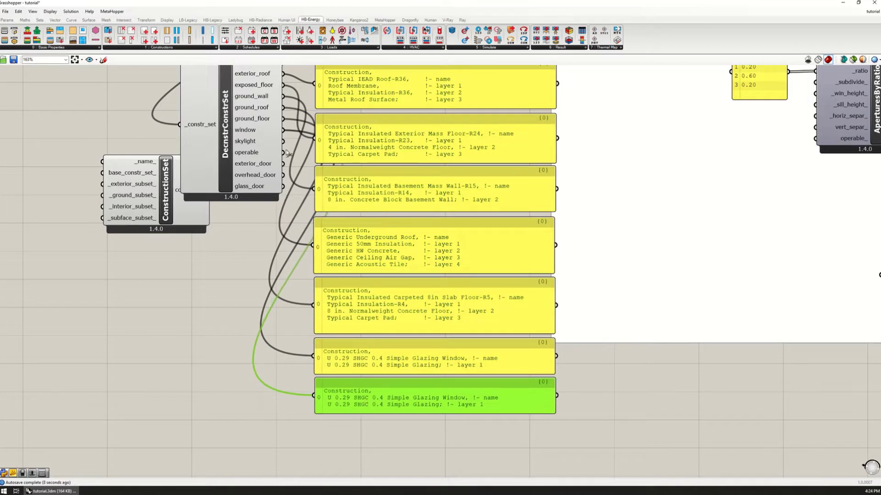
pyautogui.moveTo(282, 141); pyautogui.dragTo(315, 397)
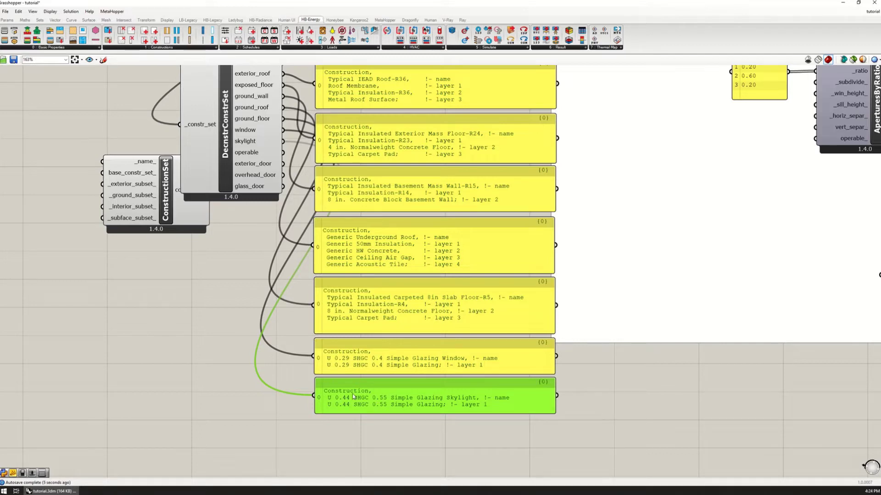
pyautogui.click(358, 363)
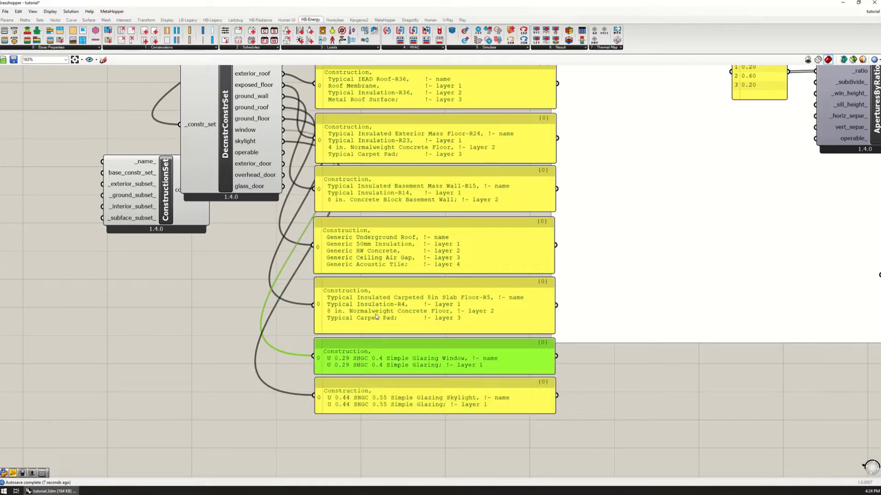
pyautogui.scroll(-2, 377, 317)
# Move DecnstrConstrSet down-left and shift ConstructionSet toward ConstrSetClimate.
pyautogui.moveTo(176, 209); pyautogui.dragTo(50, 152)
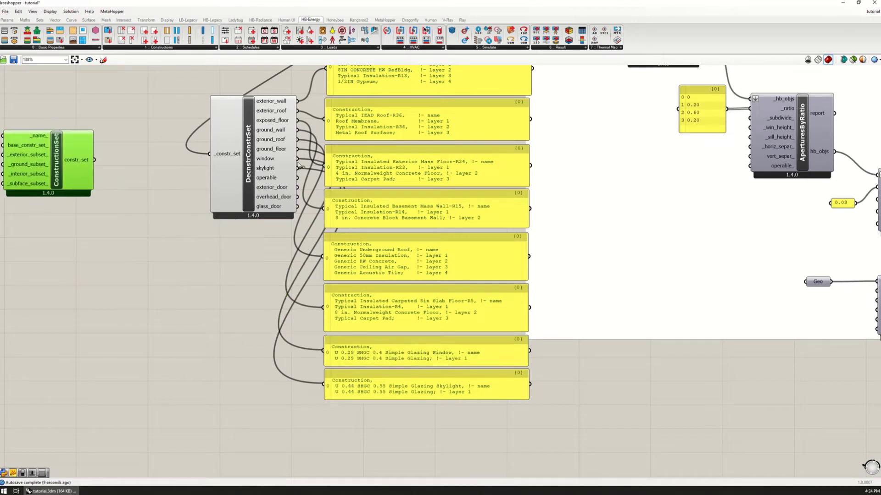
pyautogui.moveTo(301, 167); pyautogui.dragTo(245, 243)
pyautogui.moveTo(350, 341); pyautogui.dragTo(394, 394, button='right')
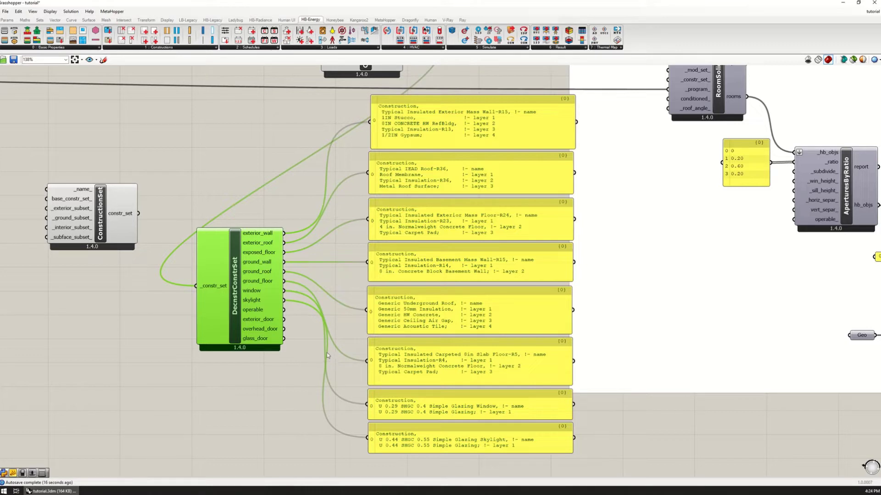
pyautogui.moveTo(261, 305); pyautogui.dragTo(273, 294)
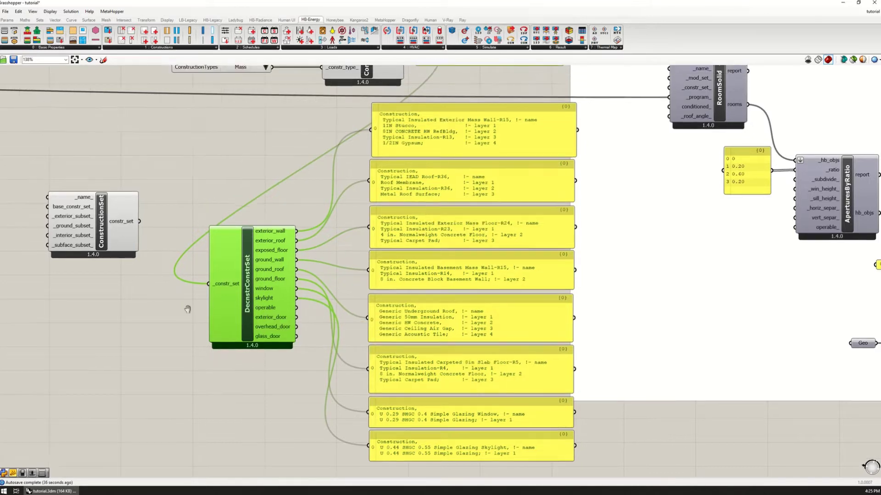
pyautogui.moveTo(258, 295); pyautogui.dragTo(285, 398, button='right')
pyautogui.click(284, 232)
pyautogui.moveTo(266, 230); pyautogui.dragTo(271, 229)
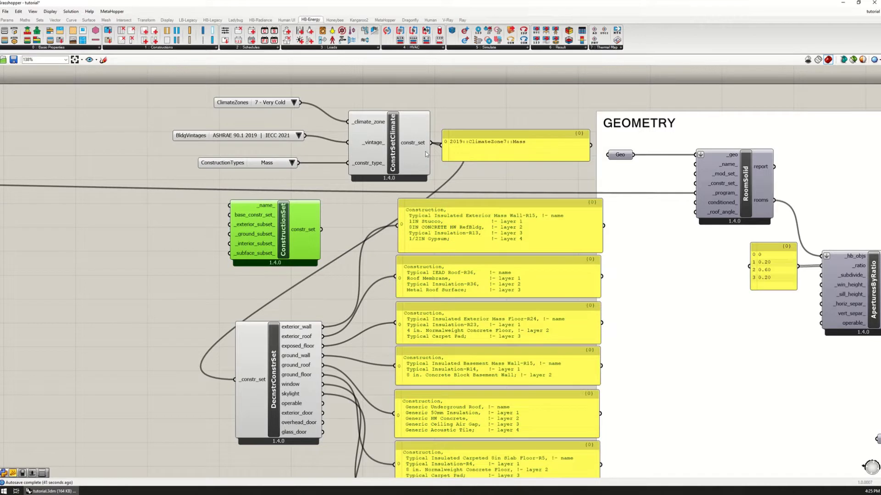
# Connect the Climate Zone 7 Mass construction set to ConstructionSet's base_constr_set_ input.
pyautogui.moveTo(284, 231); pyautogui.dragTo(280, 245)
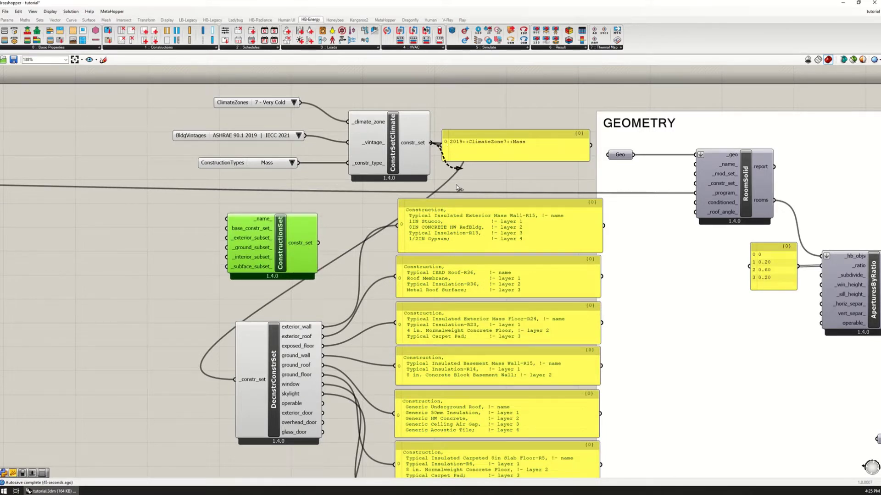
pyautogui.moveTo(431, 144); pyautogui.dragTo(180, 210)
pyautogui.moveTo(289, 254); pyautogui.dragTo(291, 261)
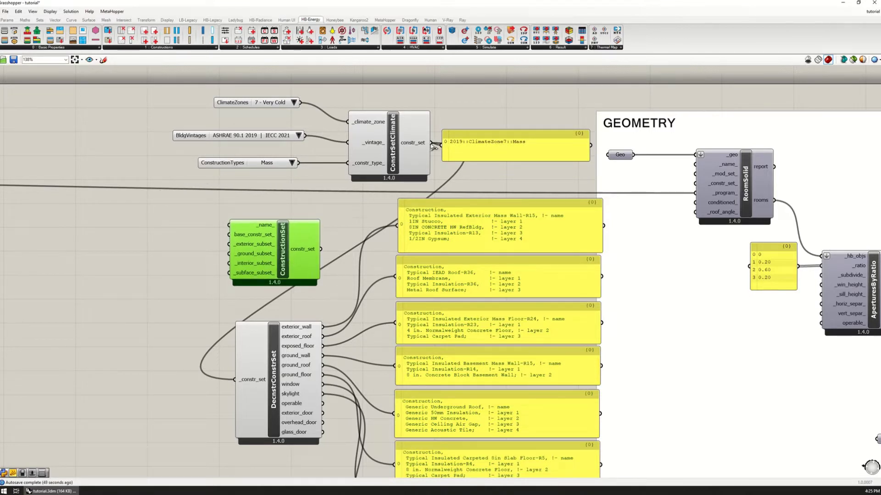
pyautogui.moveTo(432, 144); pyautogui.dragTo(232, 236)
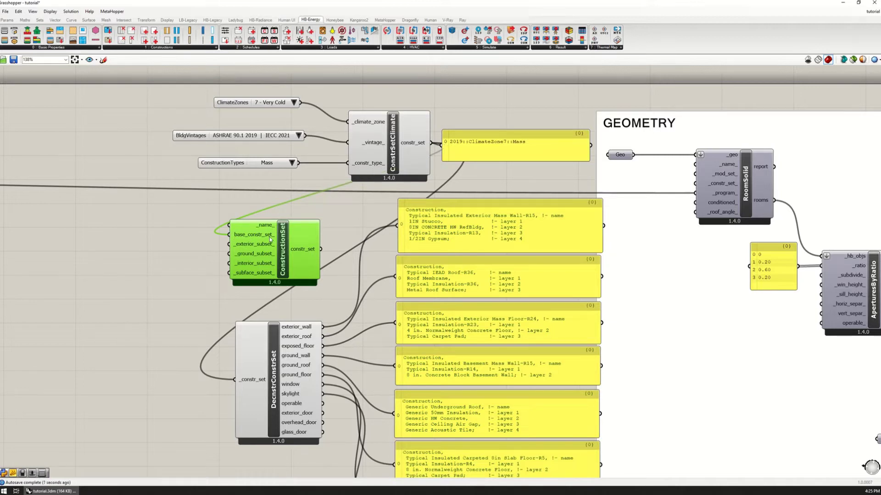
# Feed ConstructionSet's constr_set into DecnstrConstrSet and tidy ConstructionSet's position.
pyautogui.moveTo(320, 250)
pyautogui.mouseDown()
pyautogui.moveTo(239, 387)
pyautogui.moveTo(236, 381)
pyautogui.mouseUp()
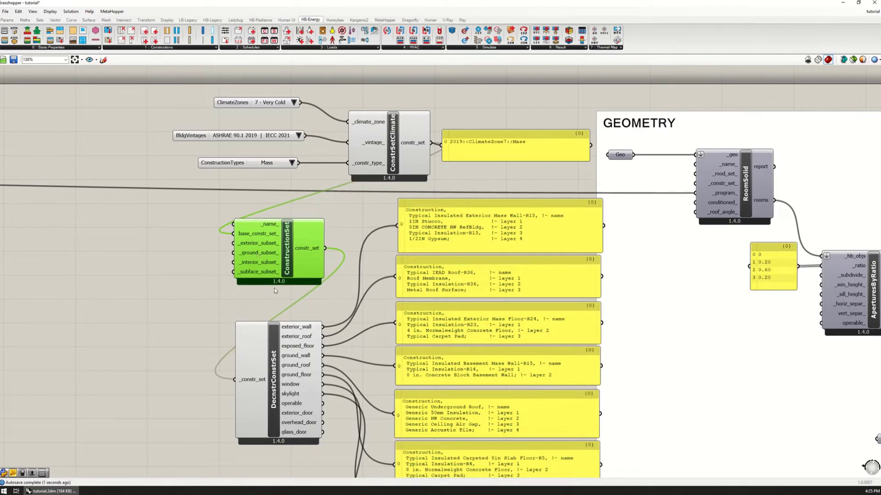
pyautogui.click(273, 314)
pyautogui.moveTo(274, 314); pyautogui.dragTo(272, 225, button='right')
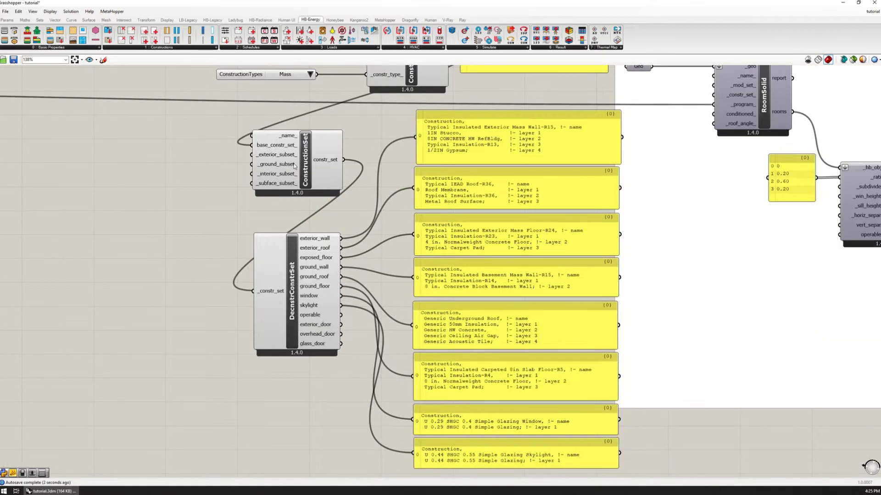
pyautogui.moveTo(335, 156); pyautogui.dragTo(338, 159)
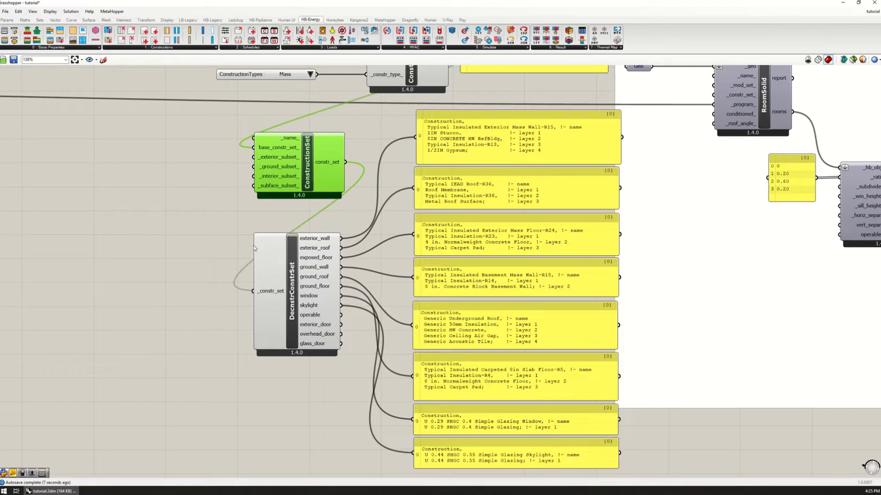
pyautogui.moveTo(284, 169); pyautogui.dragTo(284, 170)
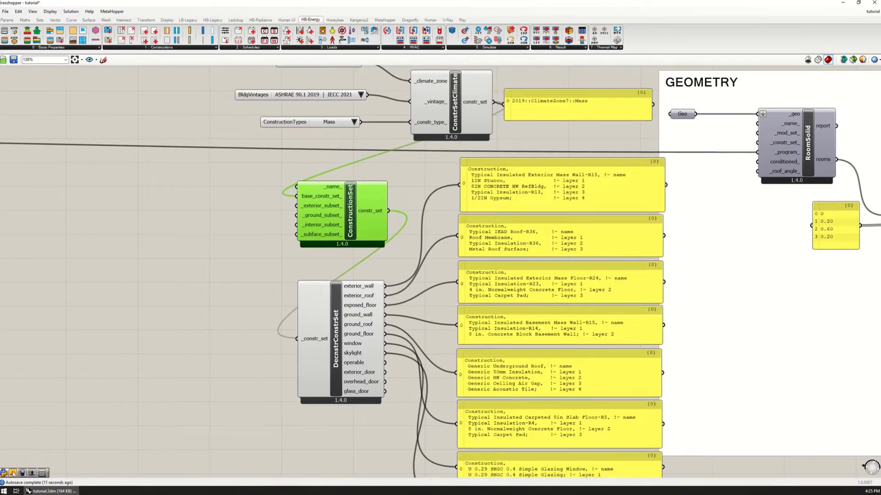
# Add a 'Custom Constructions' text panel wired into ConstructionSet's _name_ input.
pyautogui.doubleClick(186, 227)
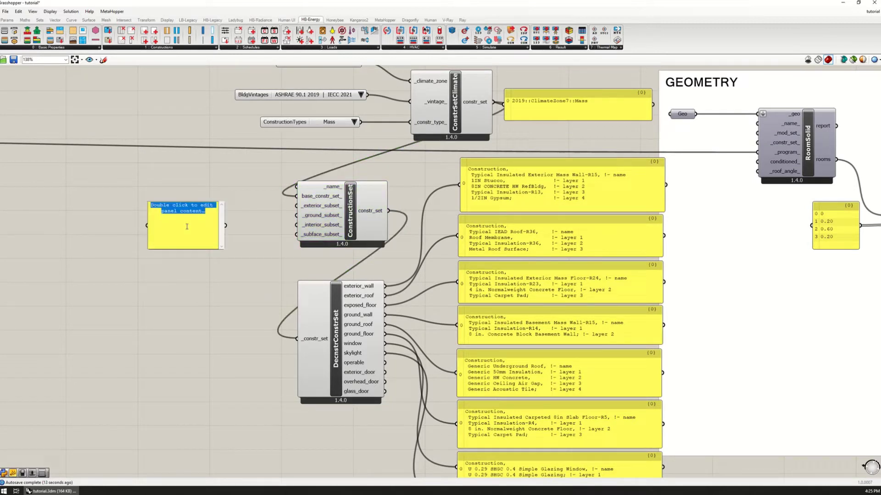
pyautogui.write('Custom')
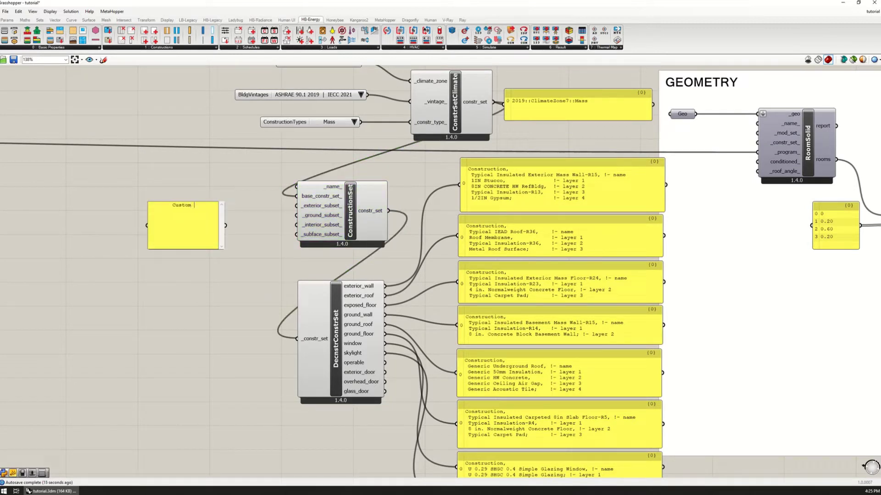
pyautogui.write('Constructions')
pyautogui.click(190, 291)
pyautogui.moveTo(225, 225); pyautogui.dragTo(297, 196)
pyautogui.moveTo(149, 248)
pyautogui.mouseDown()
pyautogui.moveTo(157, 211)
pyautogui.moveTo(189, 181)
pyautogui.mouseUp()
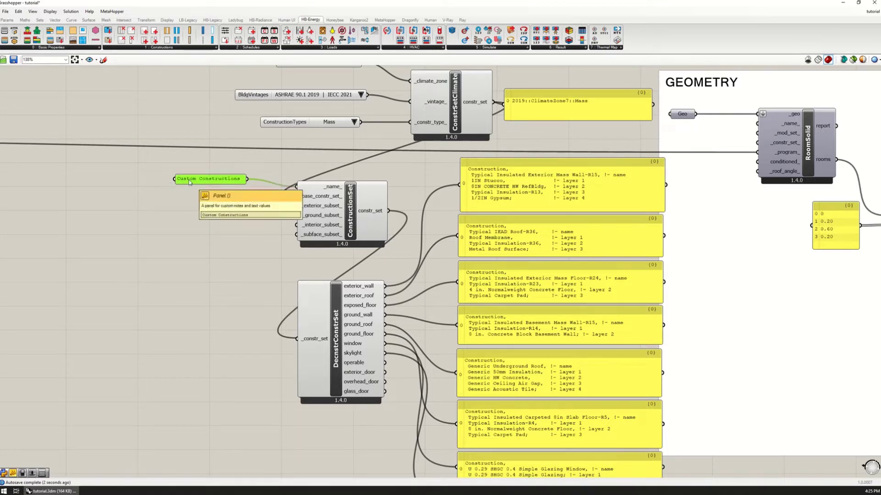
pyautogui.click(121, 170)
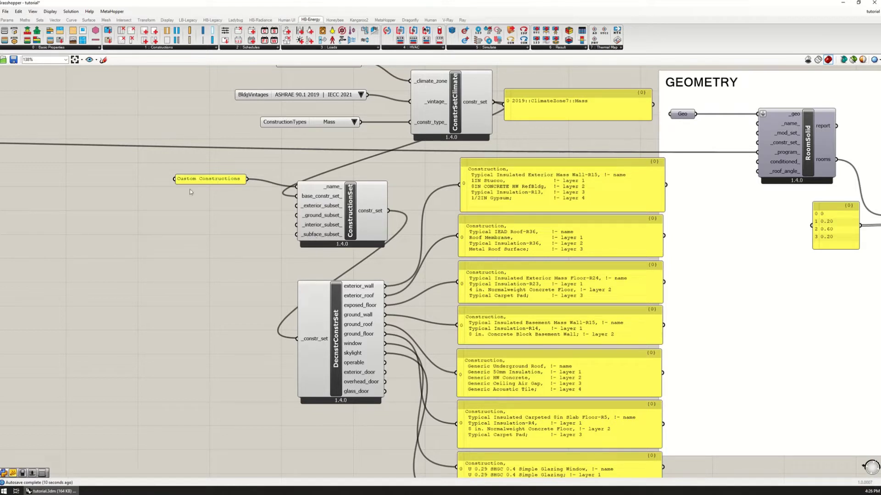
pyautogui.click(156, 52)
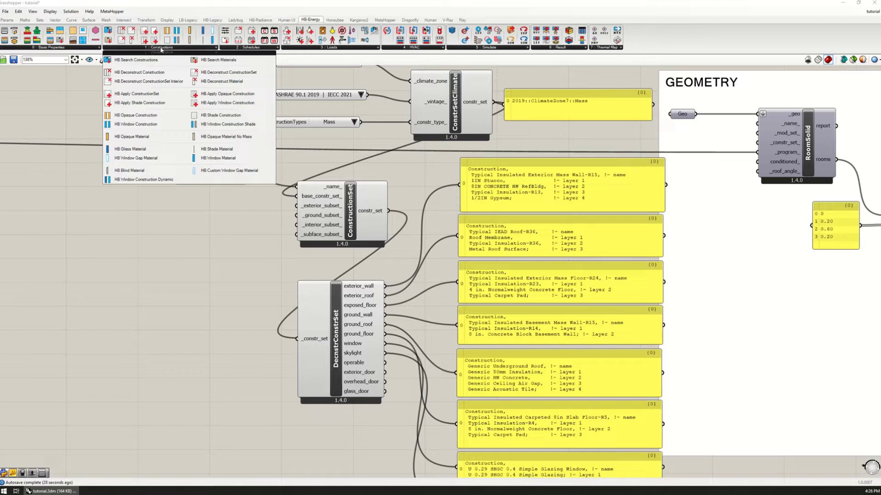
# Place an HB Exterior Construction Subset component, found by searching 'exterior', beside ConstructionSet.
pyautogui.doubleClick(182, 215)
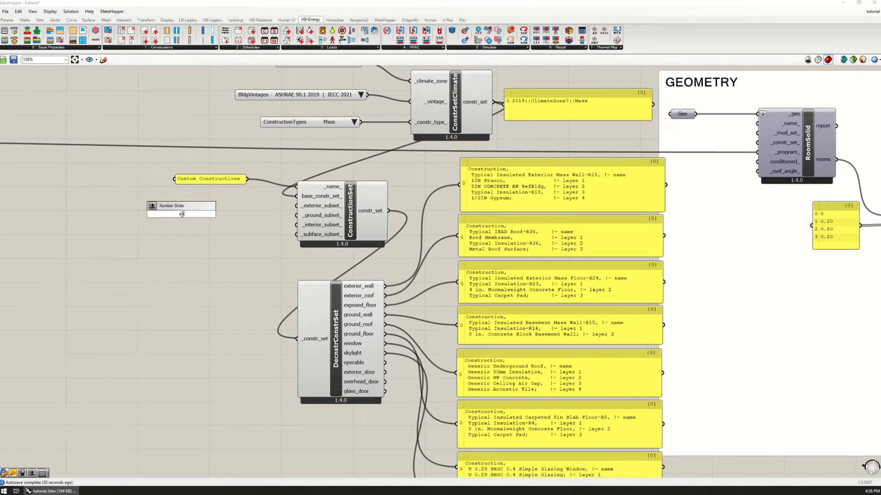
pyautogui.write('terior')
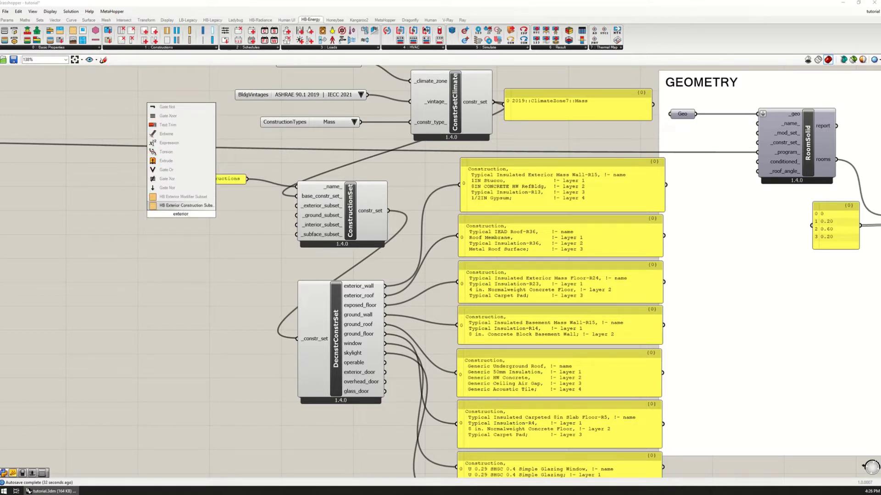
pyautogui.press('Return')
pyautogui.click(185, 245)
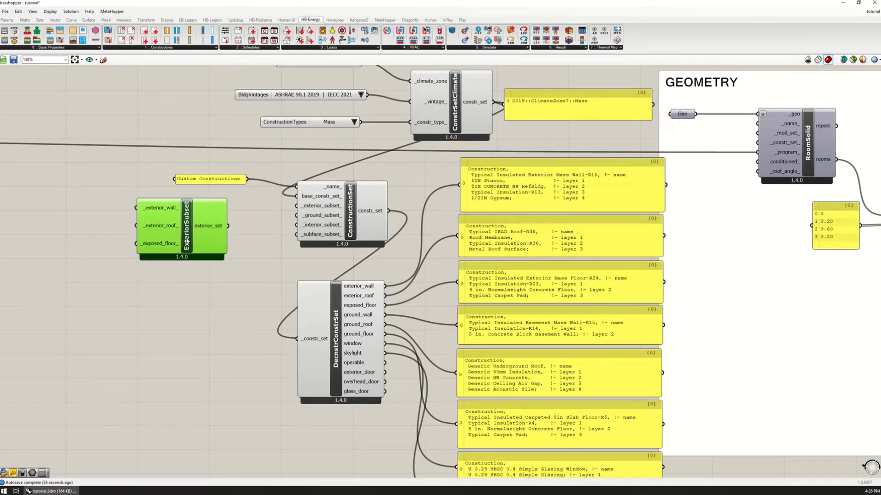
pyautogui.moveTo(186, 242); pyautogui.dragTo(190, 248)
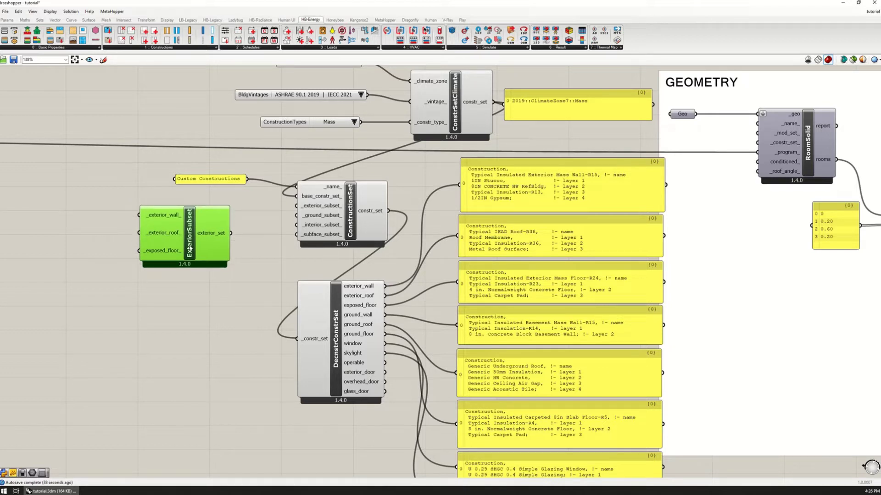
pyautogui.click(162, 49)
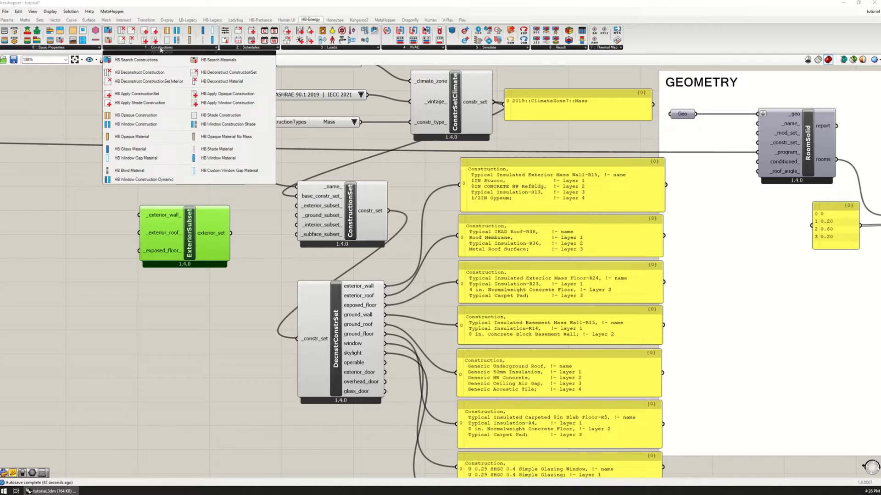
pyautogui.click(76, 48)
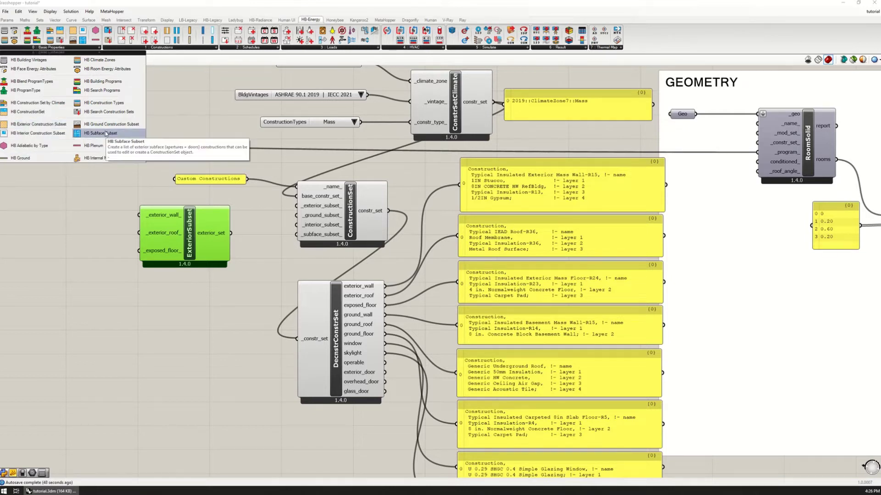
# Add an HB Subface Subset below the exterior subset and delete the stray InteriorSubset.
pyautogui.click(35, 138)
pyautogui.click(173, 320)
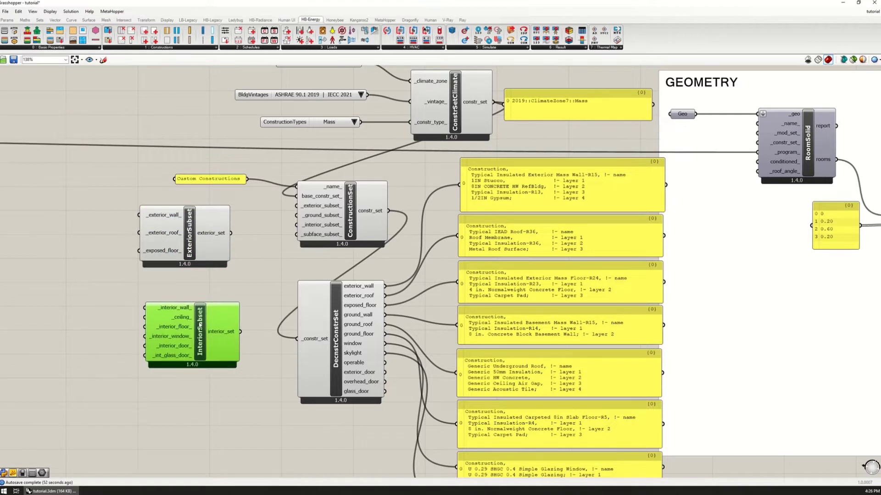
pyautogui.moveTo(175, 328); pyautogui.dragTo(193, 307)
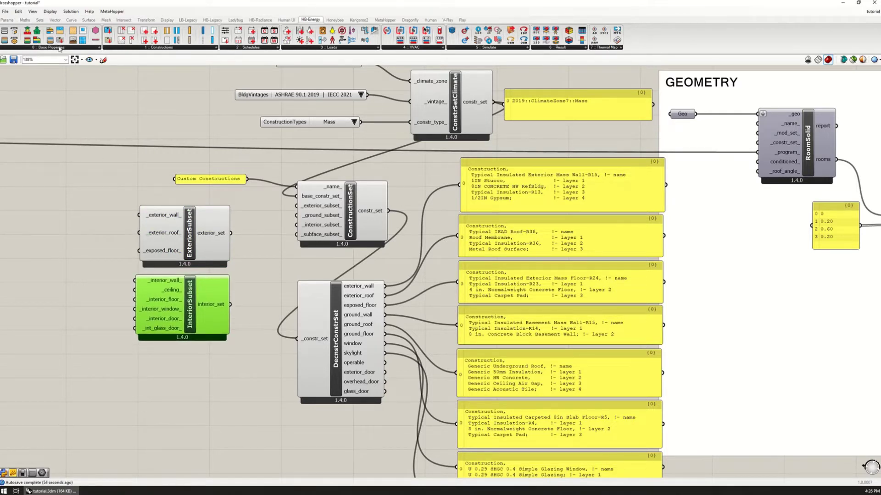
pyautogui.click(60, 48)
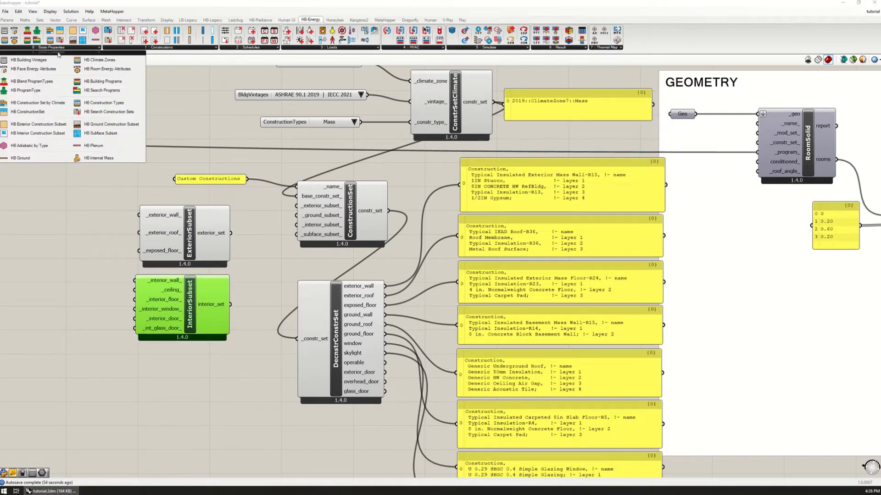
pyautogui.click(96, 133)
pyautogui.click(163, 351)
pyautogui.click(186, 308)
pyautogui.press('Delete')
pyautogui.click(178, 348)
pyautogui.moveTo(178, 345); pyautogui.dragTo(200, 277)
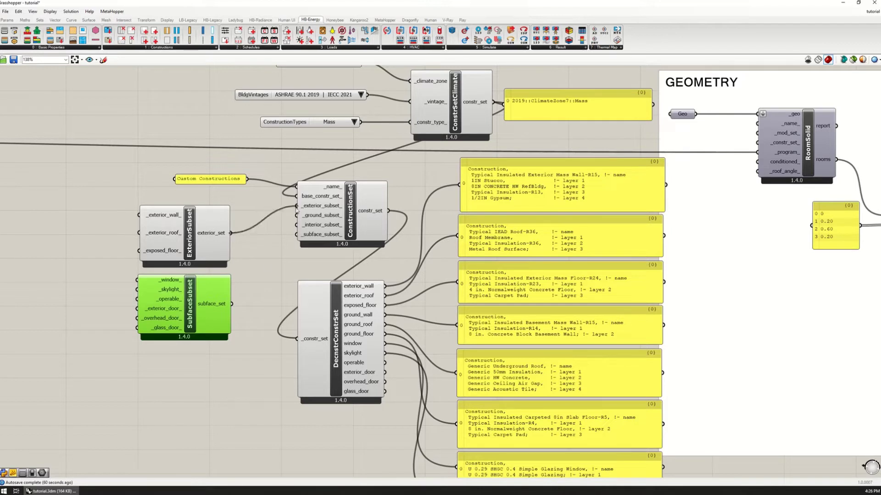
# Wire exterior_set and subface_set into ConstructionSet's matching subset inputs.
pyautogui.moveTo(231, 233); pyautogui.dragTo(298, 205)
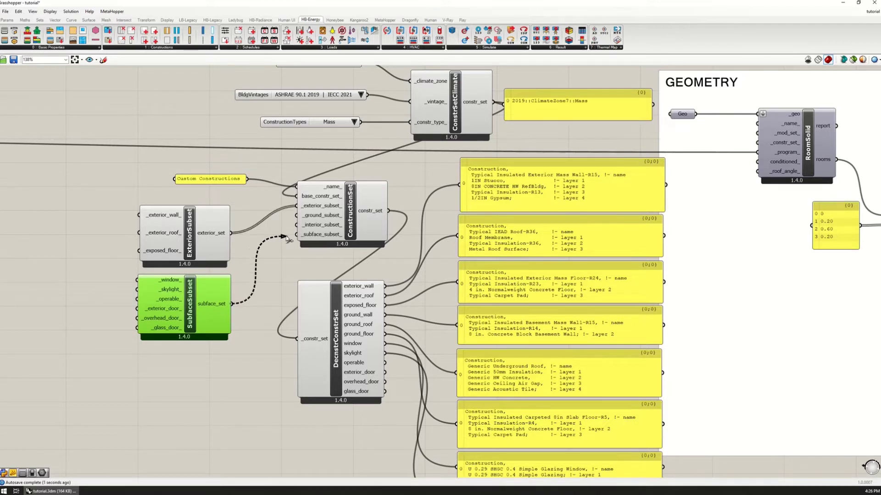
pyautogui.moveTo(234, 308); pyautogui.dragTo(298, 235)
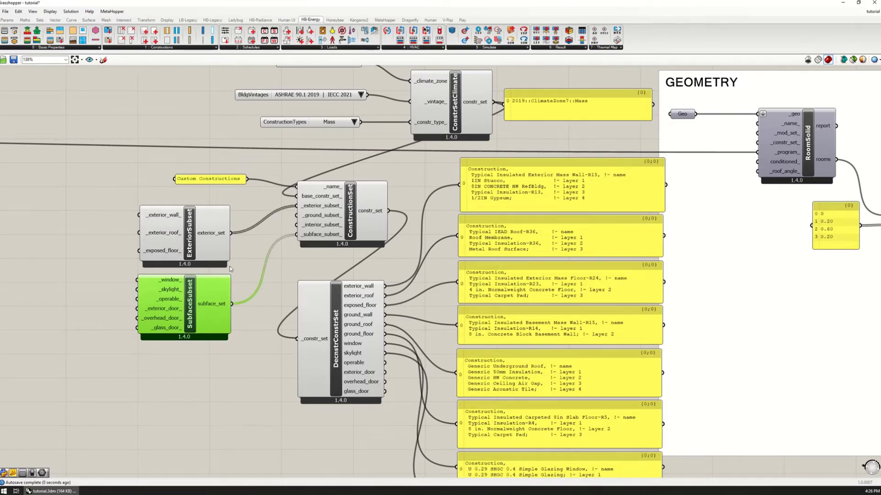
pyautogui.moveTo(191, 299); pyautogui.dragTo(275, 303, button='right')
pyautogui.moveTo(277, 303); pyautogui.dragTo(279, 311)
pyautogui.moveTo(274, 242); pyautogui.dragTo(274, 238)
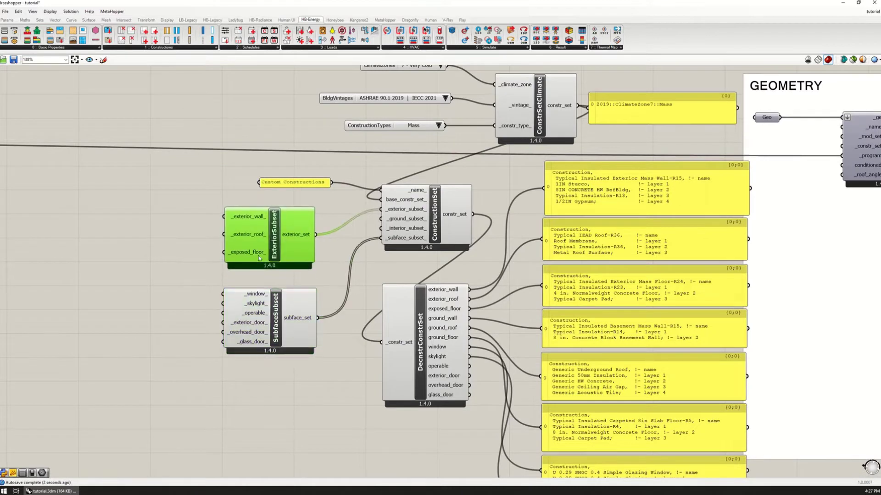
pyautogui.moveTo(266, 219); pyautogui.dragTo(299, 242, button='right')
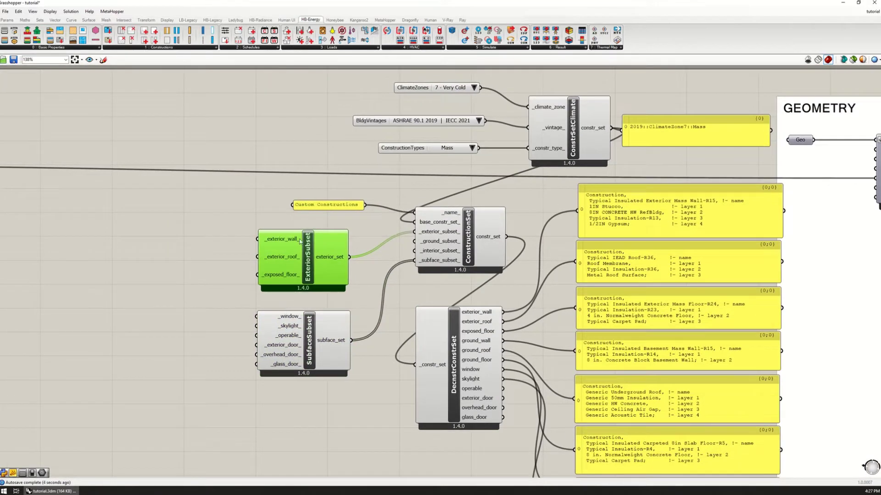
# Add an HB Opaque Construction for _exterior_wall_, named by an 'ExtWall' text panel.
pyautogui.click(148, 48)
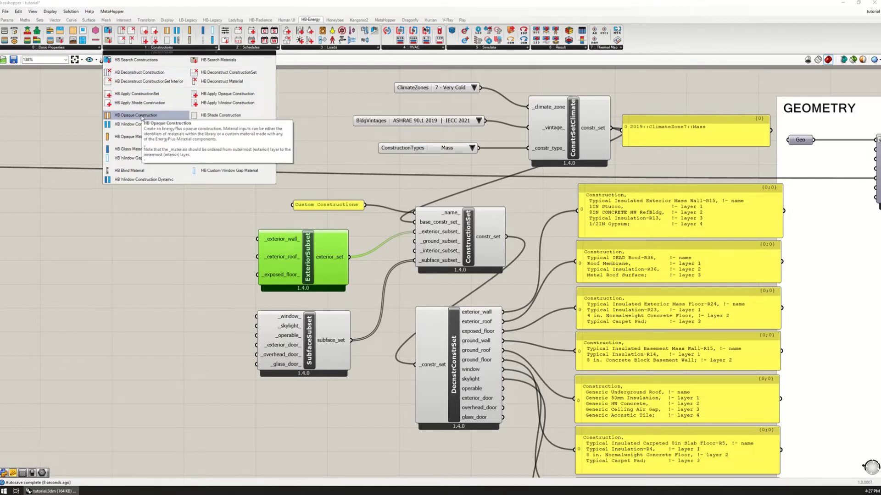
pyautogui.moveTo(141, 118)
pyautogui.mouseDown()
pyautogui.moveTo(145, 230)
pyautogui.moveTo(257, 239)
pyautogui.mouseUp()
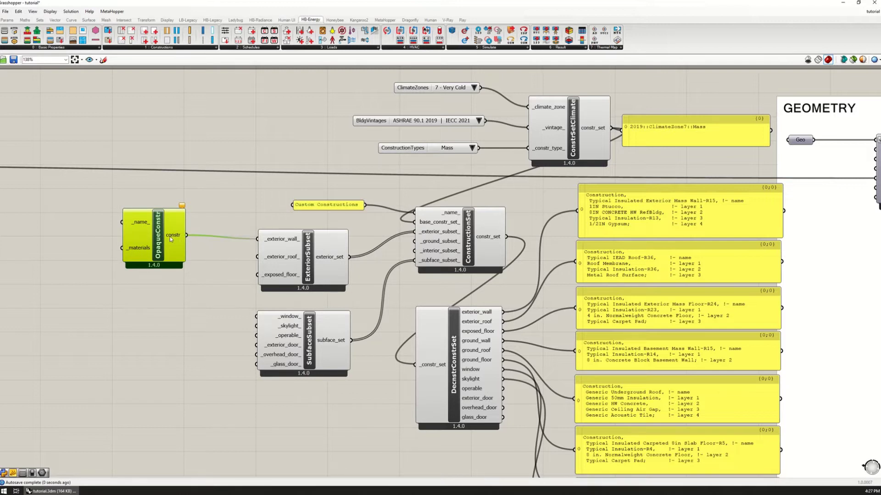
pyautogui.moveTo(171, 239); pyautogui.dragTo(192, 243)
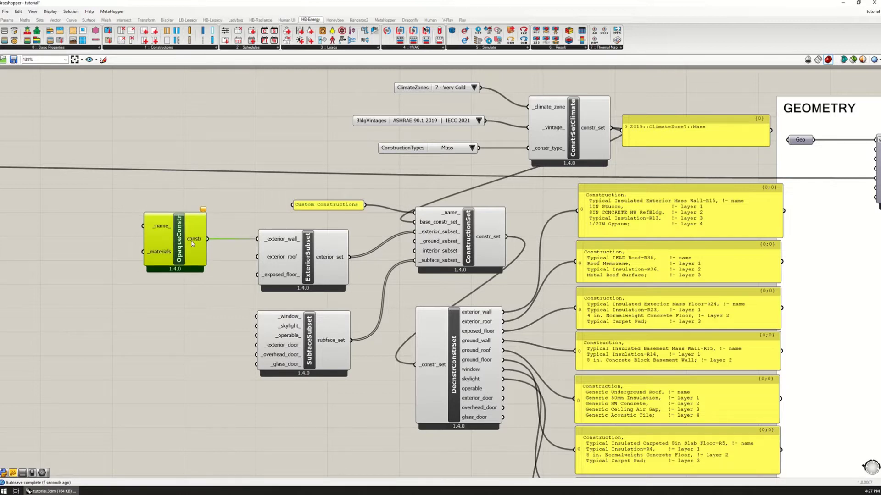
pyautogui.doubleClick(44, 213)
pyautogui.write('panel')
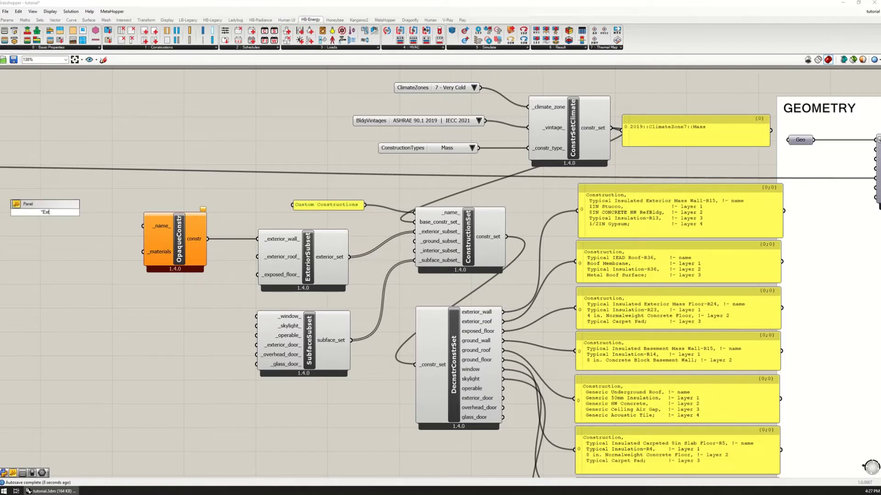
pyautogui.write('xtWall')
pyautogui.press('Return')
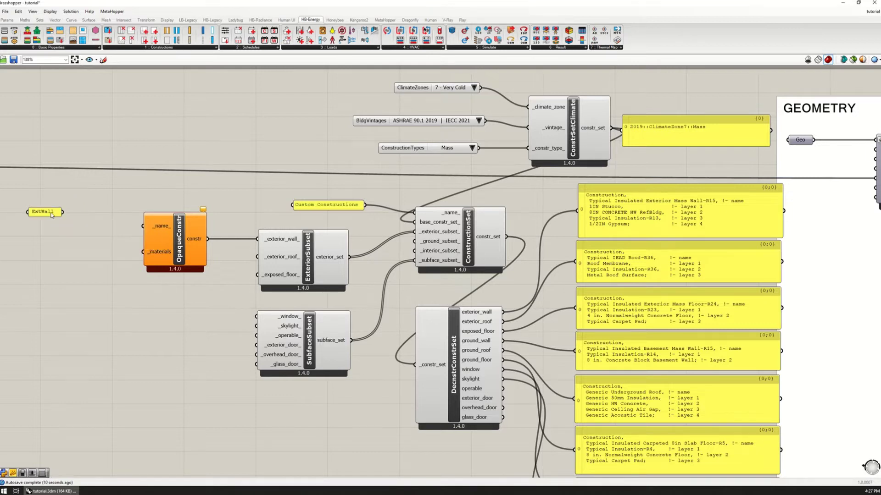
pyautogui.moveTo(63, 212); pyautogui.dragTo(150, 232)
pyautogui.moveTo(62, 212); pyautogui.dragTo(141, 230)
pyautogui.moveTo(48, 215); pyautogui.dragTo(110, 229)
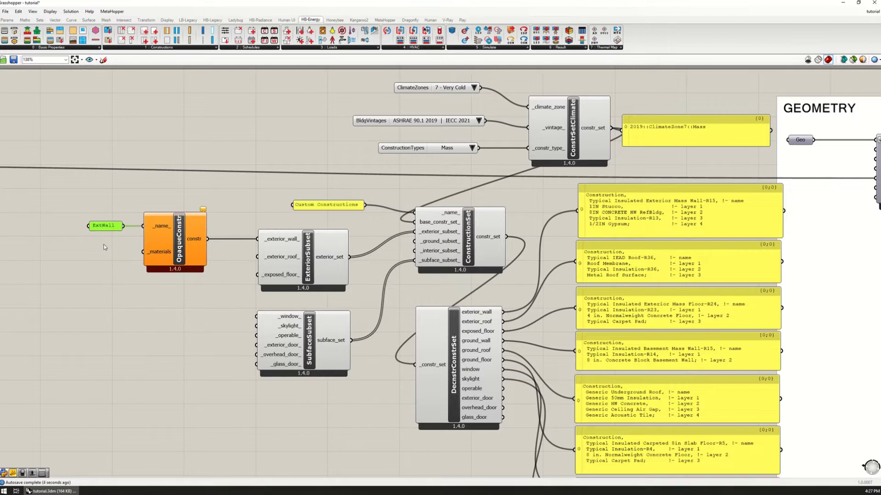
pyautogui.moveTo(102, 258); pyautogui.dragTo(367, 247, button='right')
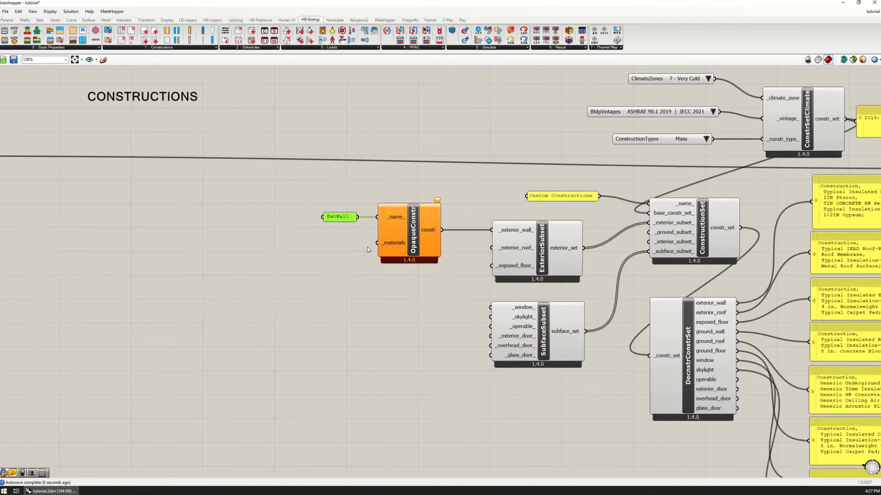
pyautogui.scroll(-1, 358, 239)
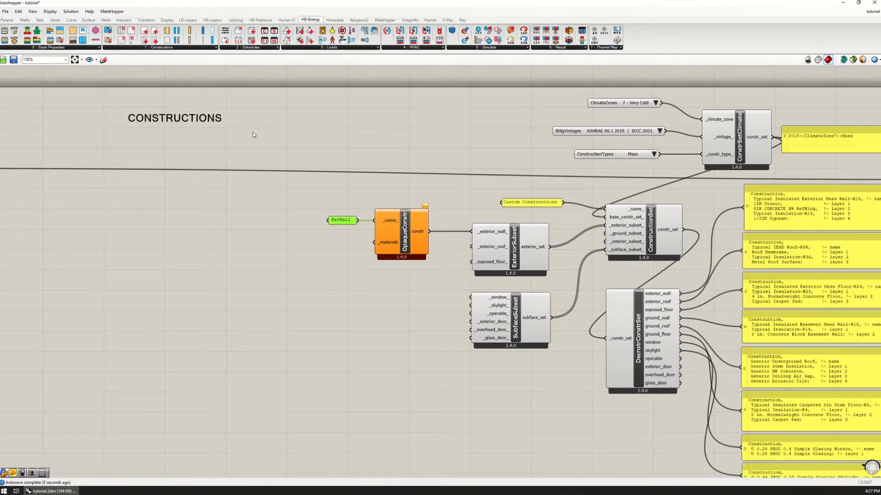
# Place an HB Opaque Material component beside the ExtWall construction.
pyautogui.click(177, 49)
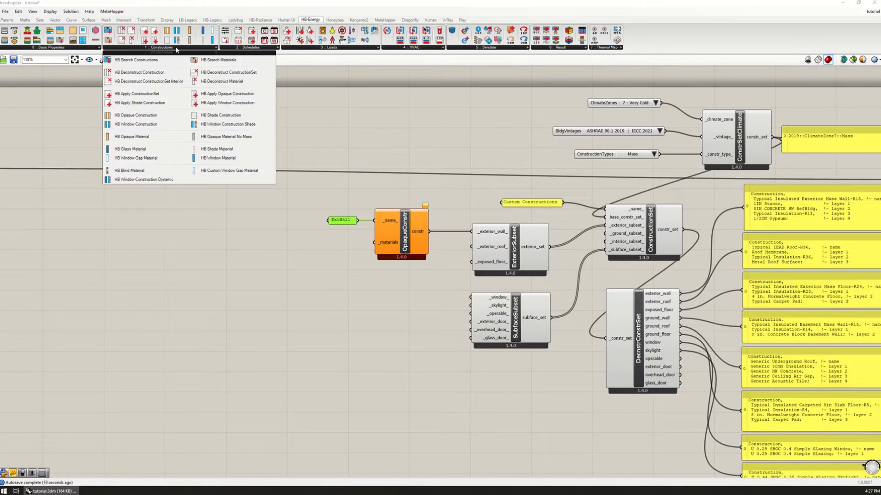
pyautogui.click(127, 138)
pyautogui.click(217, 234)
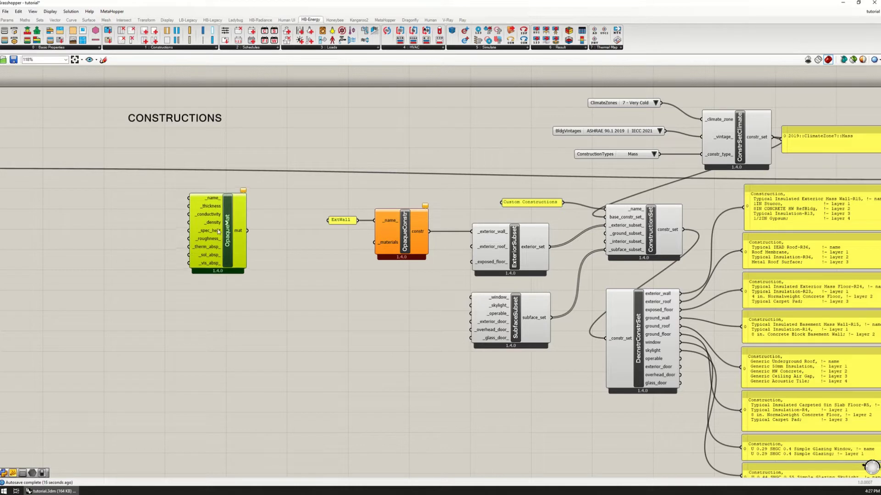
pyautogui.moveTo(212, 229); pyautogui.dragTo(210, 232)
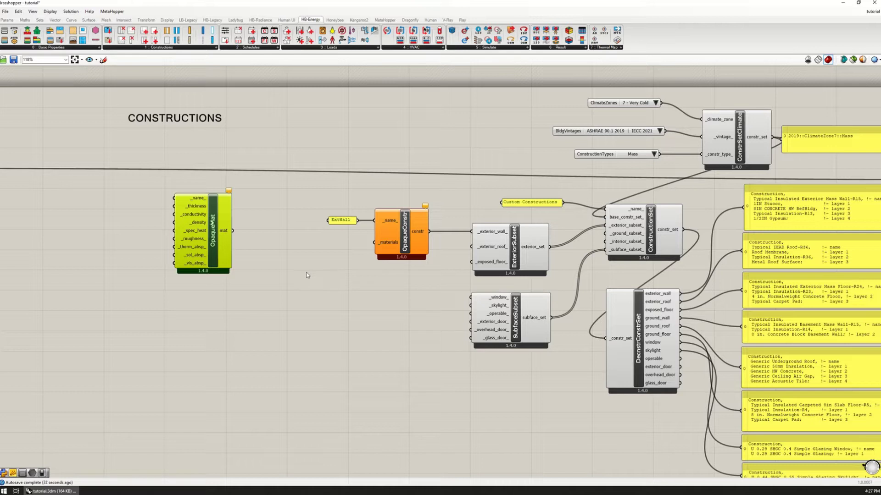
# Merge the opaque materials, including a copied second one, into ExtWall's materials input.
pyautogui.doubleClick(314, 262)
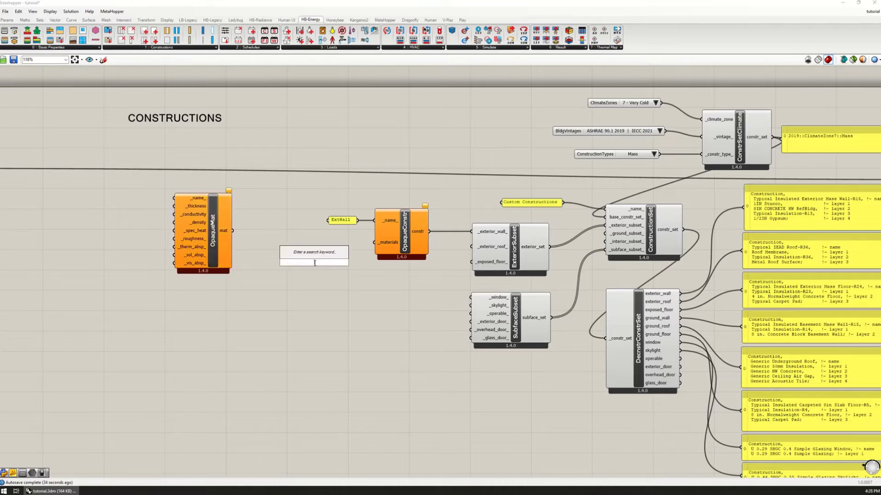
pyautogui.write('erge')
pyautogui.press('Return')
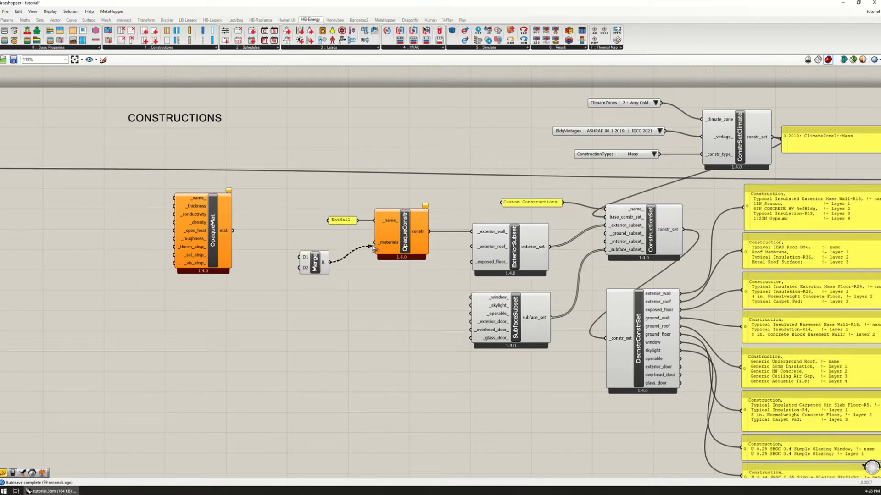
pyautogui.moveTo(331, 263); pyautogui.dragTo(377, 242)
pyautogui.moveTo(234, 232); pyautogui.dragTo(301, 256)
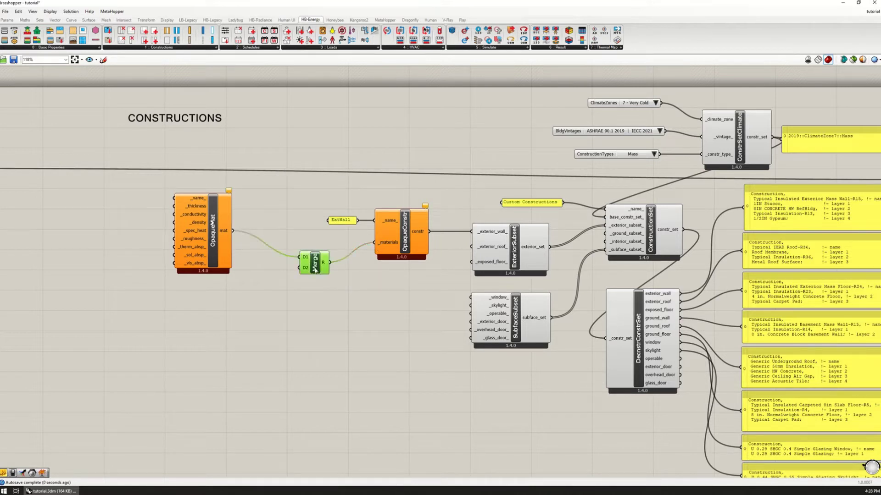
pyautogui.click(215, 247)
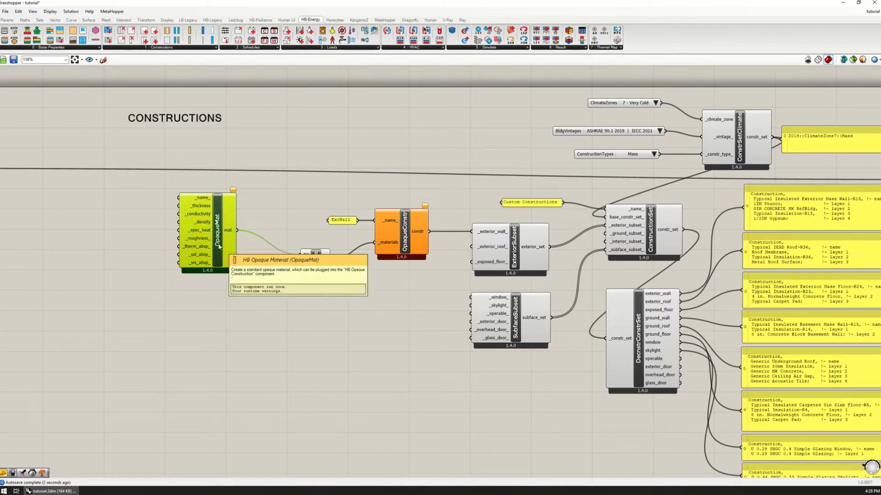
pyautogui.moveTo(215, 246)
pyautogui.keyDown('alt'); pyautogui.mouseDown()
pyautogui.moveTo(227, 322)
pyautogui.moveTo(306, 265)
pyautogui.mouseUp(); pyautogui.keyUp('alt')
pyautogui.moveTo(207, 352)
pyautogui.mouseDown()
pyautogui.moveTo(209, 341)
pyautogui.moveTo(209, 429)
pyautogui.moveTo(306, 265)
pyautogui.mouseUp()
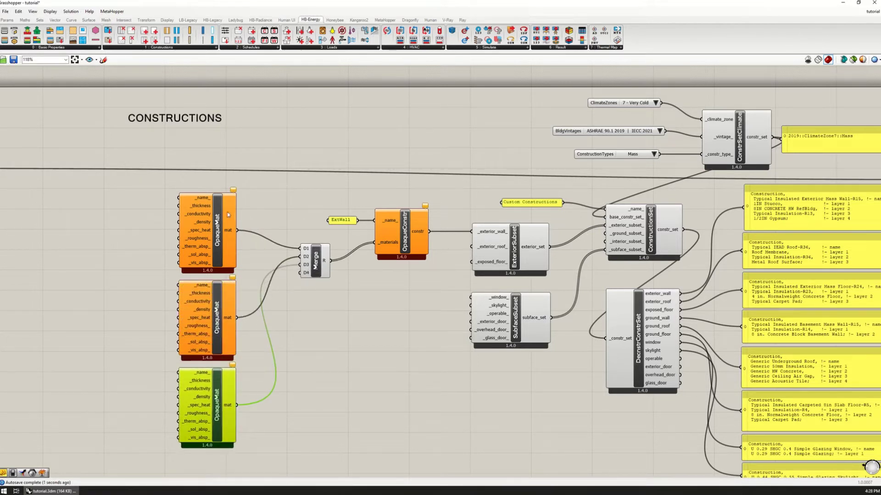
# Align and evenly space the three OpaqueMat components in a column.
pyautogui.moveTo(210, 231); pyautogui.dragTo(207, 225)
pyautogui.moveTo(217, 307); pyautogui.dragTo(214, 308)
pyautogui.moveTo(210, 381); pyautogui.dragTo(208, 386)
pyautogui.moveTo(212, 294); pyautogui.dragTo(211, 290)
pyautogui.moveTo(204, 374); pyautogui.dragTo(204, 369)
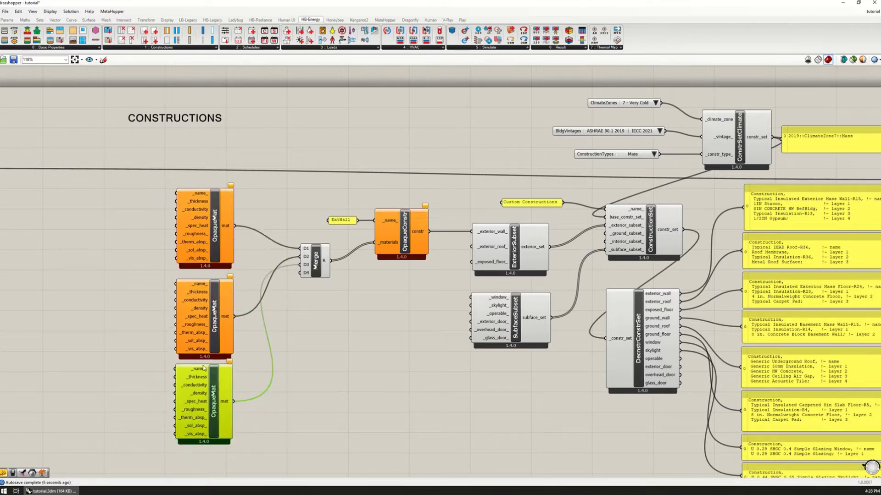
pyautogui.moveTo(209, 317); pyautogui.dragTo(207, 317)
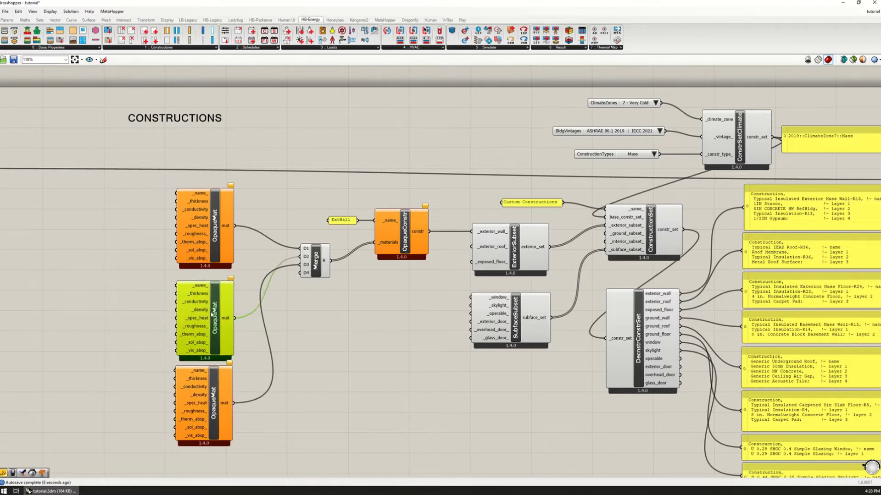
pyautogui.moveTo(204, 243); pyautogui.dragTo(205, 245)
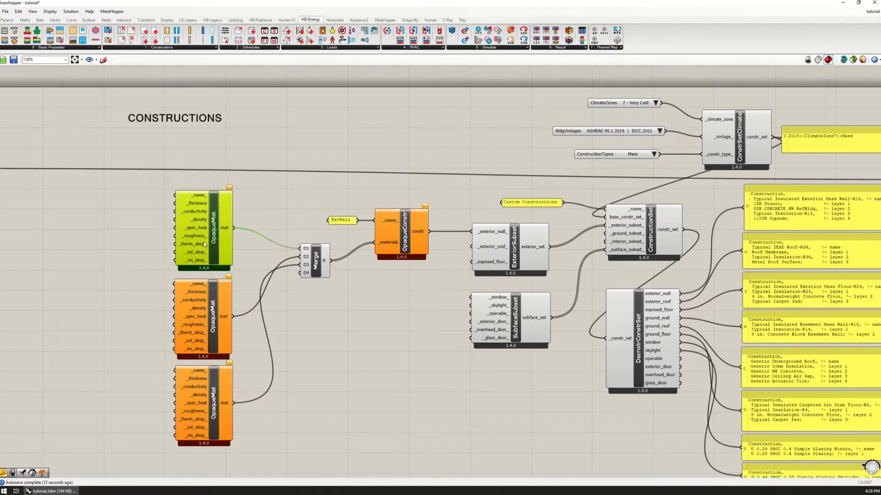
pyautogui.click(214, 383)
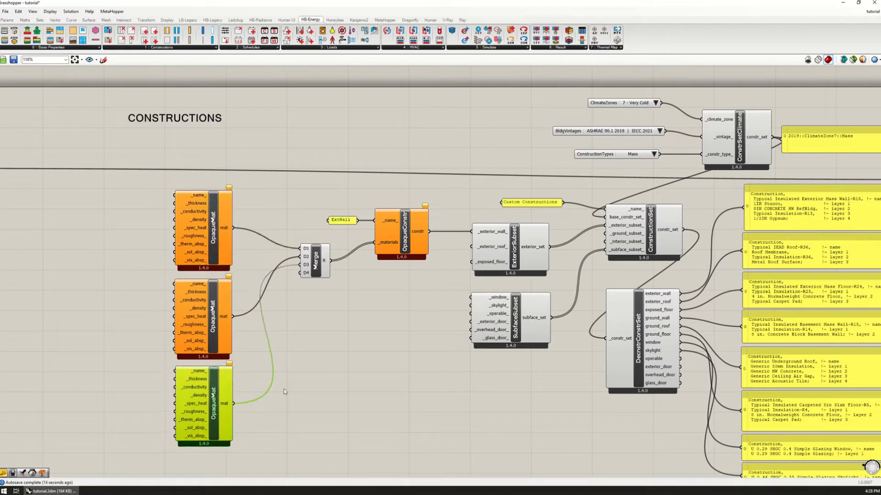
pyautogui.click(325, 334)
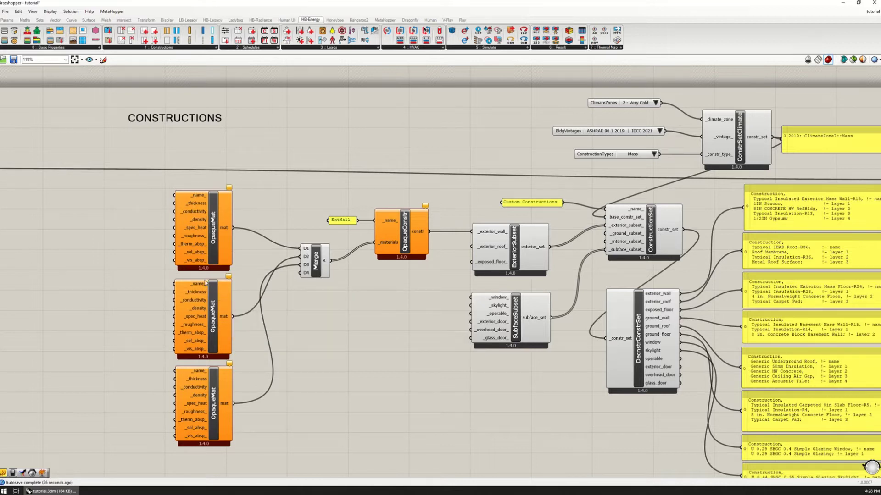
# Add a SearchMats component below the constructions area.
pyautogui.moveTo(249, 317); pyautogui.dragTo(340, 310, button='right')
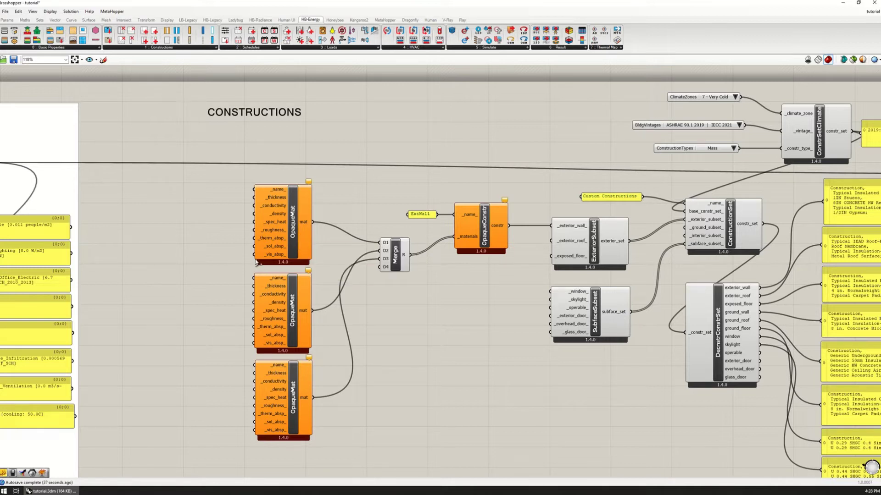
pyautogui.moveTo(317, 316); pyautogui.dragTo(288, 292, button='right')
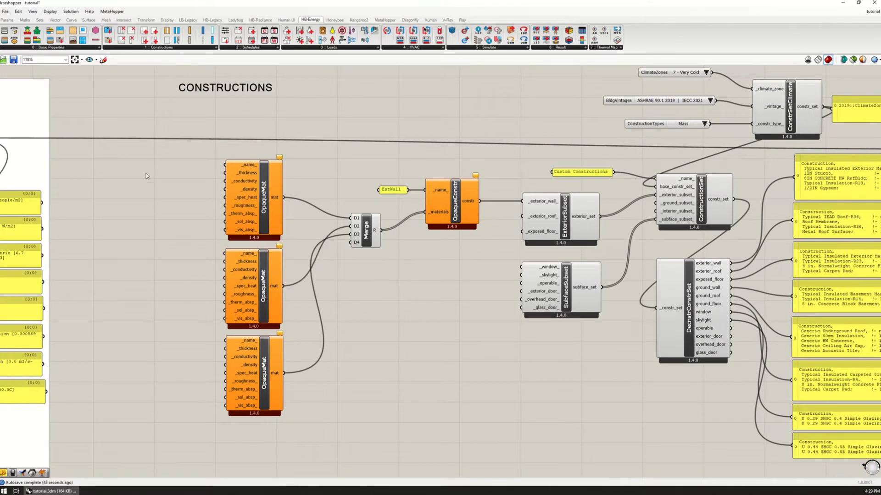
pyautogui.click(162, 50)
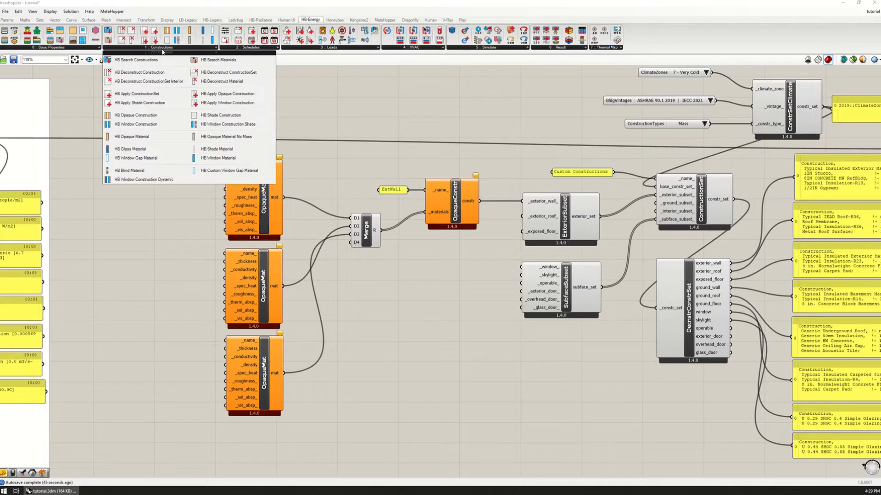
pyautogui.click(222, 60)
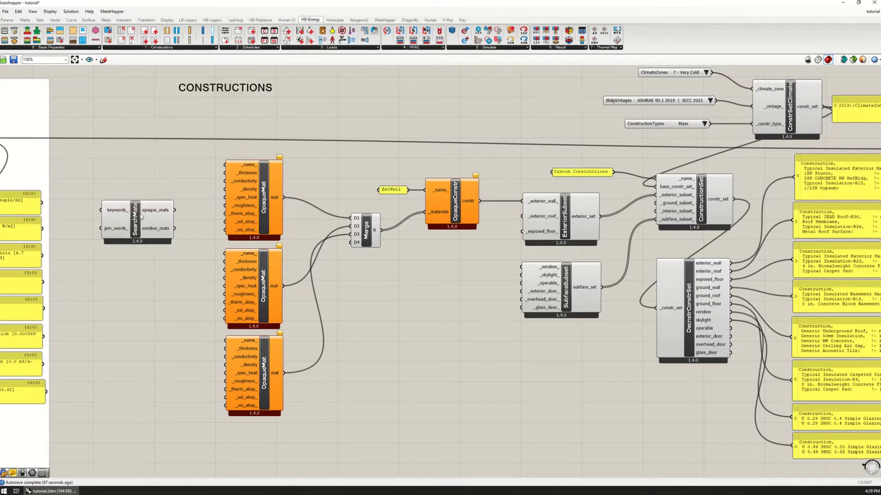
pyautogui.click(424, 386)
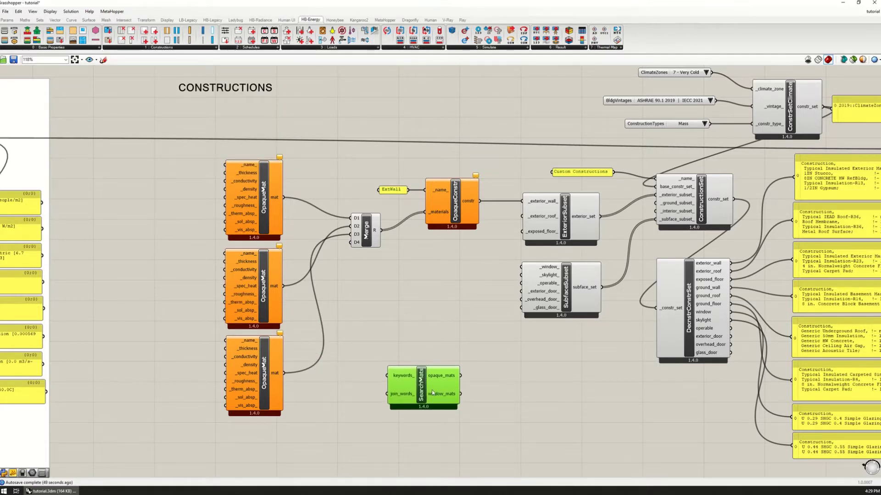
pyautogui.moveTo(427, 383); pyautogui.dragTo(432, 311, button='right')
pyautogui.moveTo(432, 311); pyautogui.dragTo(426, 336)
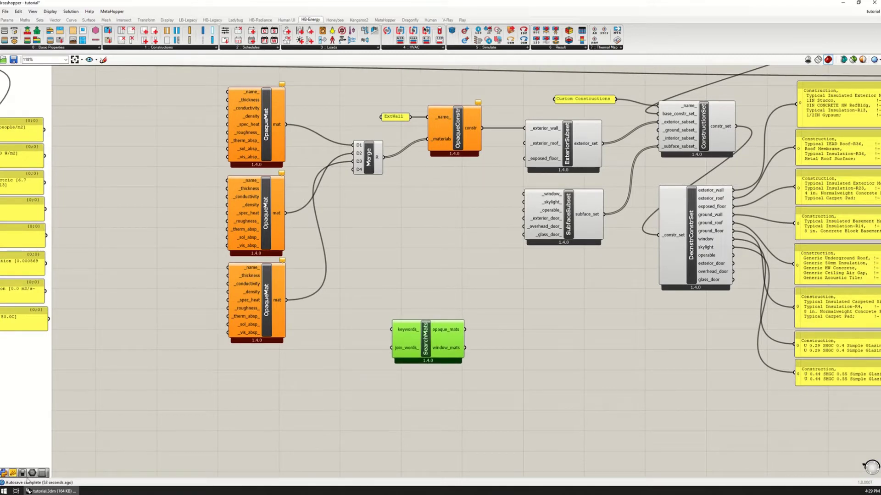
# Wire a 'concrete' keyword panel into SearchMats keywords_.
pyautogui.hotkey('ctrl', 'v')
pyautogui.doubleClick(302, 374)
pyautogui.write('concrete')
pyautogui.click(380, 454)
pyautogui.moveTo(335, 374); pyautogui.dragTo(392, 329)
pyautogui.moveTo(270, 393)
pyautogui.mouseDown()
pyautogui.moveTo(306, 362)
pyautogui.moveTo(322, 363)
pyautogui.mouseUp()
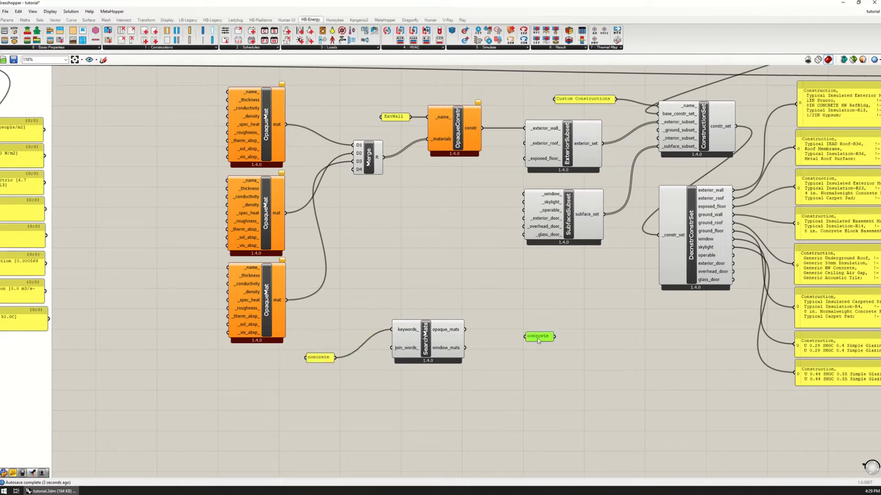
# List matching opaque_mats in a results panel and change the keyword to 'hw concrete'.
pyautogui.moveTo(465, 329)
pyautogui.mouseDown()
pyautogui.moveTo(526, 337)
pyautogui.moveTo(519, 329)
pyautogui.moveTo(673, 473)
pyautogui.mouseUp()
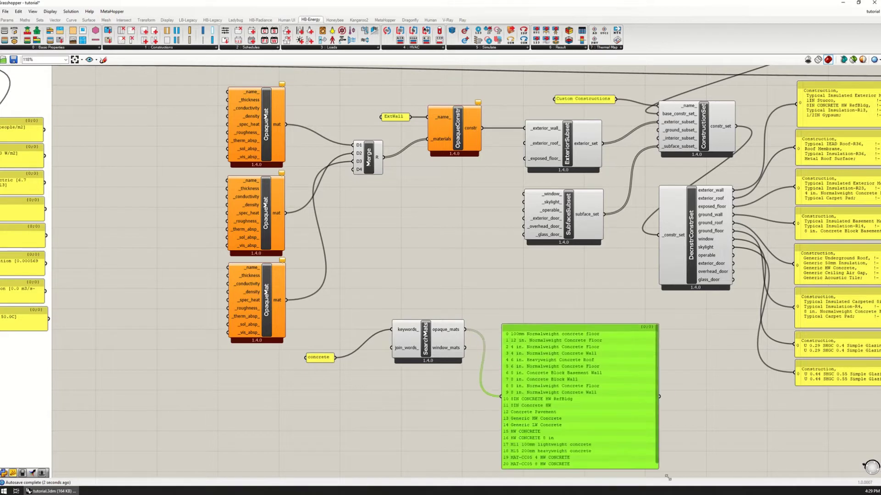
pyautogui.moveTo(593, 398); pyautogui.dragTo(594, 371)
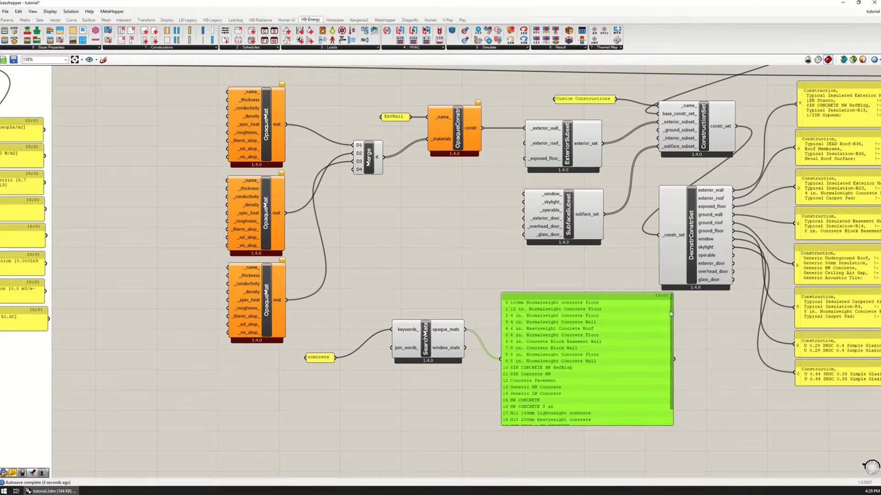
pyautogui.moveTo(670, 313); pyautogui.dragTo(673, 339)
pyautogui.moveTo(584, 376); pyautogui.dragTo(618, 377)
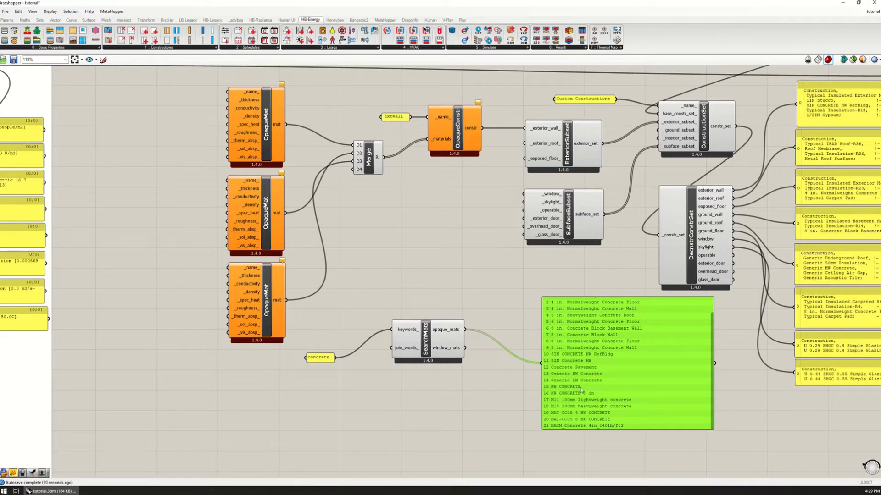
pyautogui.doubleClick(309, 357)
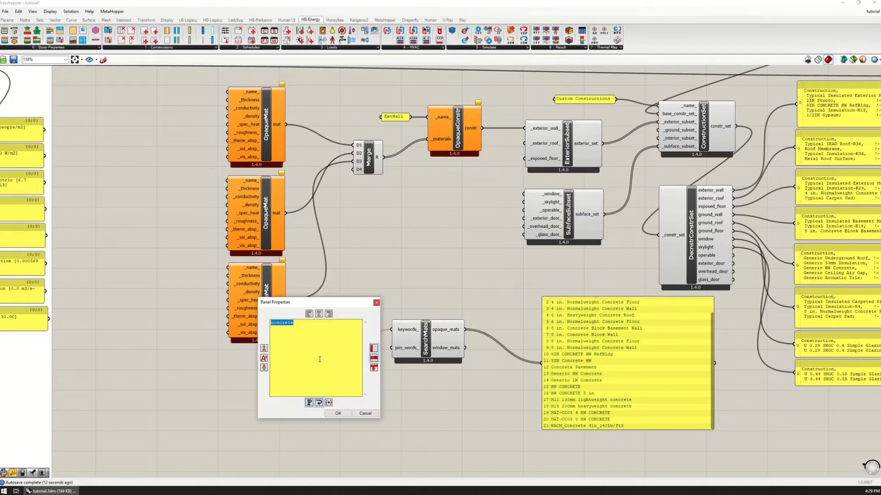
pyautogui.write('w')
pyautogui.click(337, 415)
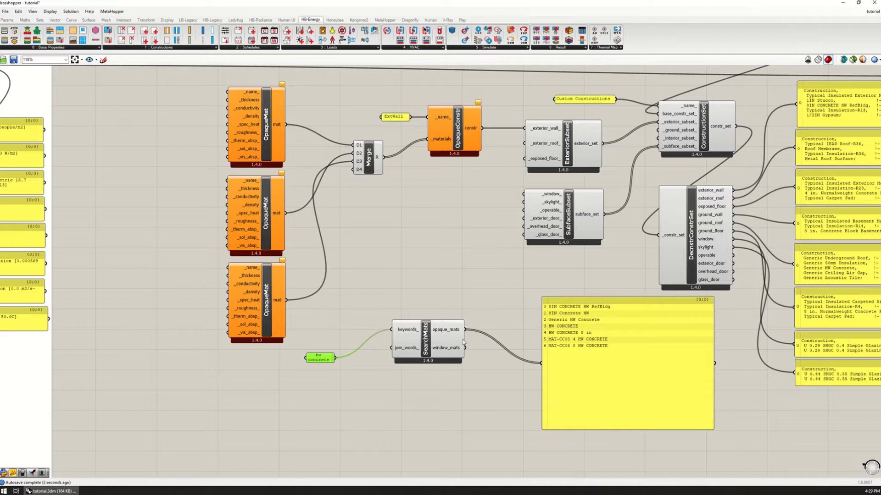
# Add an HB Deconstruct Material component fed by the keyword panel.
pyautogui.click(182, 48)
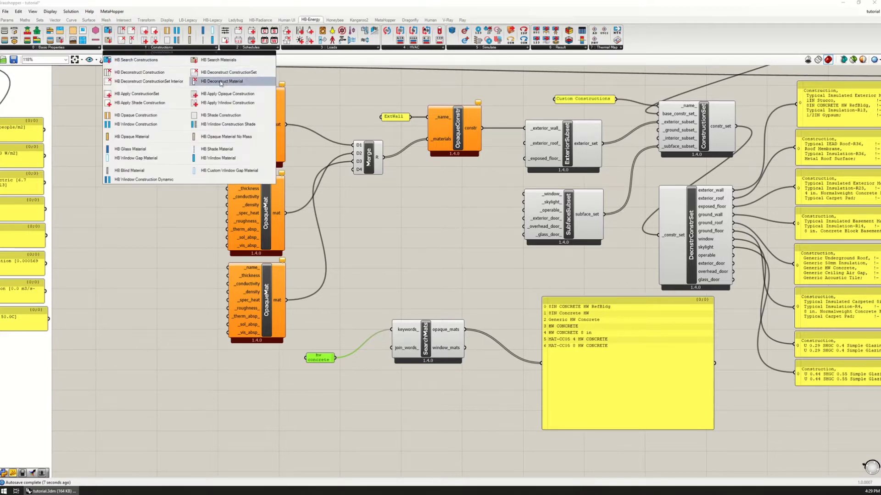
pyautogui.click(222, 82)
pyautogui.click(340, 375)
pyautogui.moveTo(353, 387); pyautogui.dragTo(421, 406)
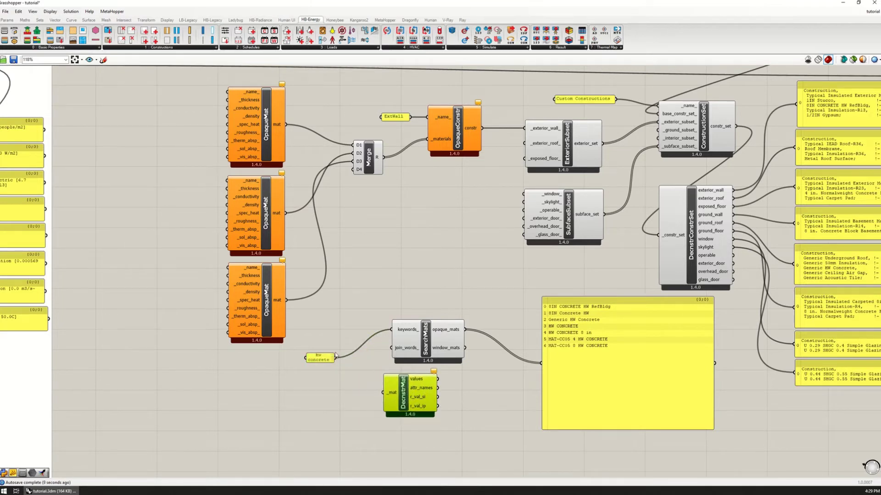
pyautogui.moveTo(336, 358)
pyautogui.mouseDown()
pyautogui.moveTo(387, 394)
pyautogui.moveTo(413, 399)
pyautogui.mouseUp()
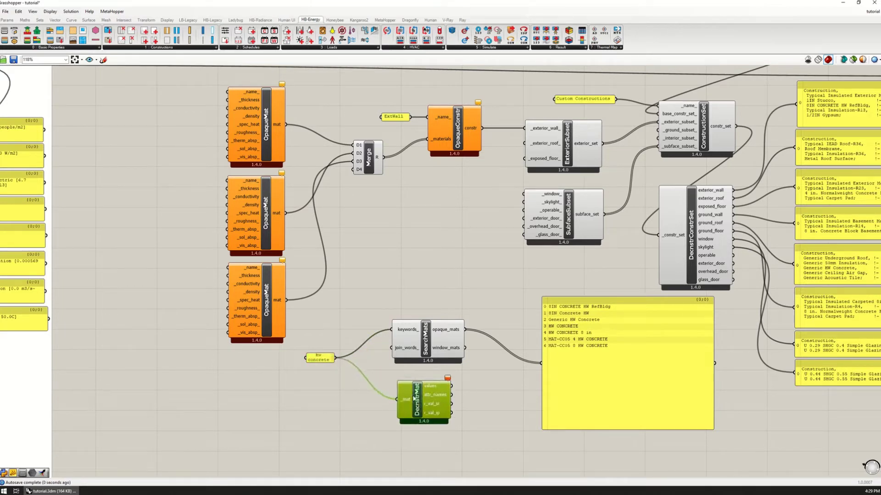
pyautogui.moveTo(452, 381)
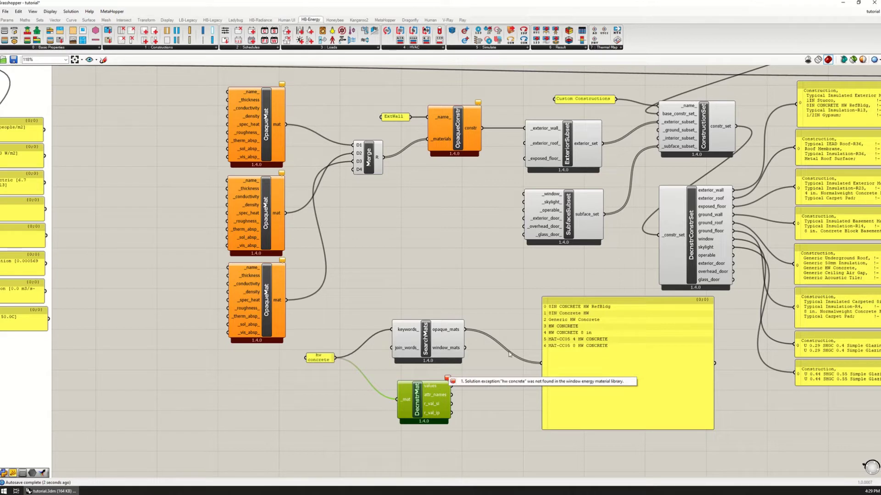
pyautogui.click(506, 357)
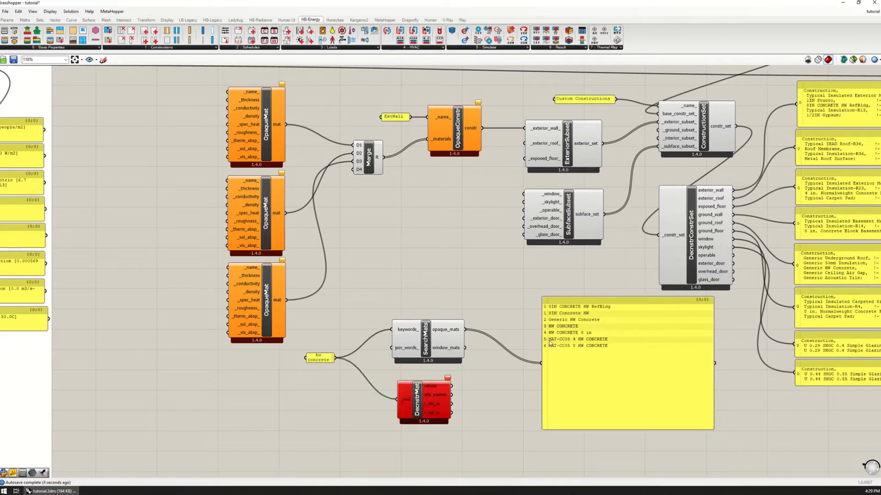
# Change the keyword panel text to 'HW CONCRETE'.
pyautogui.doubleClick(327, 358)
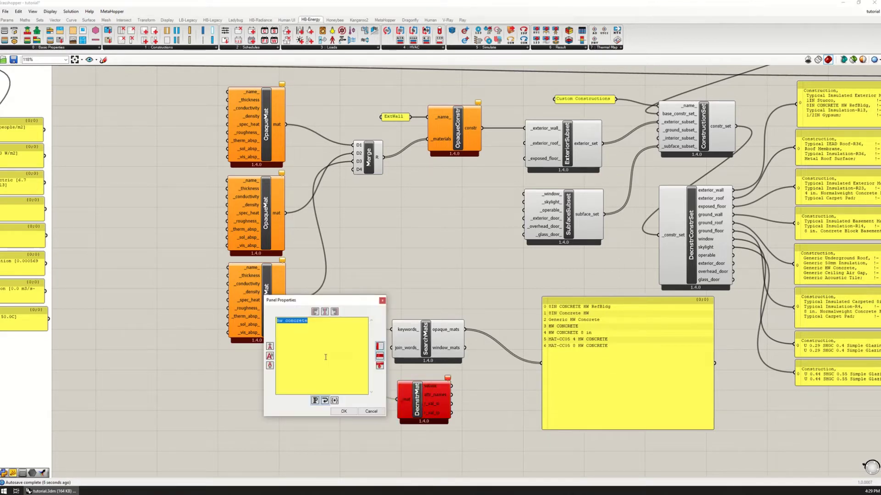
pyautogui.write('HW CONCRETE')
pyautogui.click(343, 411)
pyautogui.click(465, 392)
# Show the material's values and attr_names together in the results panel.
pyautogui.click(559, 355)
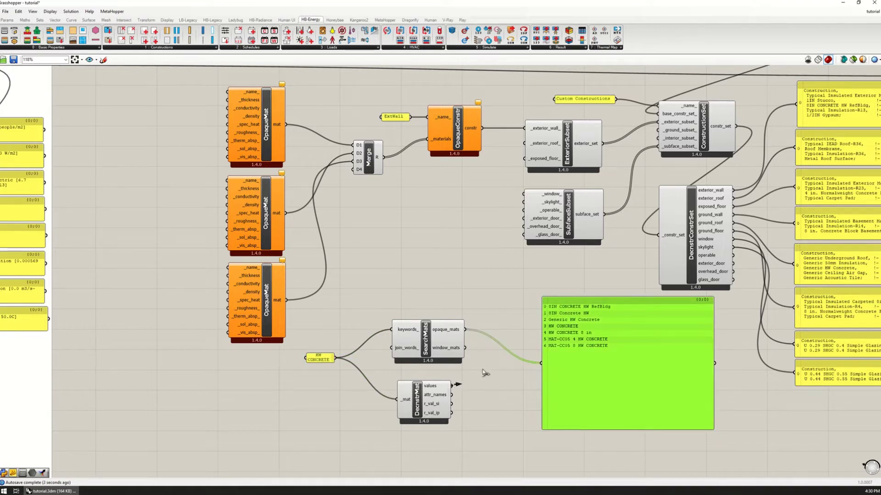
pyautogui.moveTo(451, 387)
pyautogui.mouseDown()
pyautogui.moveTo(542, 363)
pyautogui.moveTo(548, 390)
pyautogui.mouseUp()
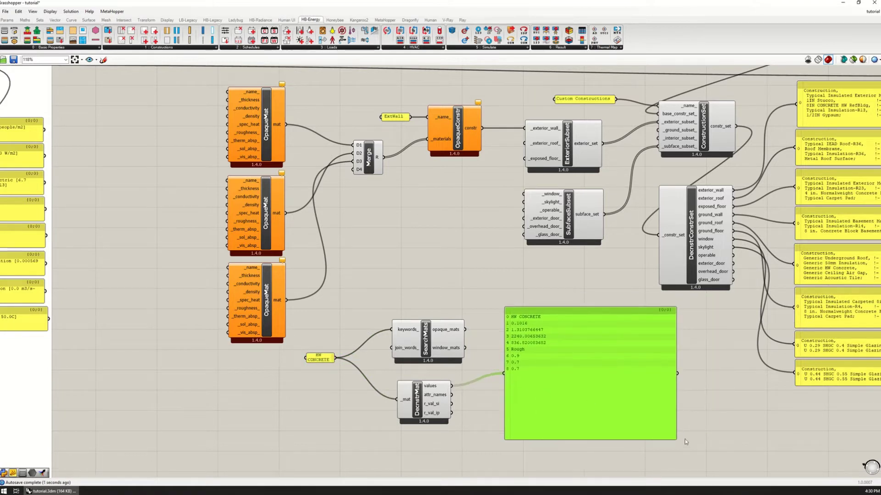
pyautogui.moveTo(675, 438); pyautogui.dragTo(598, 380)
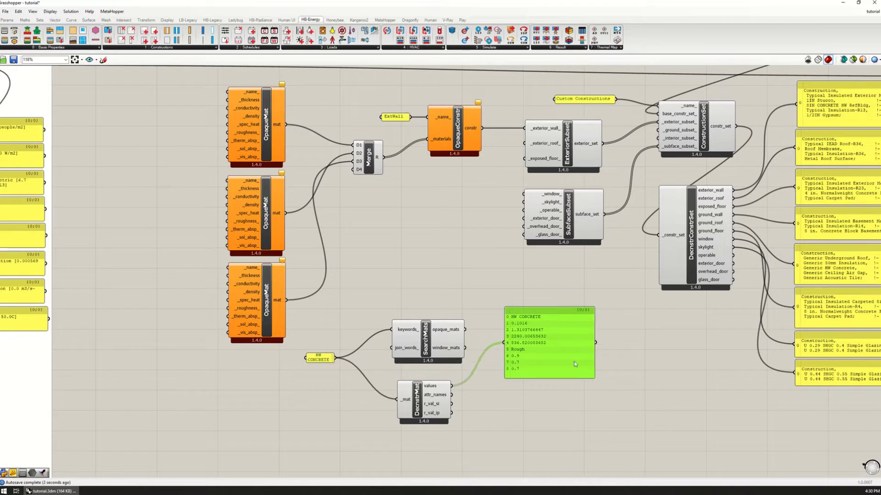
pyautogui.moveTo(515, 350)
pyautogui.mouseDown()
pyautogui.moveTo(489, 411)
pyautogui.moveTo(614, 396)
pyautogui.mouseUp()
pyautogui.moveTo(452, 395)
pyautogui.mouseDown()
pyautogui.moveTo(597, 398)
pyautogui.moveTo(571, 407)
pyautogui.mouseUp()
pyautogui.scroll(1, 571, 407)
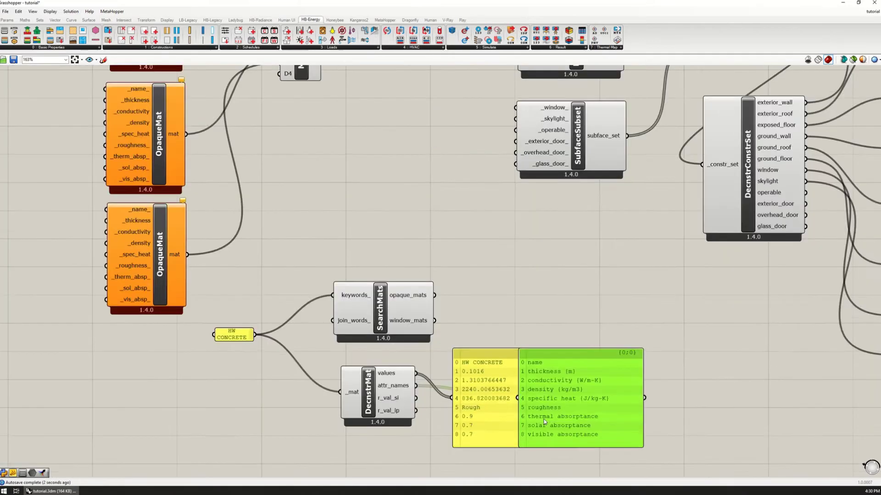
pyautogui.scroll(1, 569, 402)
pyautogui.scroll(1, 561, 383)
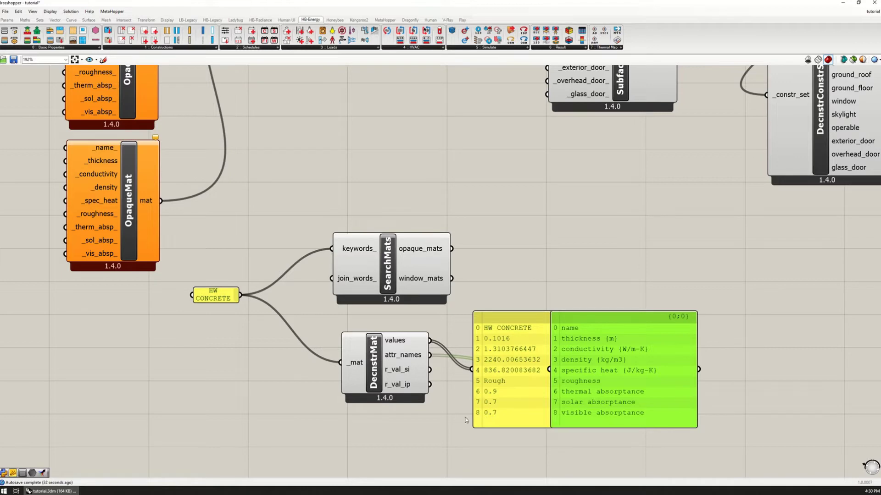
# Display the HW CONCRETE SI R-value (0.08) in a new panel.
pyautogui.click(447, 416)
pyautogui.moveTo(446, 416); pyautogui.dragTo(480, 325, button='right')
pyautogui.click(518, 284)
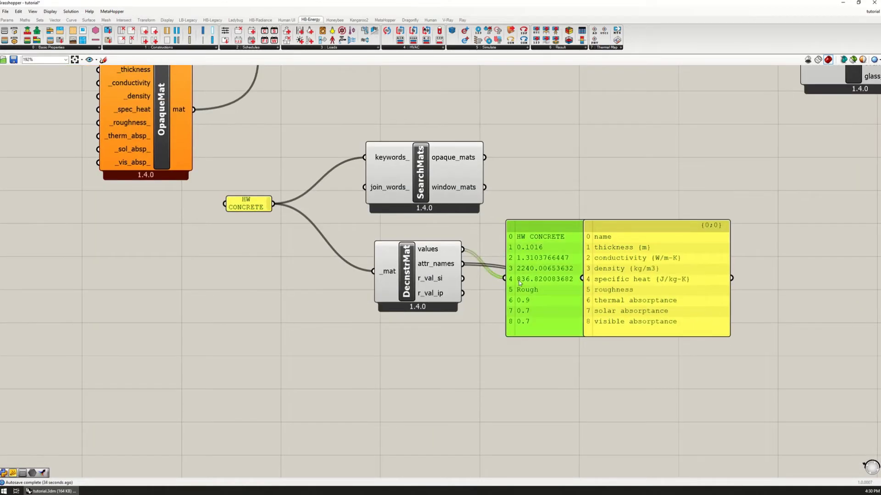
pyautogui.doubleClick(487, 375)
pyautogui.write('panel')
pyautogui.press('Return')
pyautogui.moveTo(487, 375); pyautogui.dragTo(552, 401)
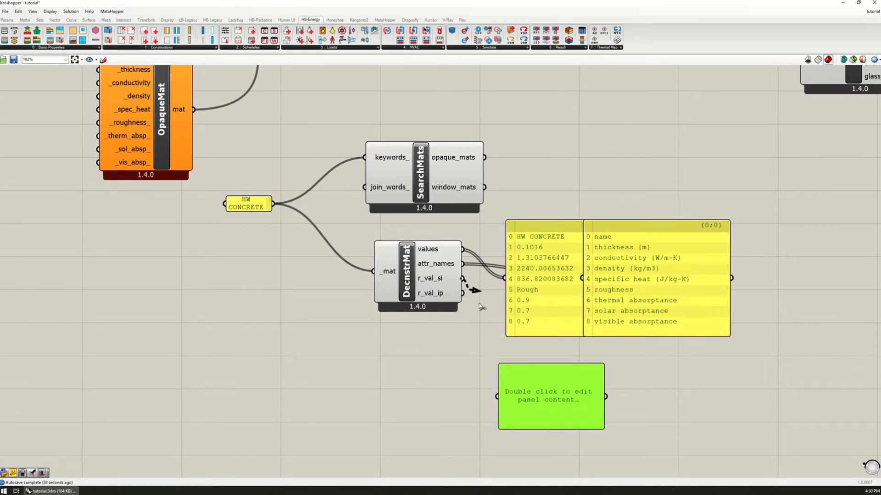
pyautogui.moveTo(463, 277)
pyautogui.mouseDown()
pyautogui.moveTo(507, 396)
pyautogui.moveTo(556, 388)
pyautogui.moveTo(543, 436)
pyautogui.mouseUp()
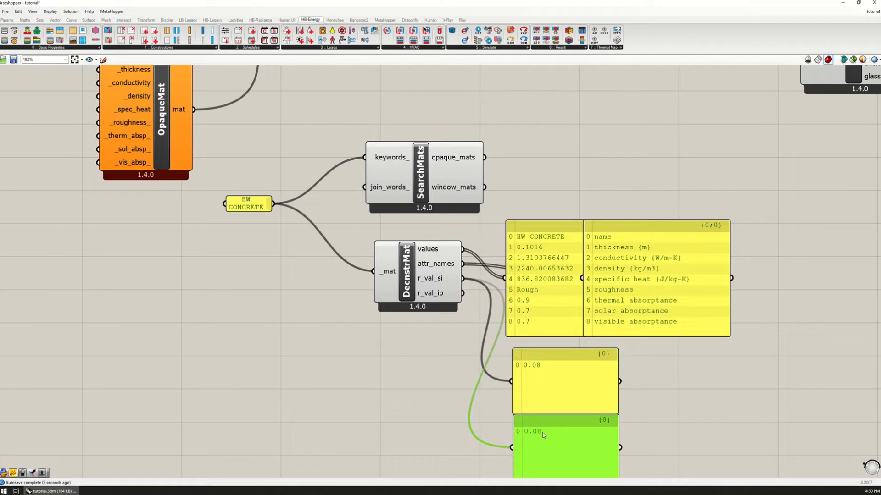
# Check the IP R-value (0.44), then delete both R-value panels.
pyautogui.moveTo(462, 294)
pyautogui.mouseDown()
pyautogui.moveTo(473, 399)
pyautogui.moveTo(511, 447)
pyautogui.mouseUp()
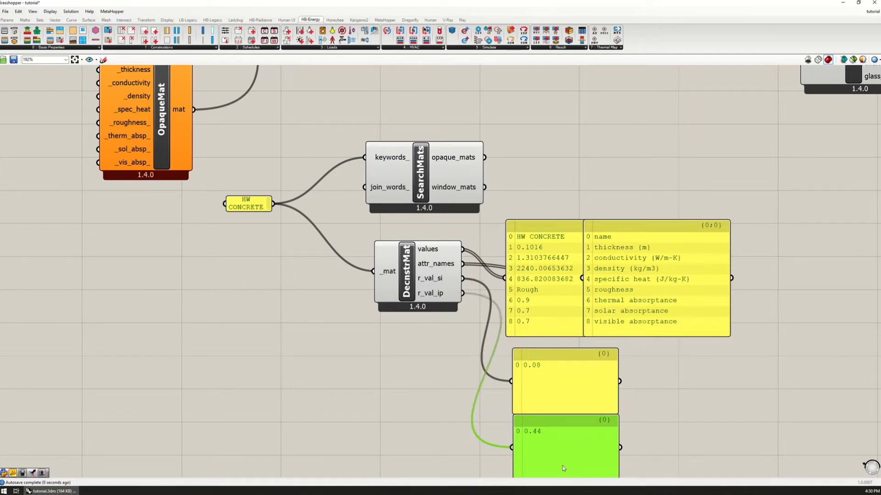
pyautogui.moveTo(644, 444); pyautogui.dragTo(606, 406)
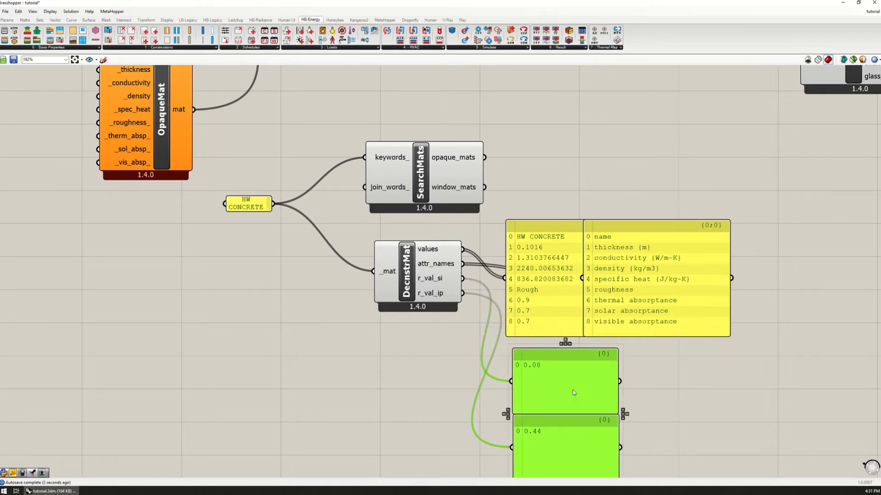
pyautogui.press('Delete')
pyautogui.scroll(-2, 624, 389)
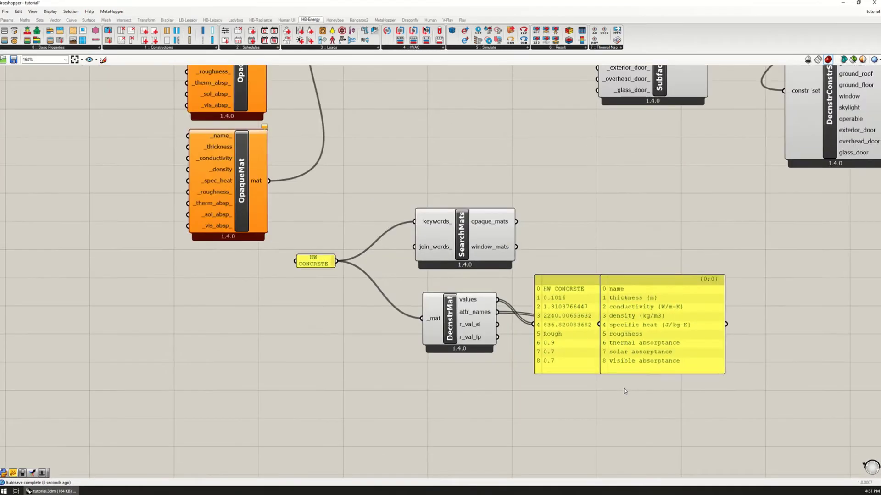
pyautogui.scroll(-2, 300, 321)
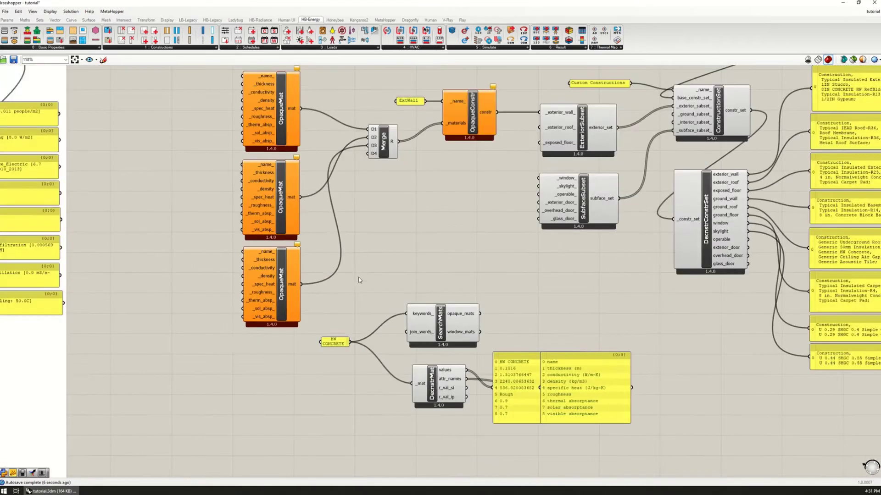
pyautogui.moveTo(529, 402); pyautogui.dragTo(529, 405)
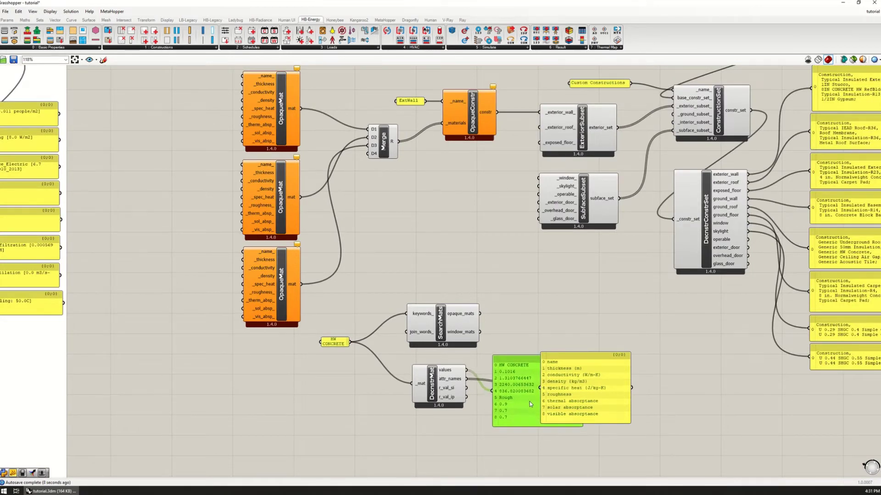
pyautogui.click(504, 313)
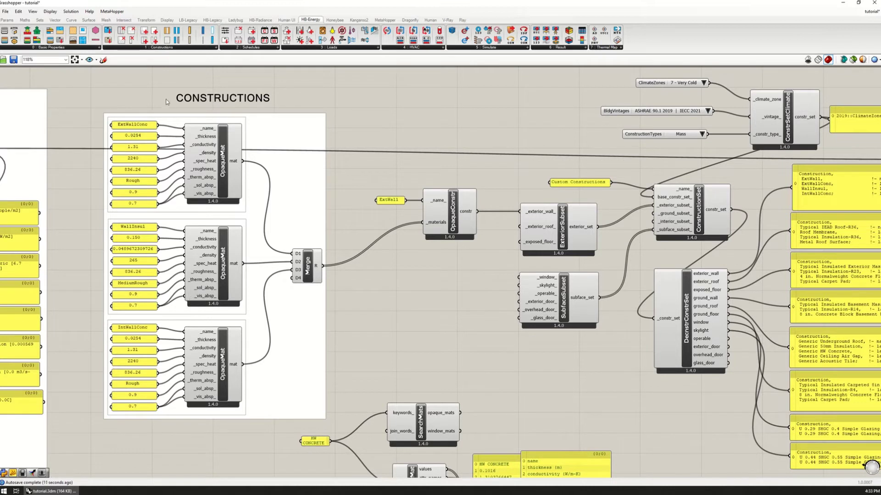
pyautogui.click(142, 126)
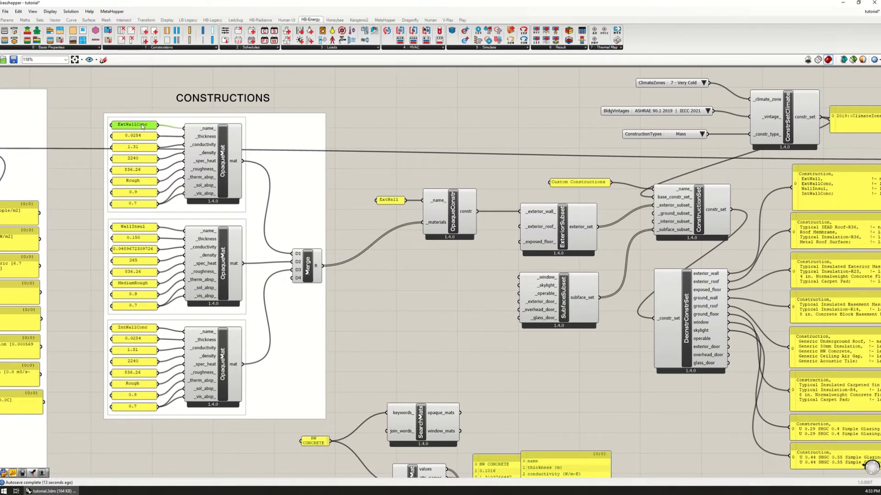
pyautogui.click(139, 231)
pyautogui.moveTo(139, 231); pyautogui.dragTo(138, 232)
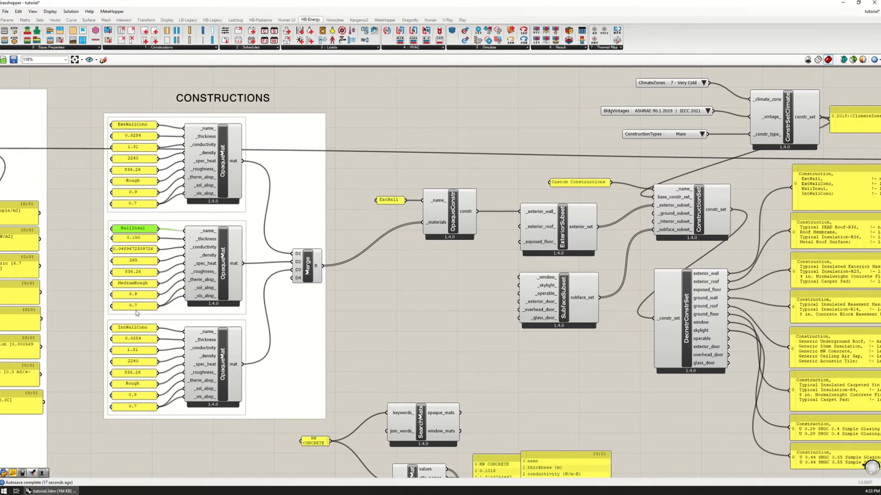
pyautogui.click(141, 330)
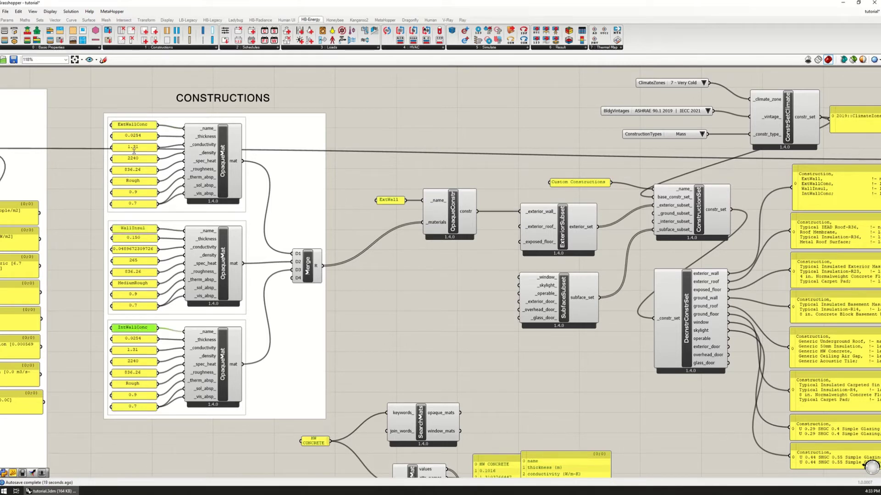
pyautogui.click(141, 239)
pyautogui.scroll(3, 142, 239)
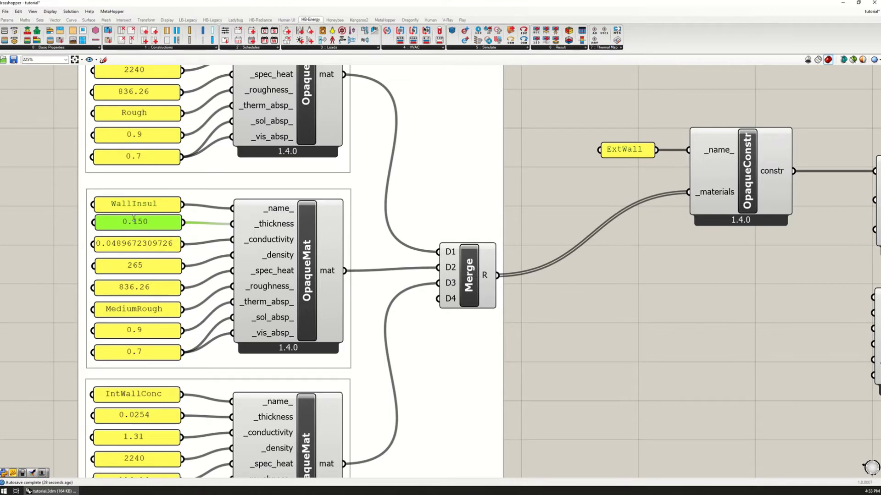
pyautogui.scroll(-3, 134, 219)
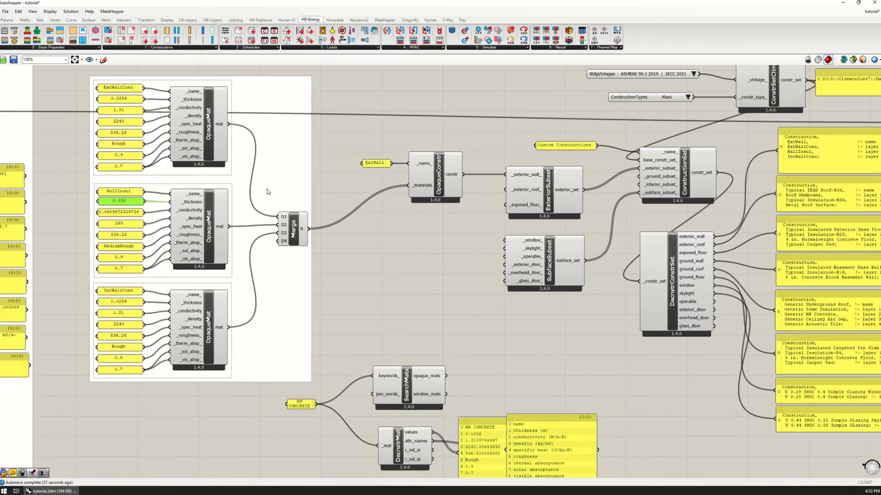
pyautogui.moveTo(303, 234); pyautogui.dragTo(300, 232)
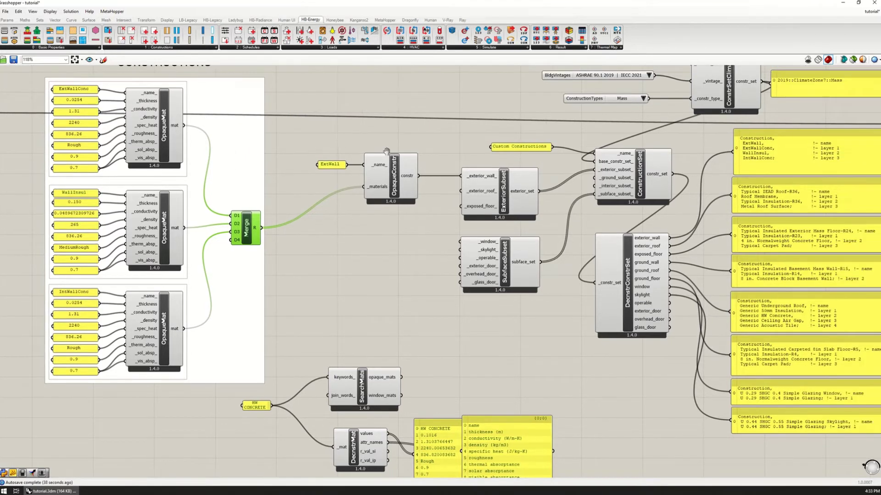
pyautogui.moveTo(499, 155); pyautogui.dragTo(307, 160, button='right')
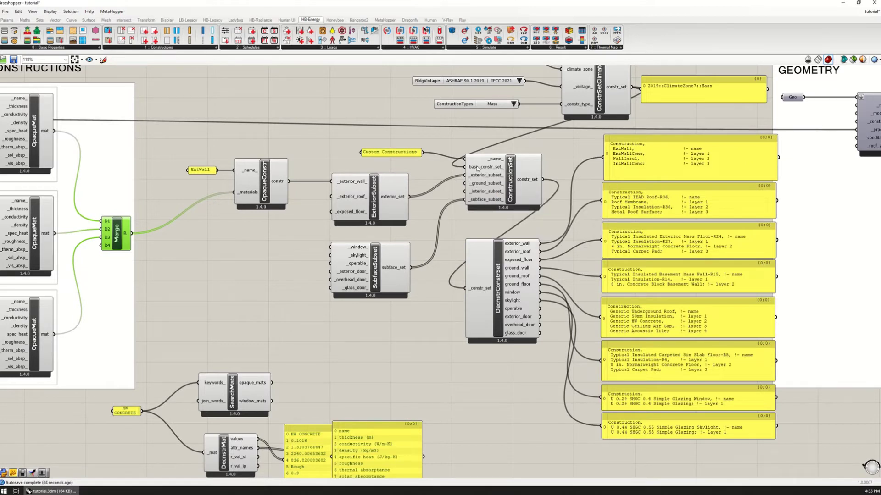
pyautogui.click(517, 293)
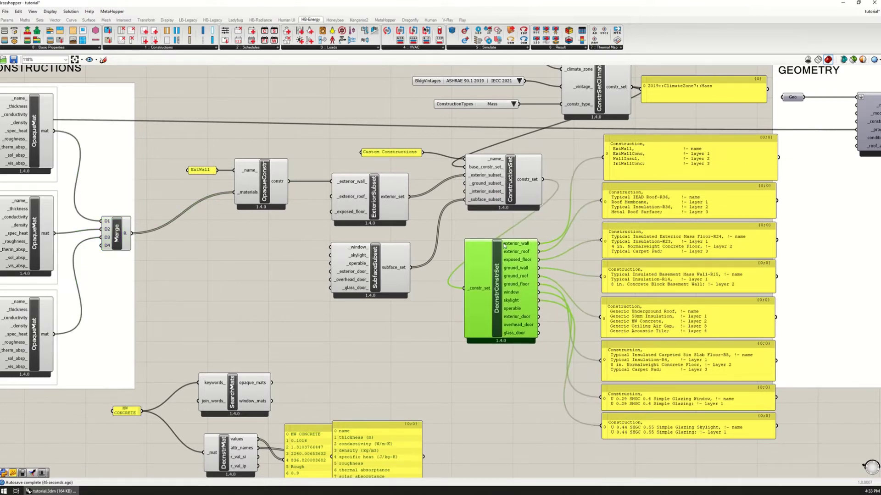
pyautogui.click(647, 171)
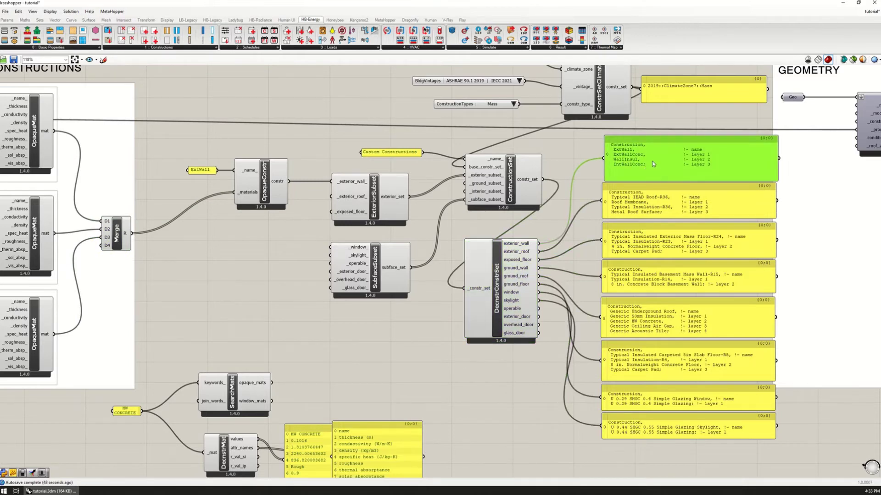
pyautogui.scroll(3, 654, 166)
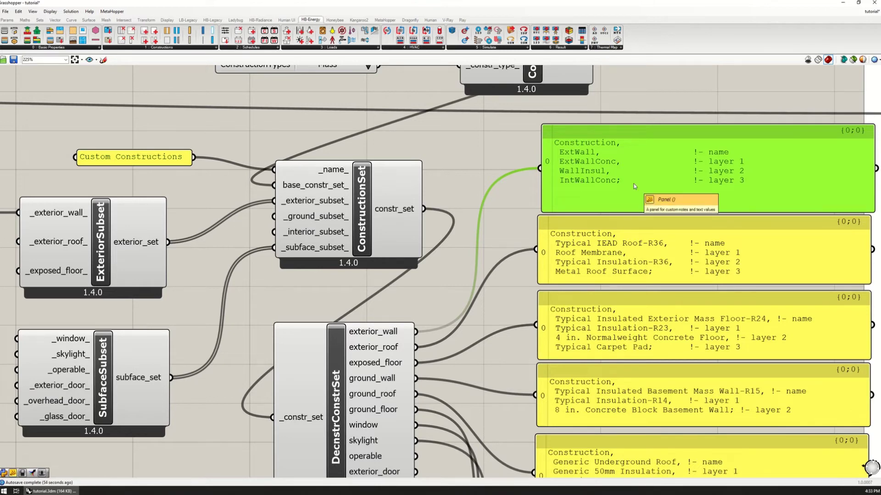
pyautogui.scroll(-5, 633, 185)
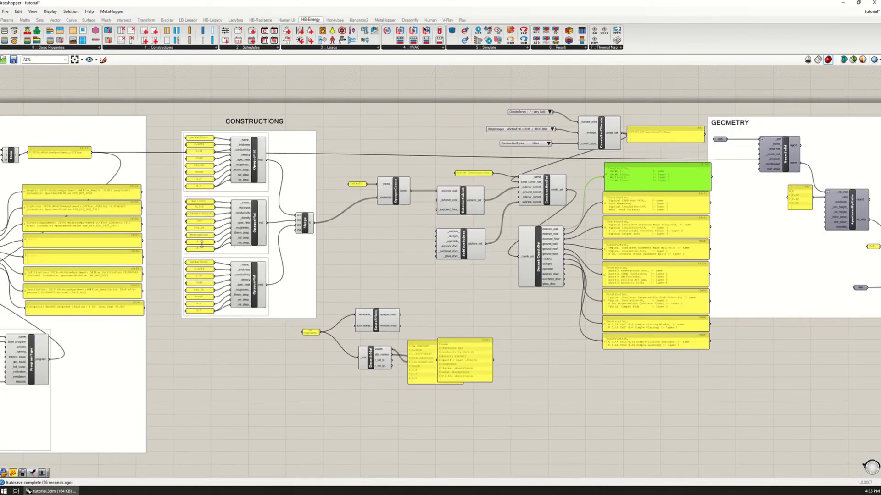
pyautogui.scroll(2, 396, 307)
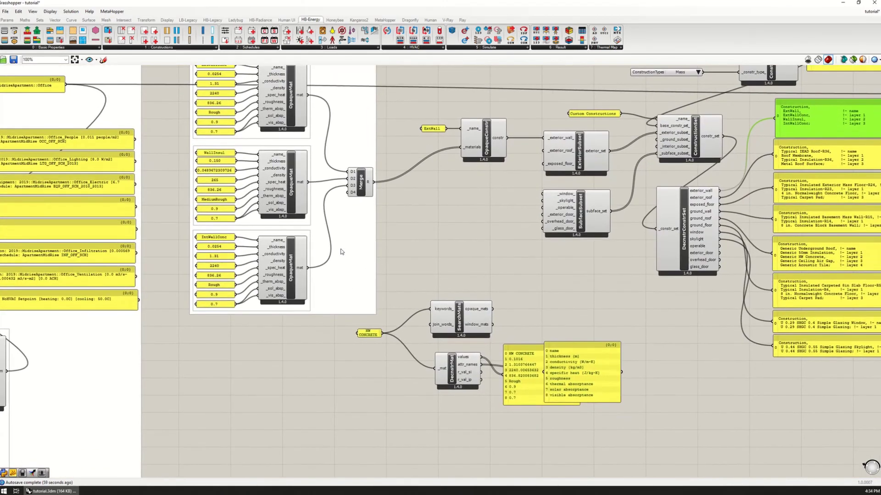
# Delete SearchMats, DecnstrMat, their panels and the HW CONCRETE keyword panel.
pyautogui.moveTo(619, 443); pyautogui.dragTo(416, 300)
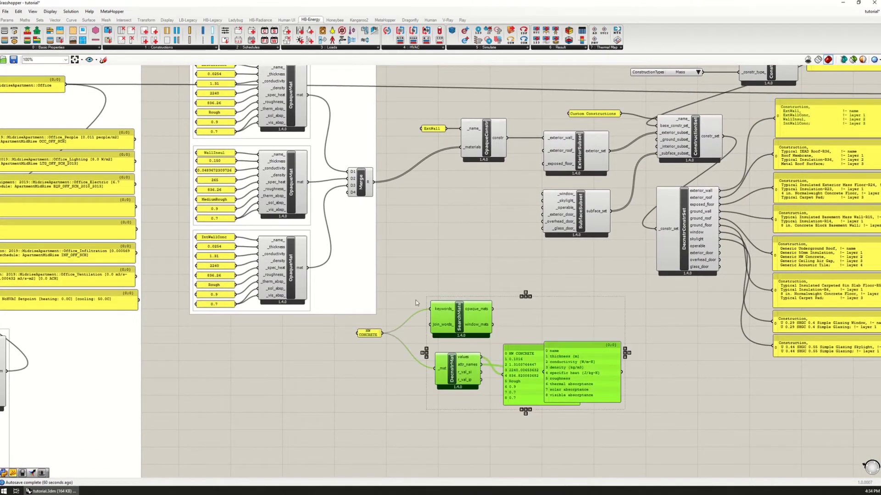
pyautogui.press('Delete')
pyautogui.click(368, 333)
pyautogui.press('Delete')
pyautogui.scroll(-1, 368, 316)
# Duplicate the CONSTRUCTIONS materials group and its OpaqueConstr below the original.
pyautogui.moveTo(208, 87); pyautogui.dragTo(396, 358)
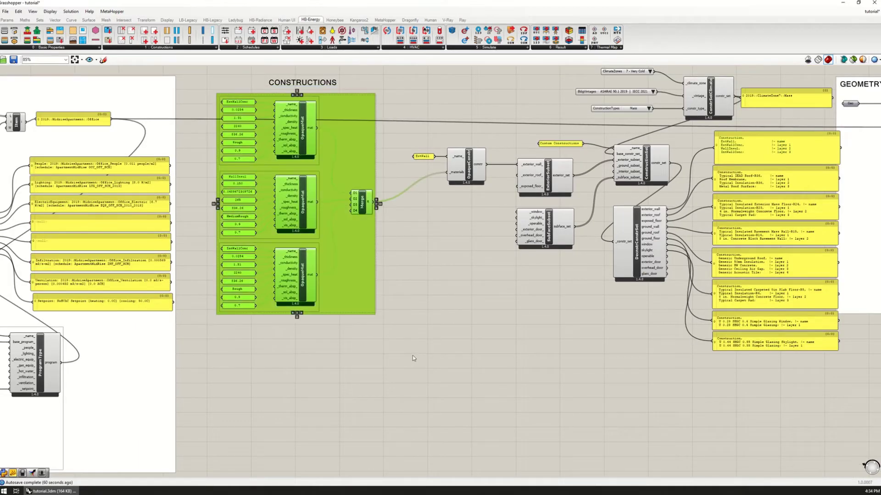
pyautogui.click(412, 354)
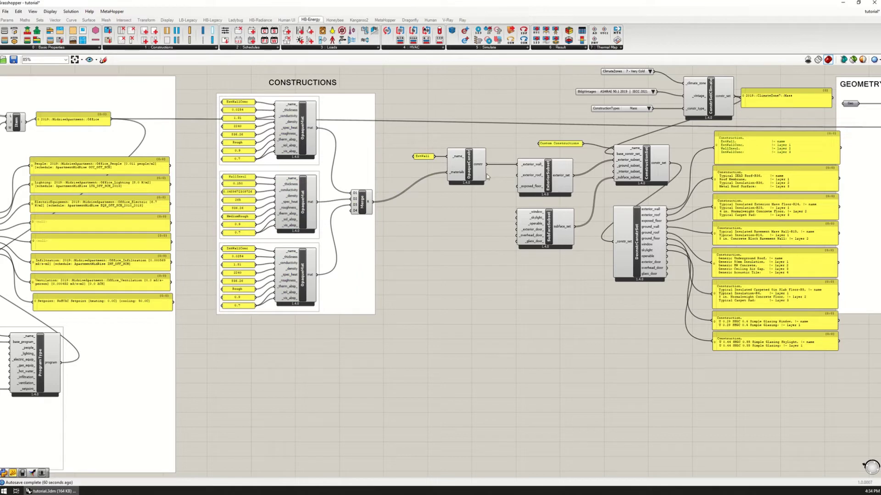
pyautogui.moveTo(209, 88); pyautogui.dragTo(505, 360)
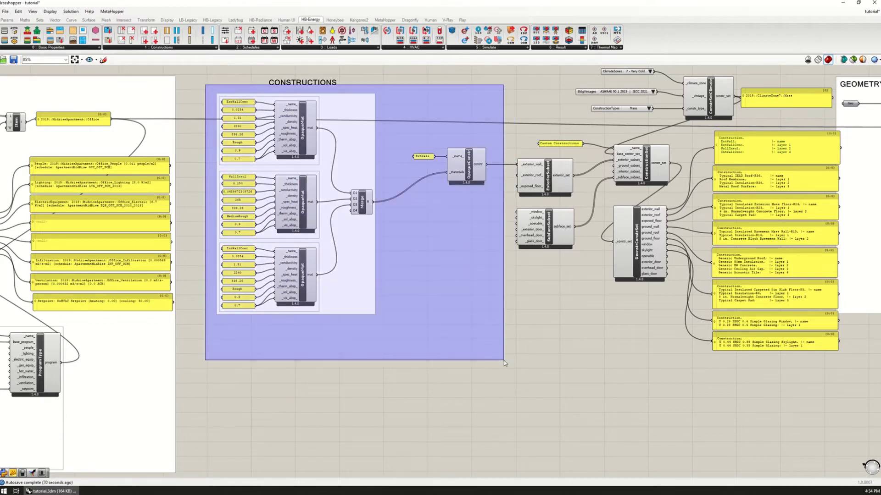
pyautogui.hotkey('ctrl', 'c')
pyautogui.hotkey('ctrl', 'v')
pyautogui.moveTo(360, 163)
pyautogui.mouseDown()
pyautogui.moveTo(361, 375)
pyautogui.moveTo(358, 360)
pyautogui.mouseUp()
pyautogui.click(446, 302)
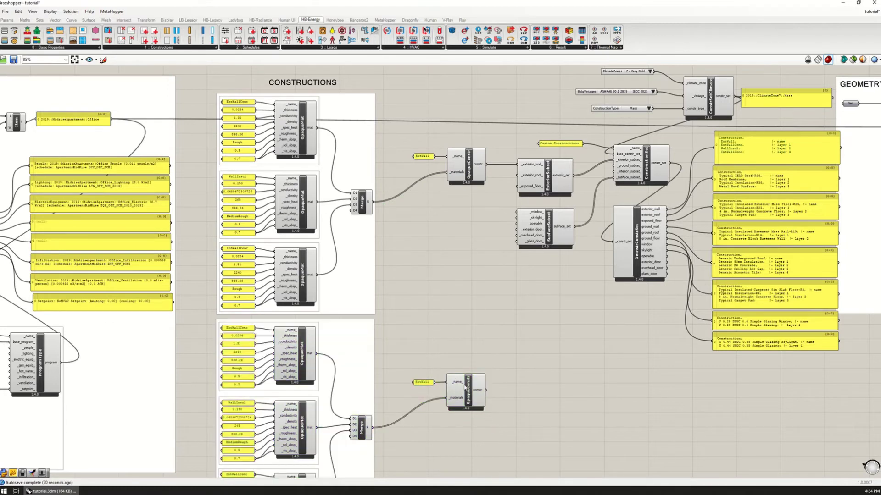
pyautogui.scroll(2, 484, 406)
pyautogui.scroll(1, 484, 406)
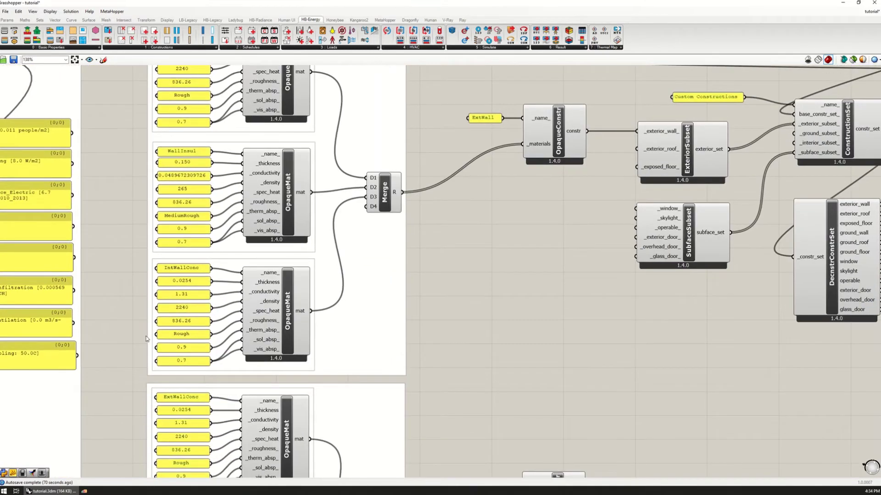
pyautogui.moveTo(272, 364)
pyautogui.mouseDown(button='right')
pyautogui.moveTo(168, 418)
pyautogui.moveTo(195, 190)
pyautogui.mouseUp(button='right')
pyautogui.doubleClick(219, 227)
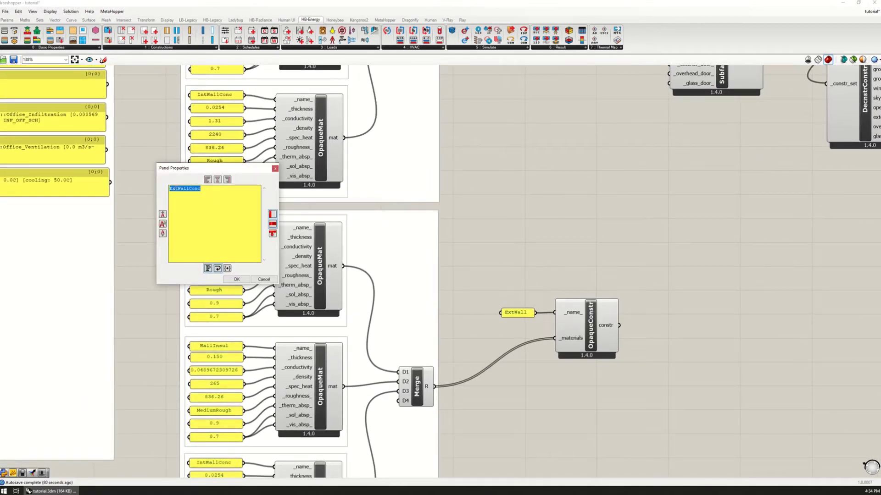
pyautogui.click(235, 279)
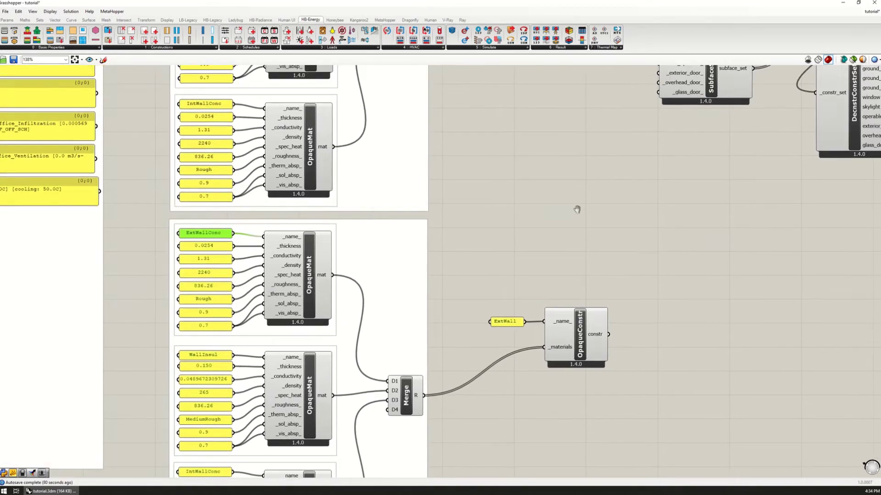
pyautogui.moveTo(498, 219); pyautogui.dragTo(548, 202, button='right')
# Wire the duplicate construction into the exterior roof input and rename it ExtRoof.
pyautogui.click(481, 202)
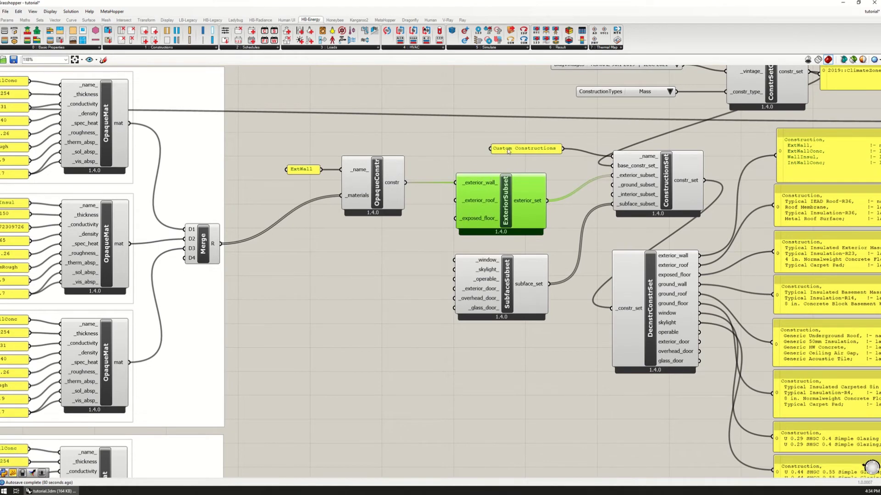
pyautogui.scroll(-2, 508, 151)
pyautogui.moveTo(531, 322); pyautogui.dragTo(534, 298)
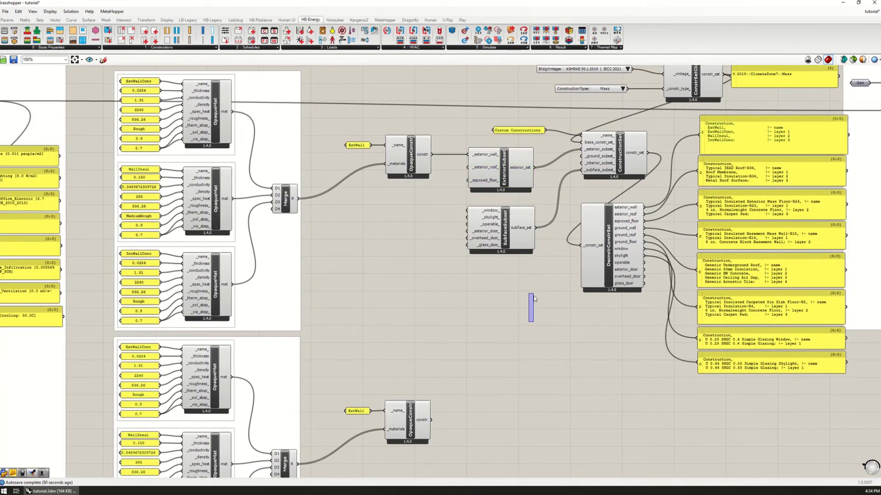
pyautogui.moveTo(431, 420); pyautogui.dragTo(477, 170)
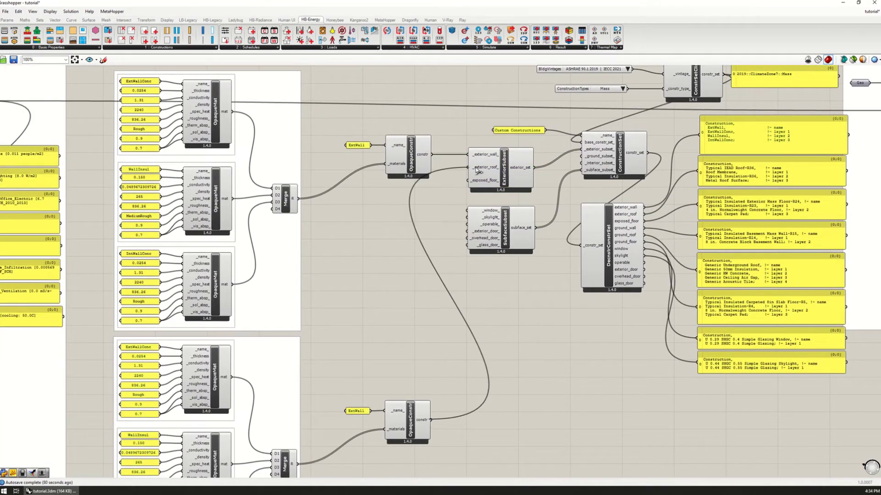
pyautogui.scroll(3, 345, 398)
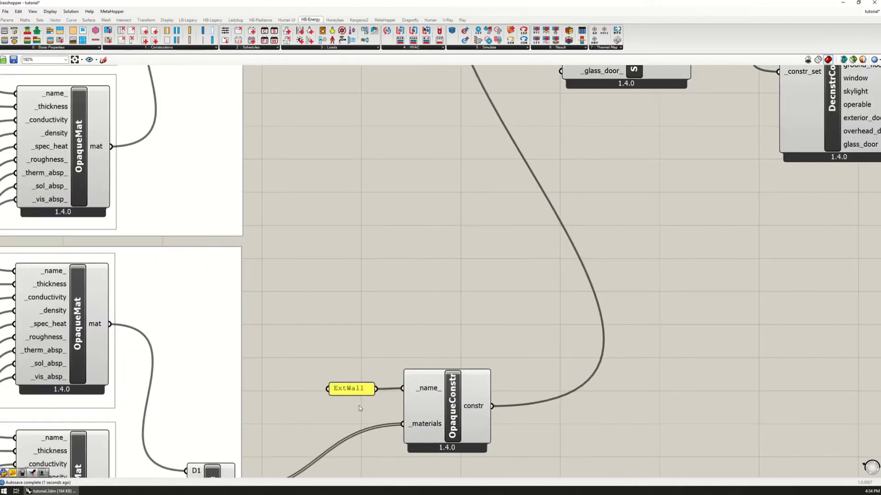
pyautogui.doubleClick(359, 388)
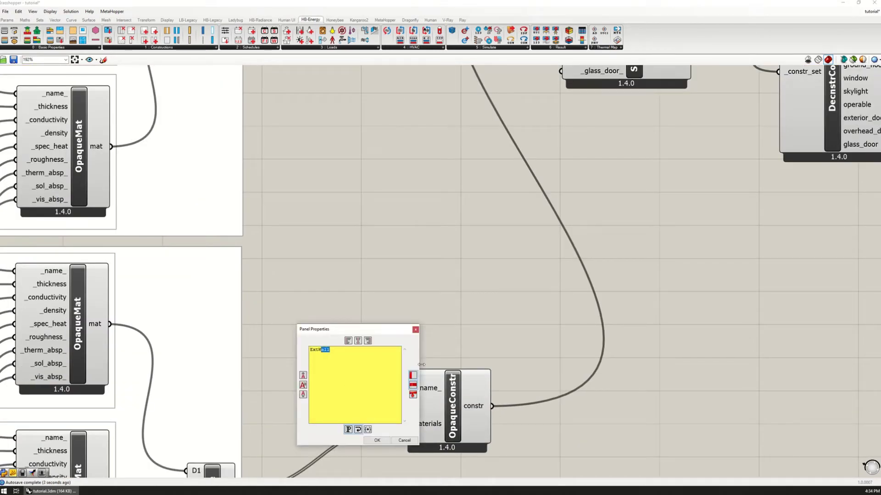
pyautogui.press('BackSpace')
pyautogui.press('BackSpace')
pyautogui.press('BackSpace')
pyautogui.write('Roof')
pyautogui.write('oof')
pyautogui.click(376, 441)
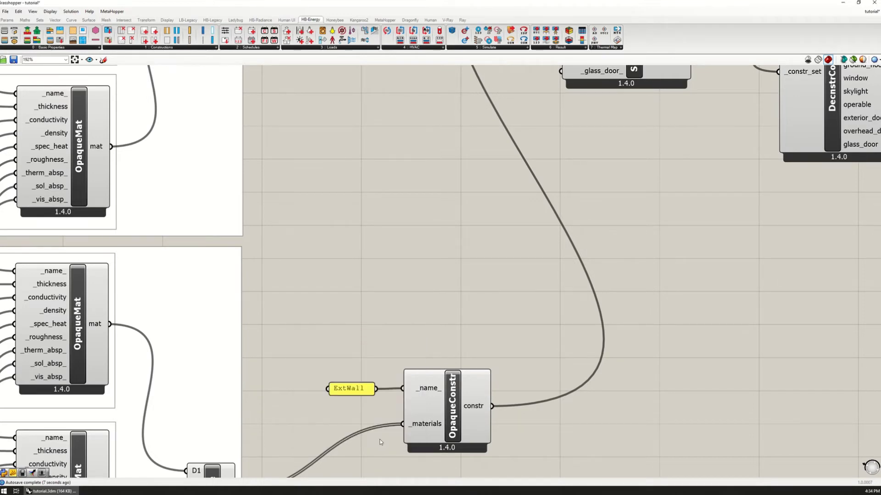
# Rename the ExtWallConc and WallInsul material layers to ExtRoofConc and RoofInsul.
pyautogui.moveTo(282, 374); pyautogui.dragTo(577, 315, button='right')
pyautogui.doubleClick(232, 209)
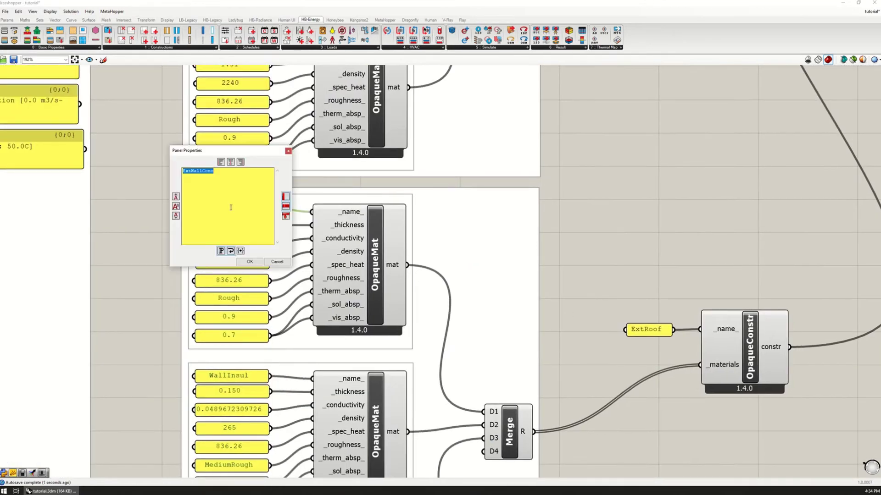
pyautogui.click(204, 170)
pyautogui.press('BackSpace')
pyautogui.press('BackSpace')
pyautogui.press('BackSpace')
pyautogui.write('Roof')
pyautogui.click(250, 262)
pyautogui.click(234, 376)
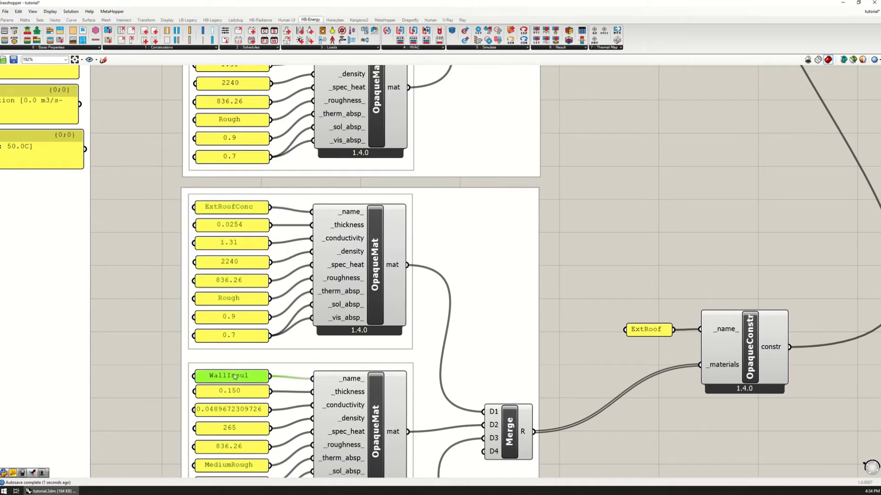
pyautogui.doubleClick(230, 376)
pyautogui.click(197, 339)
pyautogui.press('BackSpace')
pyautogui.press('BackSpace')
pyautogui.press('BackSpace')
pyautogui.write('RoofI')
pyautogui.click(253, 428)
# Rename the IntWallConc material layer to IntRoofConc.
pyautogui.moveTo(252, 428); pyautogui.dragTo(262, 292, button='right')
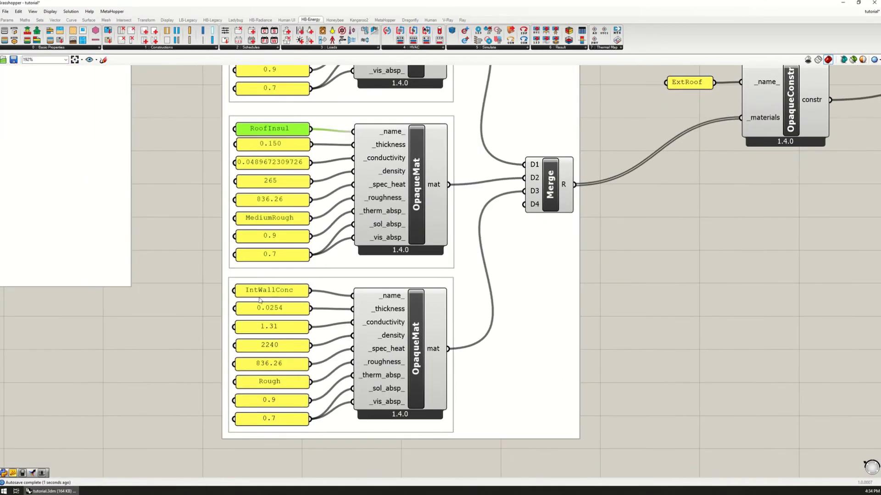
pyautogui.doubleClick(261, 293)
pyautogui.click(222, 256)
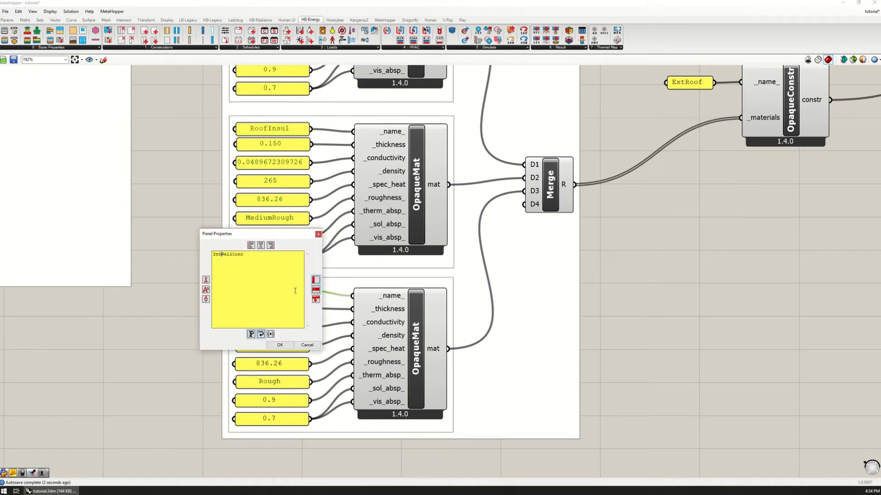
pyautogui.write('Roof')
pyautogui.press('Delete')
pyautogui.press('Delete')
pyautogui.press('Delete')
pyautogui.press('Delete')
pyautogui.click(279, 345)
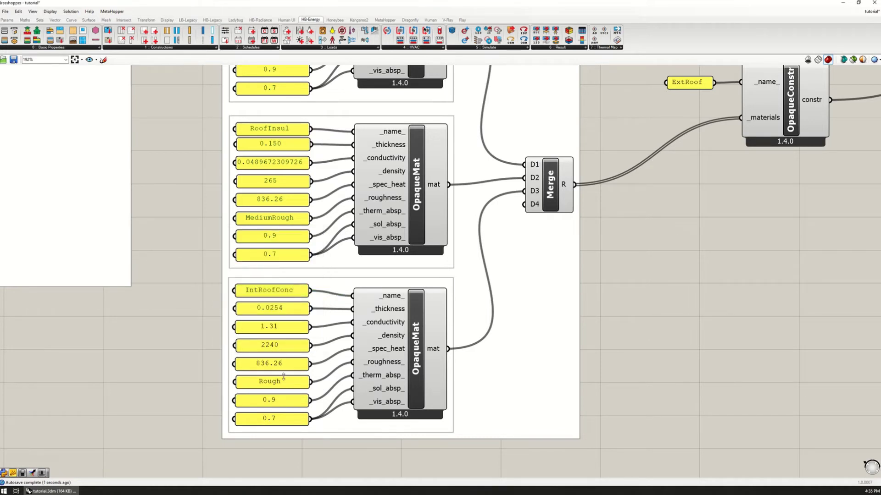
# Change the IntRoofConc thickness panel value from 0.0254 to 0.0125.
pyautogui.moveTo(315, 316); pyautogui.dragTo(285, 337, button='right')
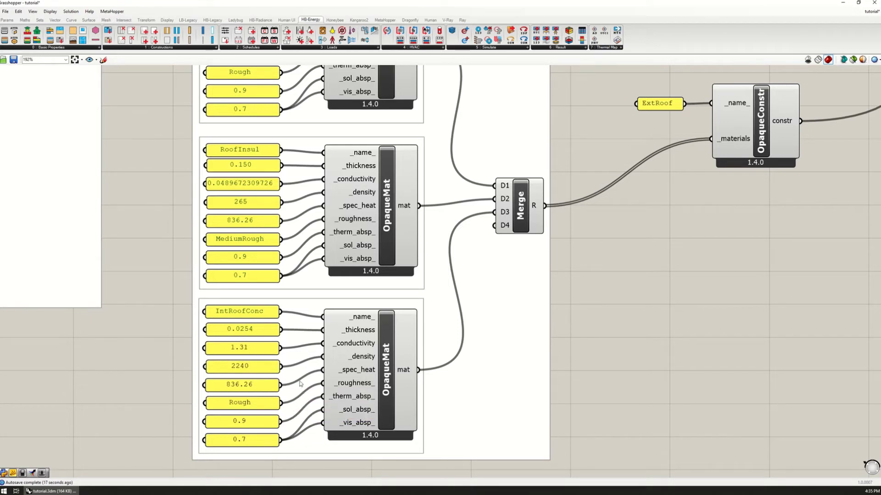
pyautogui.click(251, 331)
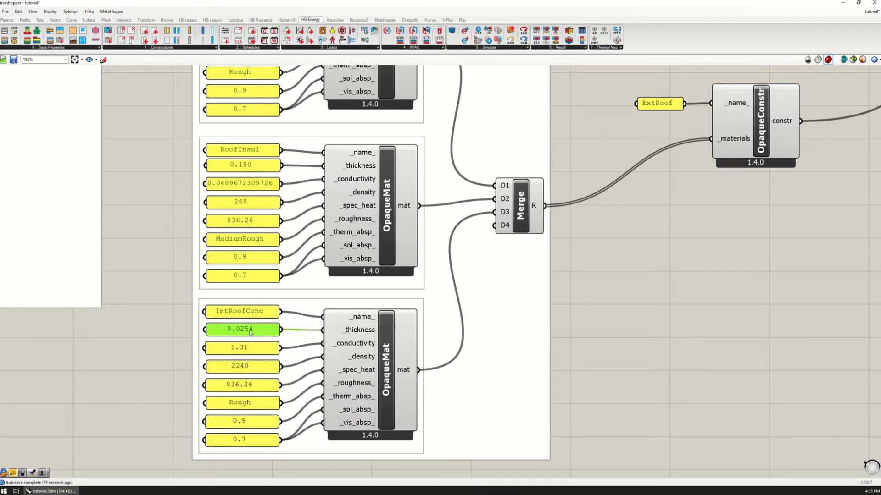
pyautogui.moveTo(251, 333); pyautogui.dragTo(252, 330)
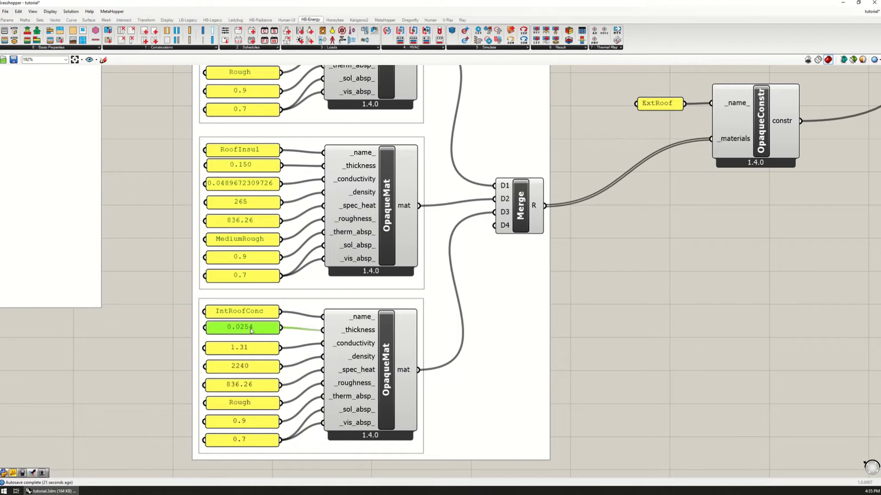
pyautogui.moveTo(252, 331); pyautogui.dragTo(251, 333)
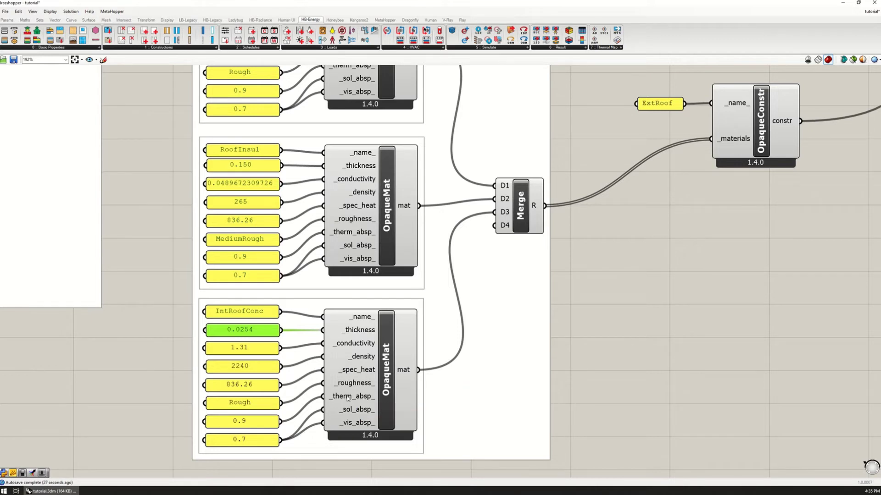
pyautogui.doubleClick(251, 331)
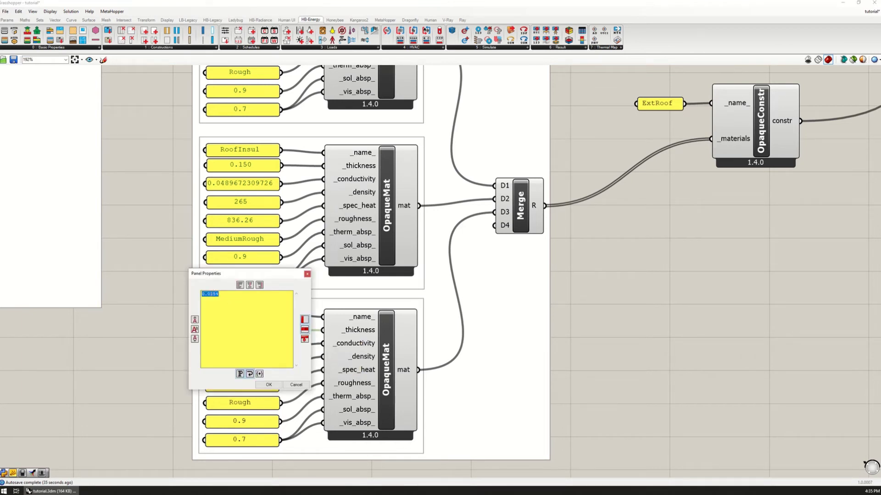
pyautogui.write('0.0125')
pyautogui.click(269, 384)
pyautogui.scroll(-1, 262, 357)
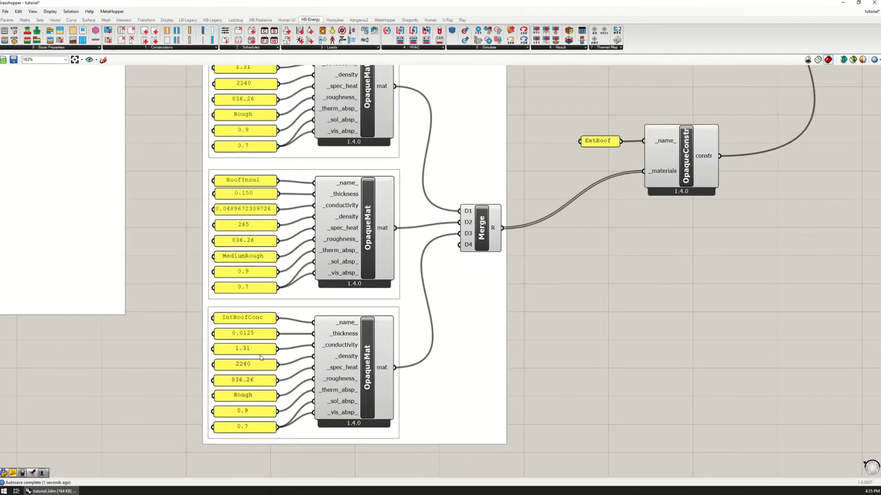
pyautogui.scroll(-2, 262, 357)
pyautogui.scroll(-2, 413, 254)
# Move the SubfaceSubset component down below the roof construction materials.
pyautogui.moveTo(389, 260); pyautogui.dragTo(387, 345, button='right')
pyautogui.scroll(2, 416, 213)
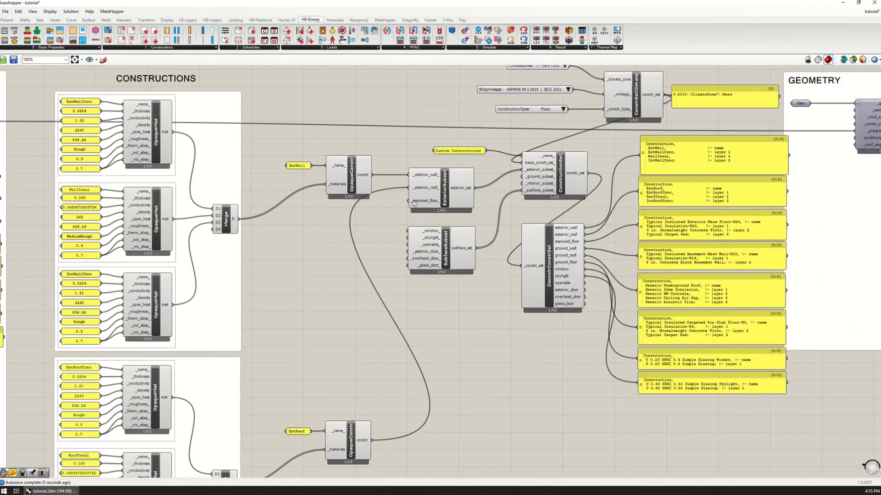
pyautogui.moveTo(454, 272)
pyautogui.mouseDown(button='right')
pyautogui.moveTo(310, 289)
pyautogui.moveTo(426, 282)
pyautogui.mouseUp(button='right')
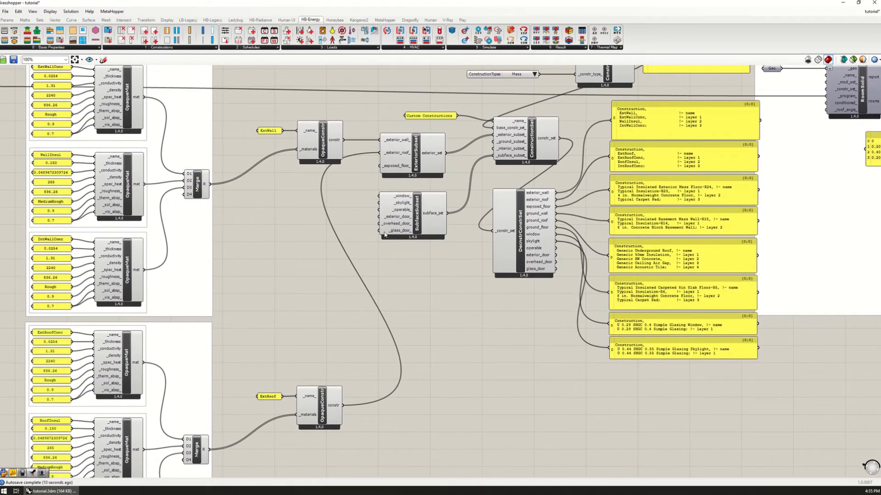
pyautogui.moveTo(407, 270); pyautogui.dragTo(402, 221, button='right')
pyautogui.moveTo(402, 221); pyautogui.dragTo(411, 271)
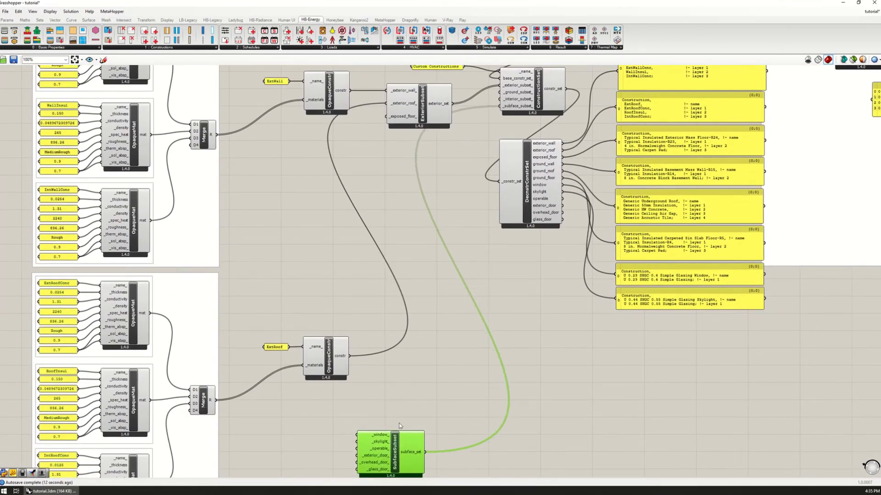
pyautogui.scroll(-4, 406, 413)
pyautogui.moveTo(411, 271)
pyautogui.mouseDown(button='right')
pyautogui.moveTo(345, 313)
pyautogui.moveTo(463, 343)
pyautogui.mouseUp(button='right')
pyautogui.scroll(4, 324, 266)
pyautogui.click(410, 236)
pyautogui.moveTo(411, 235)
pyautogui.mouseDown(button='right')
pyautogui.moveTo(369, 316)
pyautogui.moveTo(407, 293)
pyautogui.mouseUp(button='right')
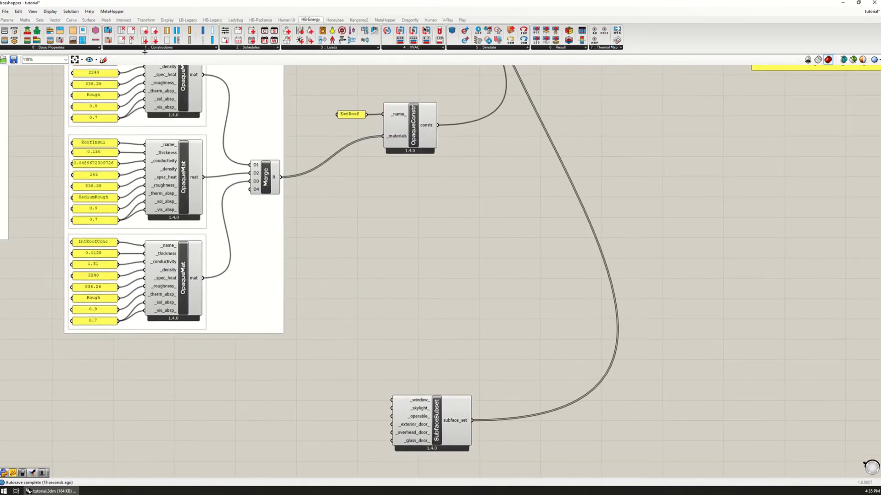
# Add an HB Apply Window Construction component, then delete it.
pyautogui.click(155, 49)
pyautogui.moveTo(242, 106)
pyautogui.mouseDown()
pyautogui.moveTo(336, 332)
pyautogui.moveTo(316, 437)
pyautogui.moveTo(320, 422)
pyautogui.mouseUp()
pyautogui.press('Delete')
# Add WindowConstr and WindowMat components, with the window material feeding the construction.
pyautogui.click(206, 49)
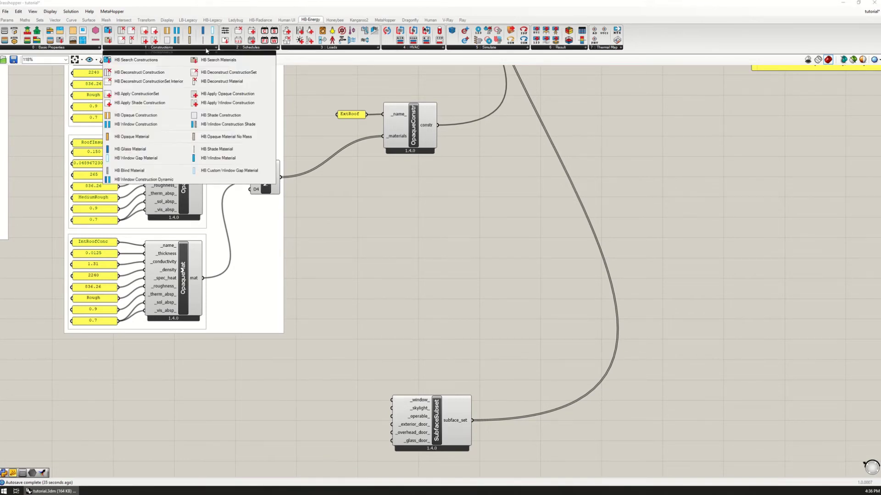
pyautogui.moveTo(135, 125)
pyautogui.mouseDown()
pyautogui.moveTo(312, 398)
pyautogui.moveTo(392, 401)
pyautogui.mouseUp()
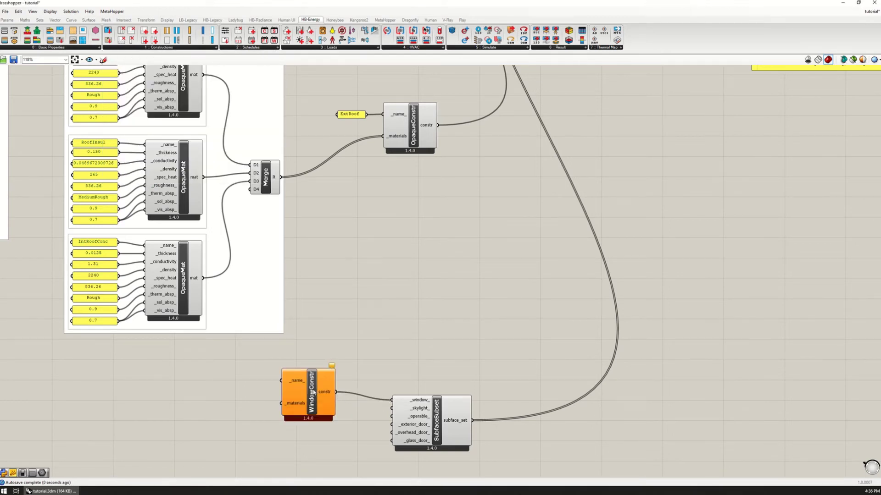
pyautogui.moveTo(312, 392); pyautogui.dragTo(340, 401)
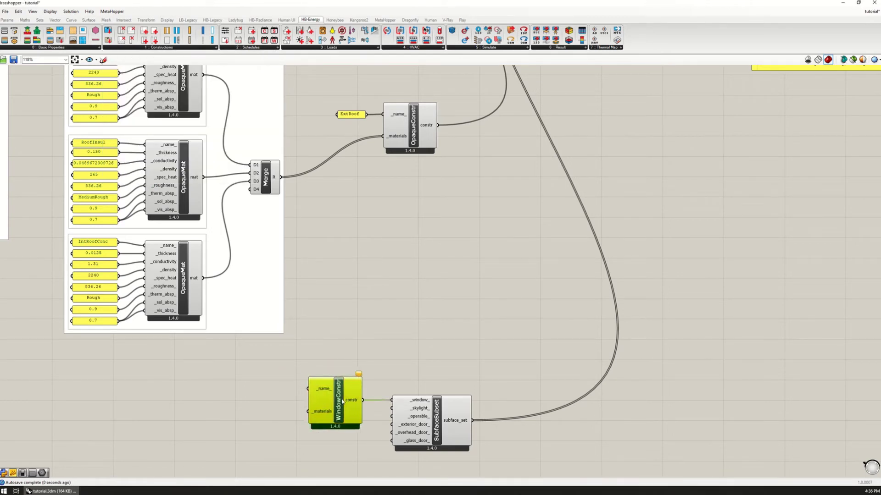
pyautogui.click(172, 48)
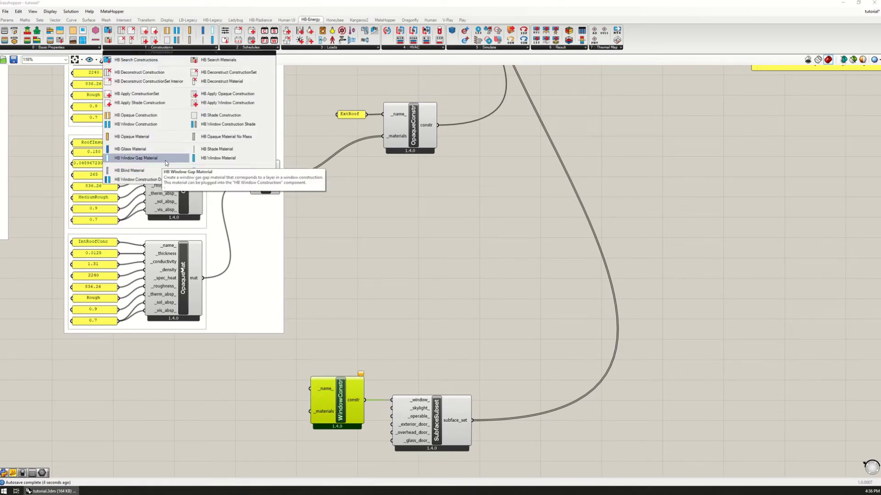
pyautogui.click(218, 159)
pyautogui.click(222, 413)
pyautogui.moveTo(231, 412)
pyautogui.mouseDown()
pyautogui.moveTo(245, 399)
pyautogui.moveTo(310, 412)
pyautogui.mouseUp()
pyautogui.moveTo(242, 395)
pyautogui.mouseDown()
pyautogui.moveTo(250, 420)
pyautogui.moveTo(256, 414)
pyautogui.mouseUp()
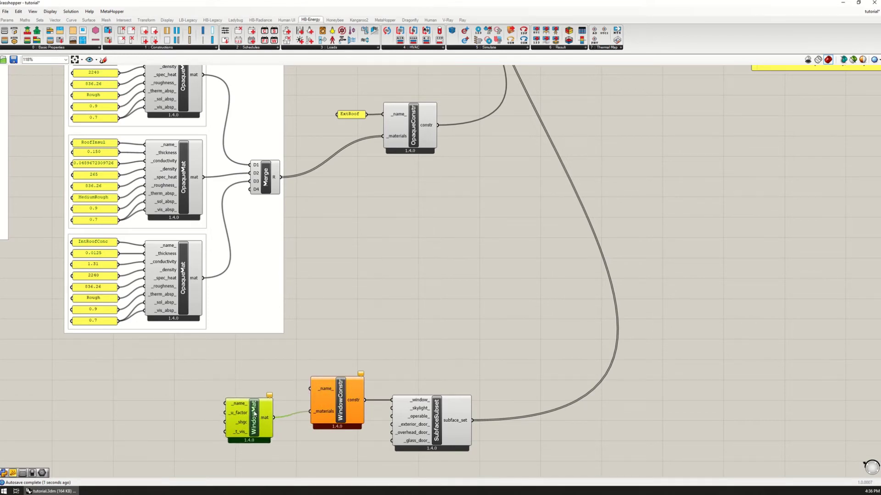
# Add an IGU text panel wired to the window construction's name input.
pyautogui.doubleClick(155, 404)
pyautogui.write('panel')
pyautogui.press('Return')
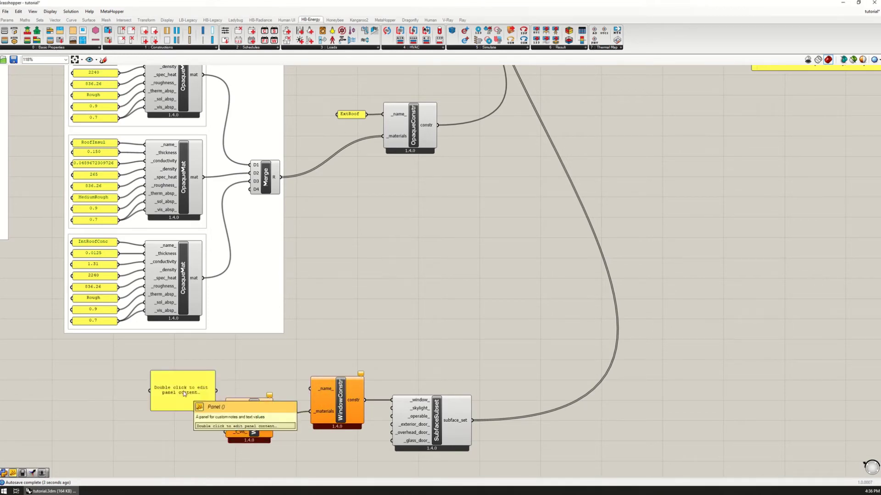
pyautogui.doubleClick(183, 392)
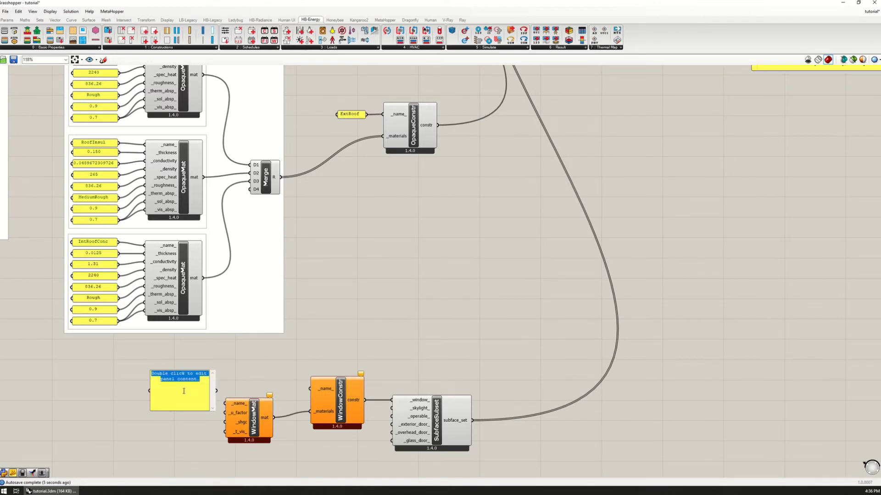
pyautogui.write('IGU')
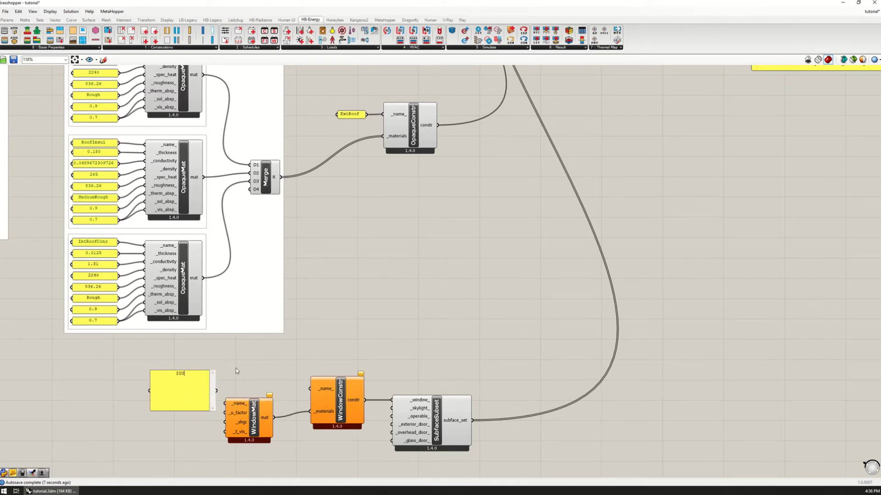
pyautogui.click(237, 372)
pyautogui.moveTo(216, 390); pyautogui.dragTo(311, 389)
pyautogui.moveTo(150, 411)
pyautogui.mouseDown()
pyautogui.moveTo(191, 379)
pyautogui.moveTo(272, 381)
pyautogui.mouseUp()
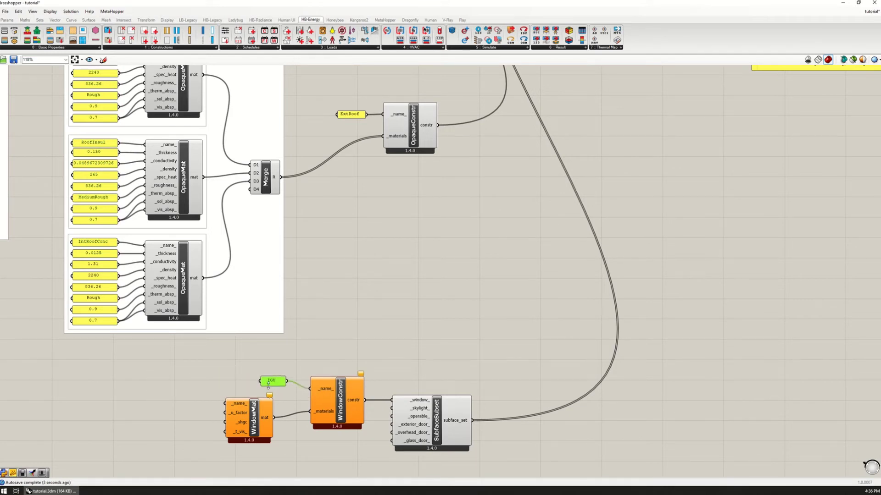
# Duplicate the IGU panel as a widened CustomGlass name panel for the window material.
pyautogui.hotkey('ctrl', 'c')
pyautogui.hotkey('ctrl', 'v')
pyautogui.doubleClick(168, 394)
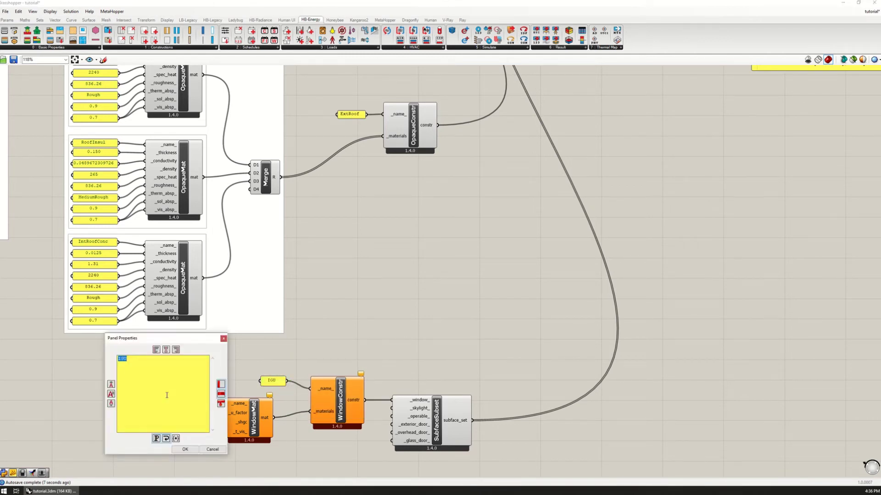
pyautogui.write('CustomGlass')
pyautogui.click(184, 450)
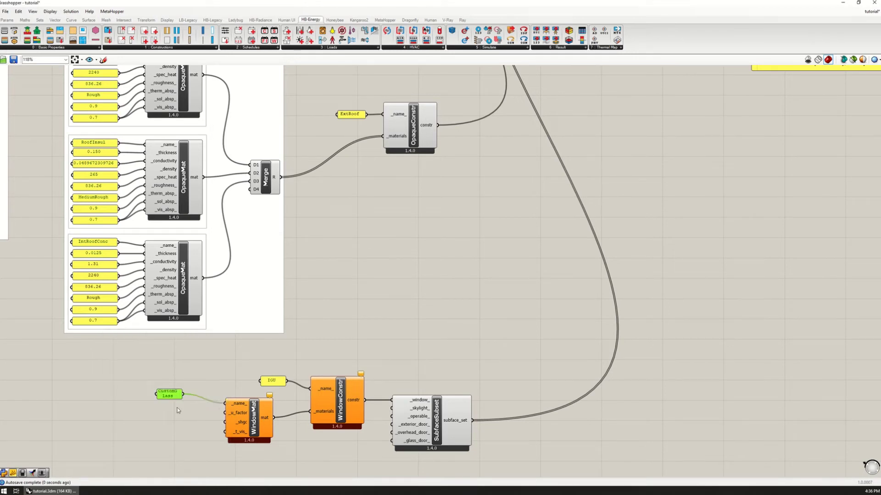
pyautogui.moveTo(155, 396)
pyautogui.mouseDown()
pyautogui.moveTo(142, 394)
pyautogui.moveTo(164, 388)
pyautogui.mouseUp()
pyautogui.scroll(2, 255, 406)
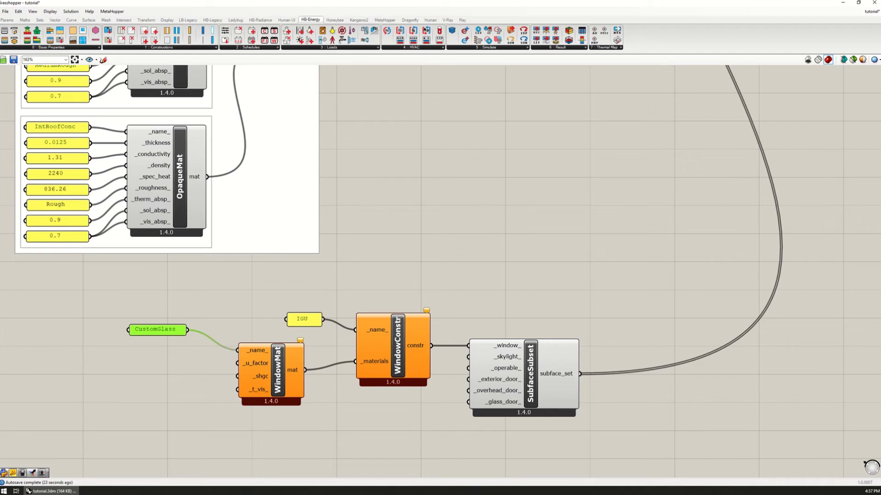
# Add a 1.3 value panel wired to WindowMat's U-factor input.
pyautogui.click(129, 383)
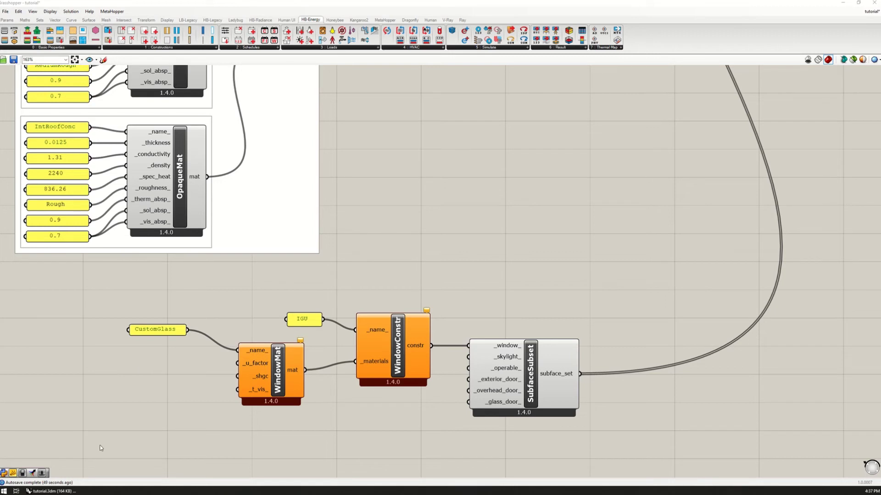
pyautogui.doubleClick(115, 394)
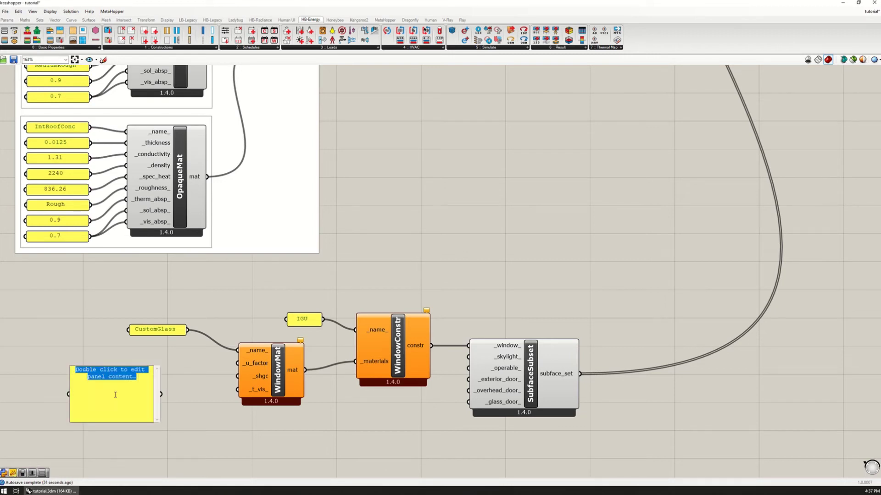
pyautogui.write('1.3')
pyautogui.click(210, 456)
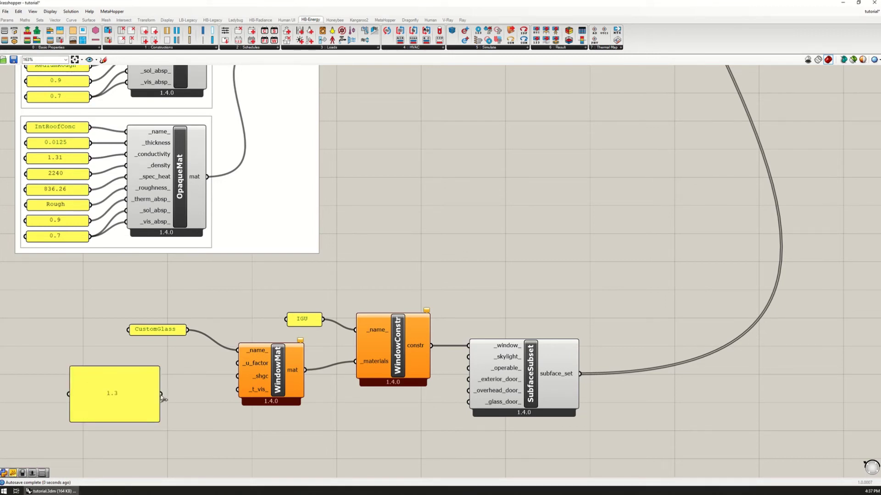
pyautogui.moveTo(161, 395); pyautogui.dragTo(238, 363)
pyautogui.moveTo(70, 420)
pyautogui.mouseDown()
pyautogui.moveTo(131, 372)
pyautogui.moveTo(174, 364)
pyautogui.moveTo(160, 381)
pyautogui.mouseUp()
# Add 0.3 and 0.6 panels wired to the SHGC and visible transmittance inputs.
pyautogui.doubleClick(153, 383)
pyautogui.write('0.3')
pyautogui.click(171, 436)
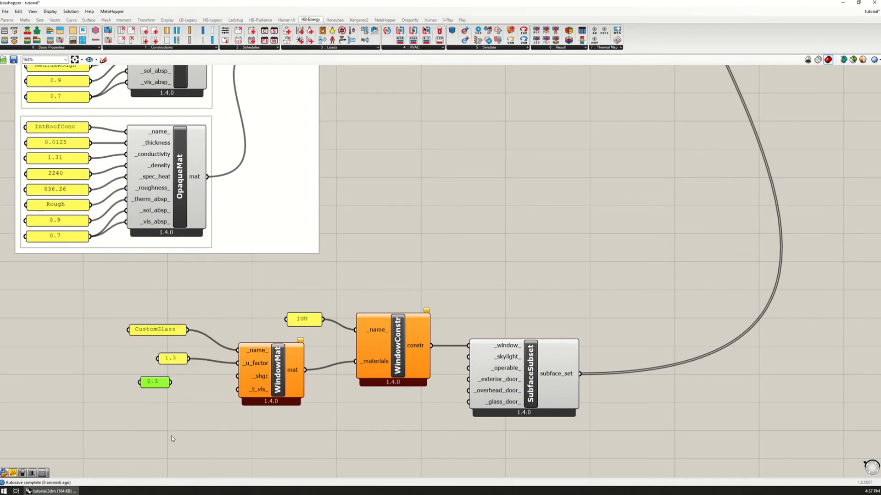
pyautogui.moveTo(171, 382); pyautogui.dragTo(237, 376)
pyautogui.moveTo(161, 385); pyautogui.dragTo(181, 387)
pyautogui.doubleClick(173, 398)
pyautogui.write('0.4')
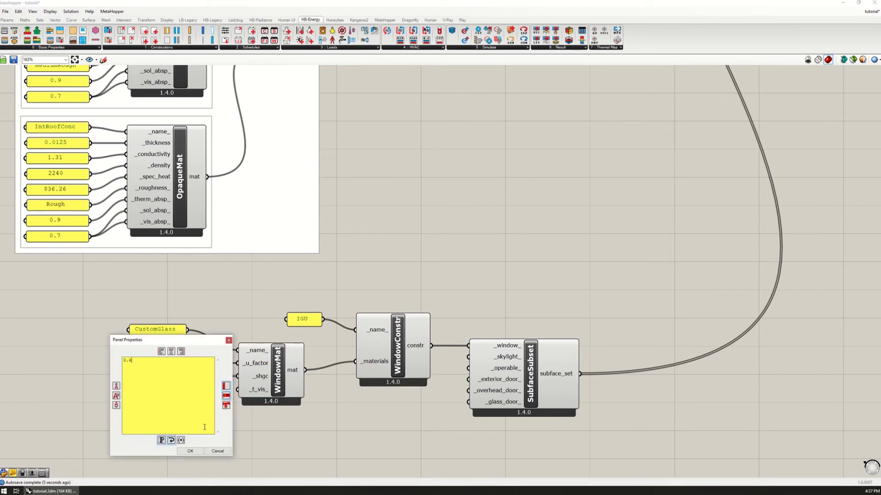
pyautogui.click(190, 451)
pyautogui.moveTo(186, 397); pyautogui.dragTo(239, 391)
# Line up the CustomGlass and value panels, and shift the IGU name panel left.
pyautogui.moveTo(207, 422); pyautogui.dragTo(111, 310)
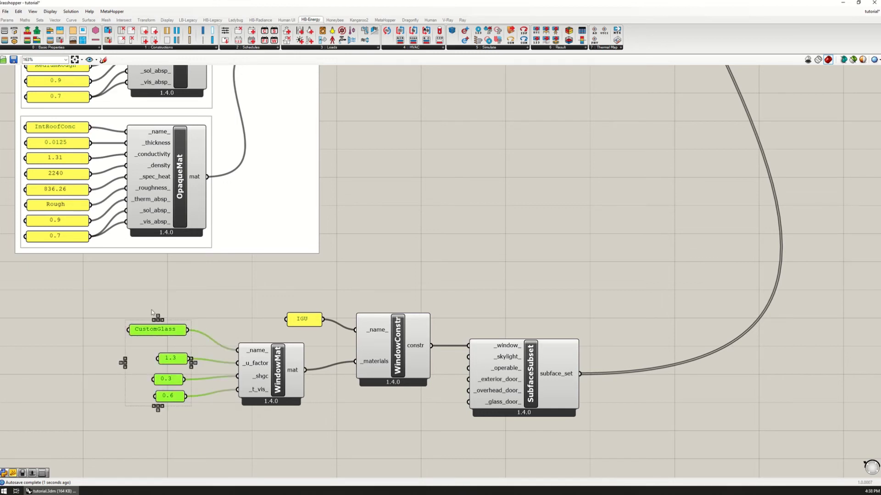
pyautogui.click(157, 315)
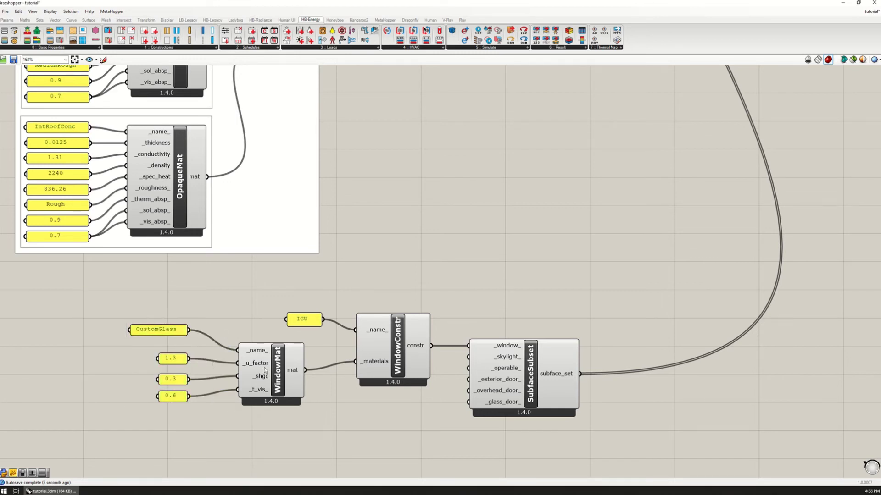
pyautogui.moveTo(171, 333); pyautogui.dragTo(172, 341)
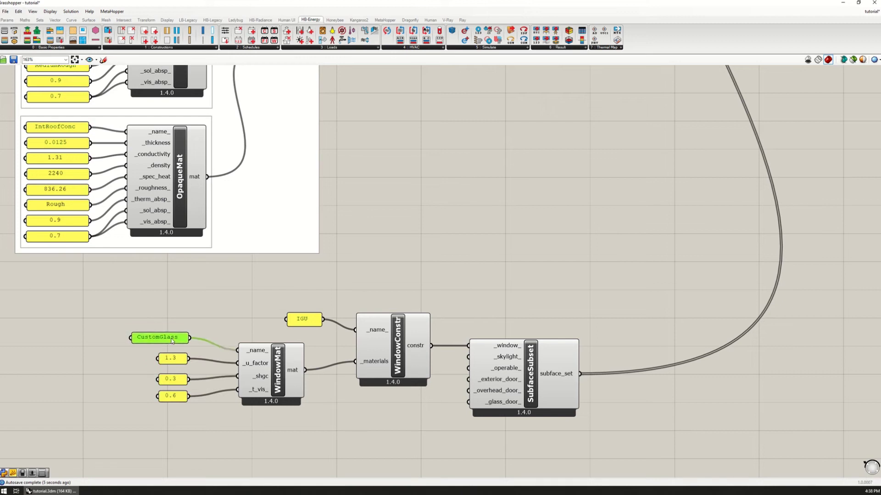
pyautogui.click(343, 436)
pyautogui.moveTo(310, 321); pyautogui.dragTo(299, 319)
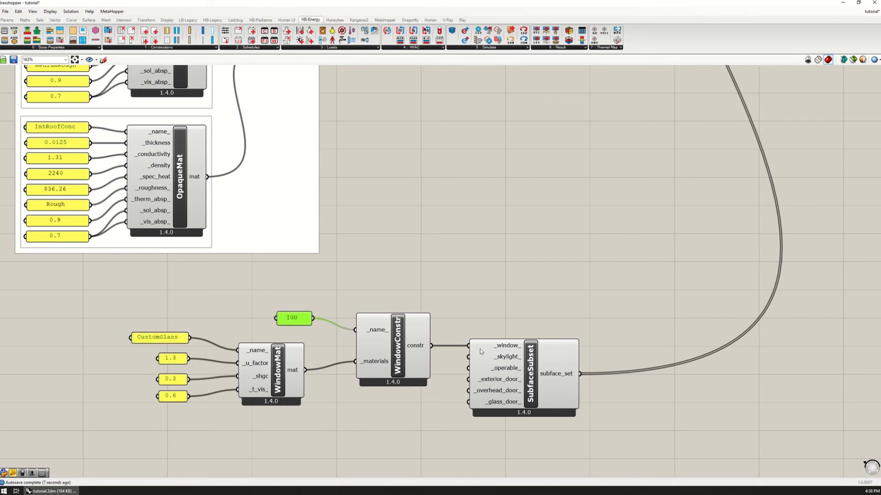
pyautogui.scroll(-1, 556, 376)
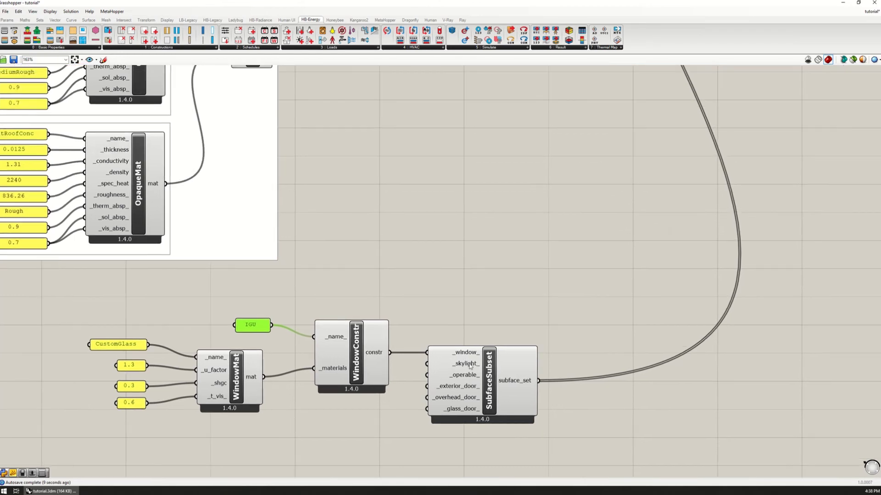
pyautogui.scroll(-1, 523, 378)
pyautogui.scroll(-1, 442, 385)
# Check that the window construction readout shows IGU with one CustomGlass layer, then open the construction components list.
pyautogui.moveTo(442, 385); pyautogui.dragTo(447, 469, button='right')
pyautogui.scroll(2, 483, 232)
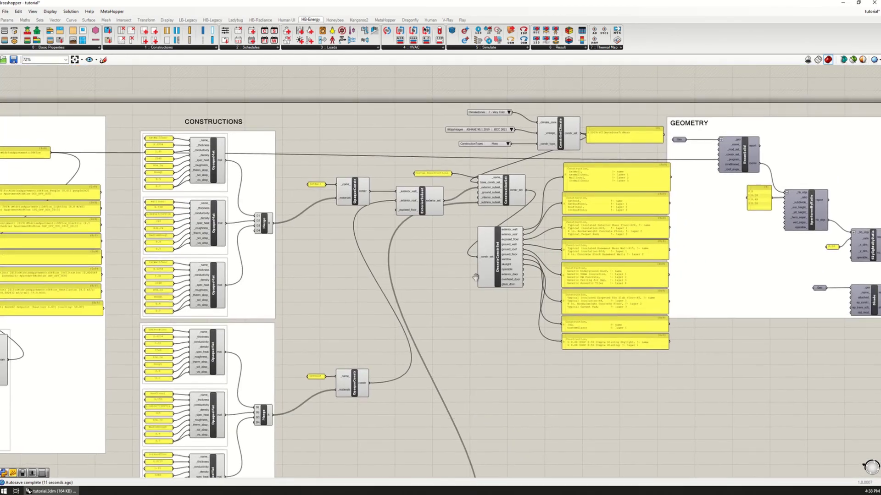
pyautogui.scroll(1, 484, 231)
pyautogui.scroll(1, 484, 232)
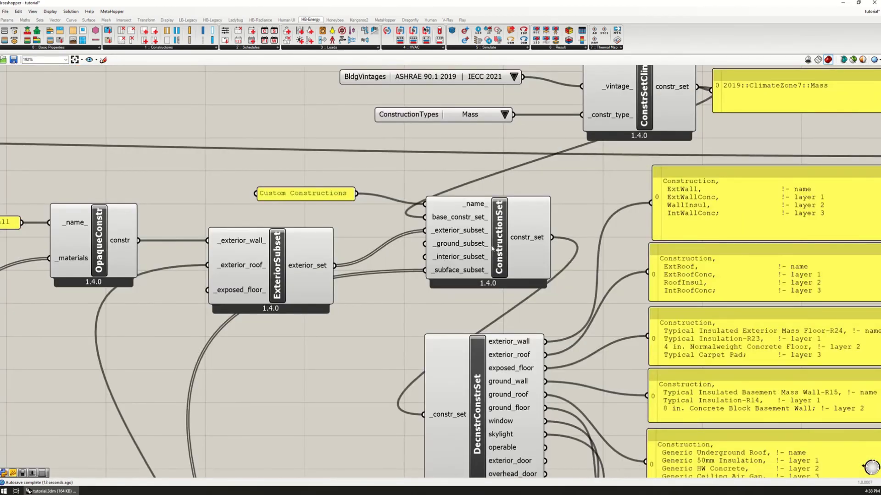
pyautogui.click(460, 261)
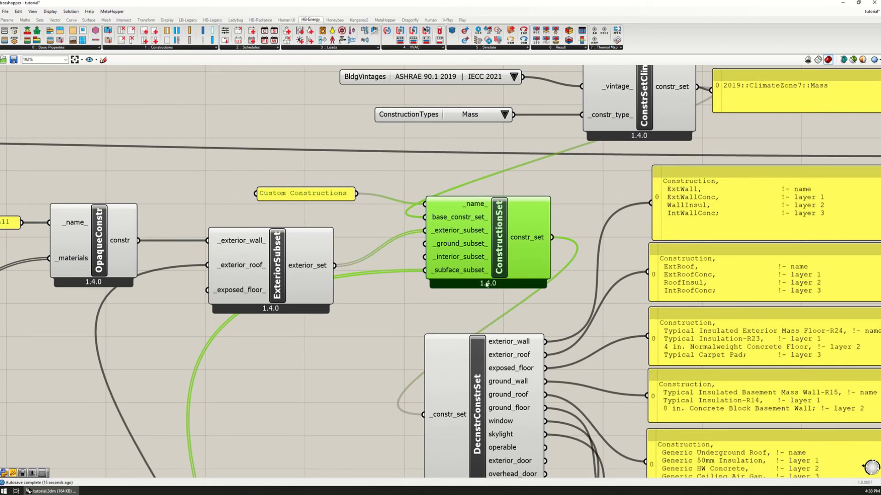
pyautogui.scroll(-2, 393, 293)
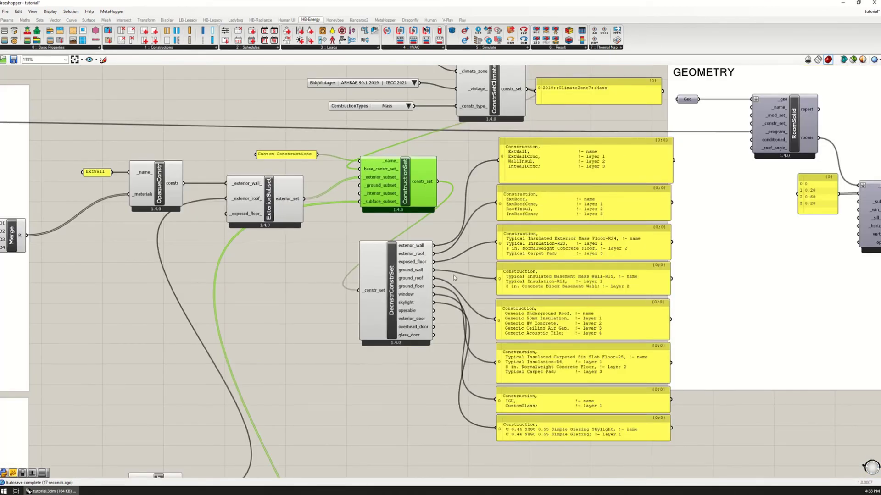
pyautogui.click(537, 407)
pyautogui.scroll(3, 536, 407)
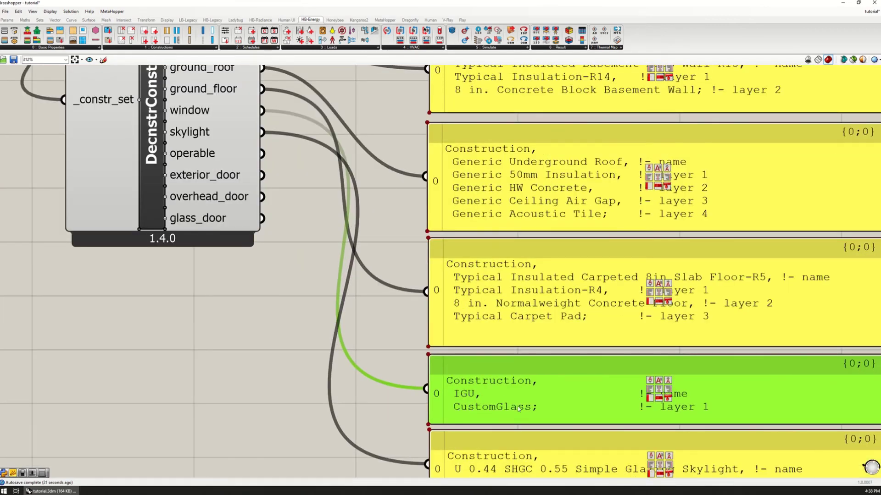
pyautogui.scroll(-5, 438, 363)
pyautogui.click(404, 364)
pyautogui.scroll(4, 404, 363)
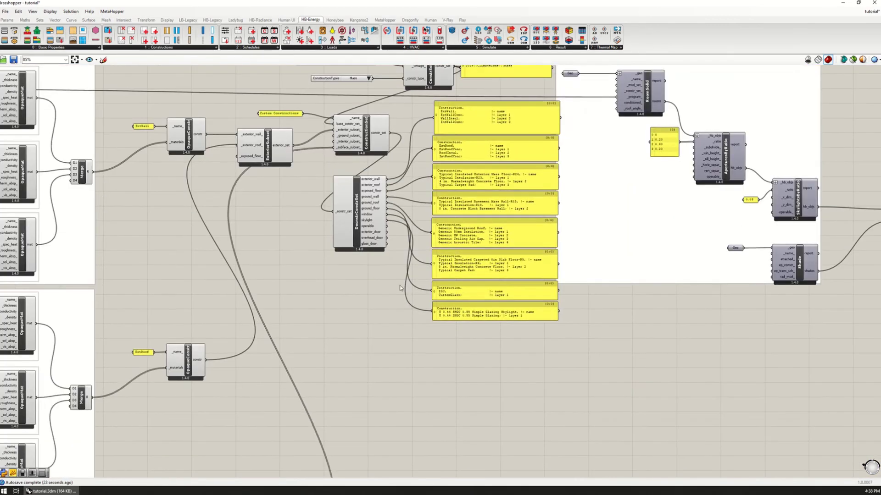
pyautogui.scroll(-4, 505, 273)
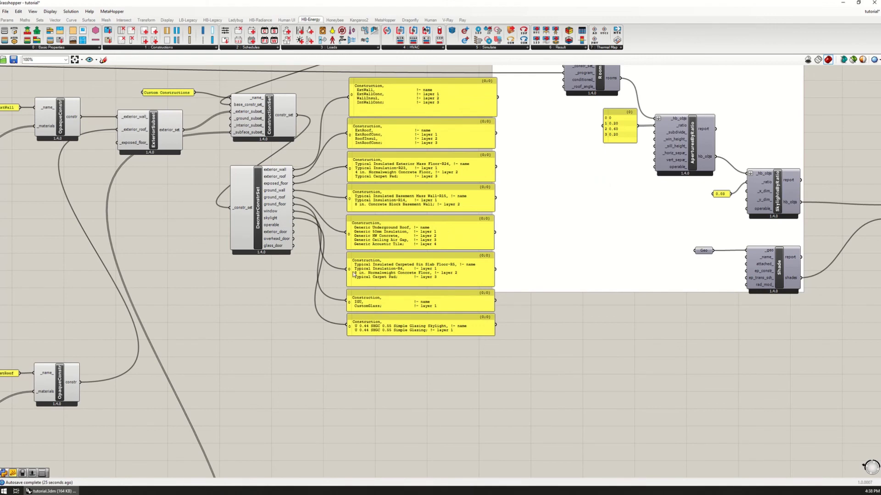
pyautogui.scroll(3, 490, 336)
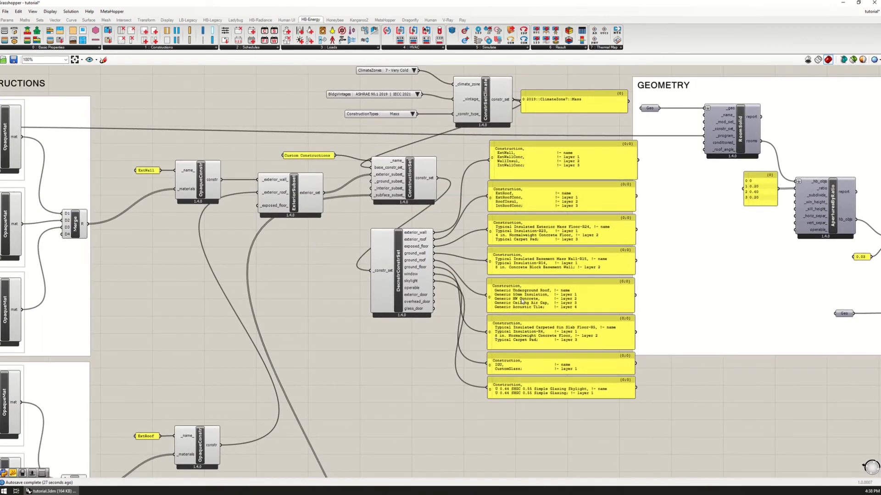
pyautogui.scroll(-4, 521, 300)
pyautogui.scroll(2, 436, 256)
pyautogui.scroll(1, 399, 268)
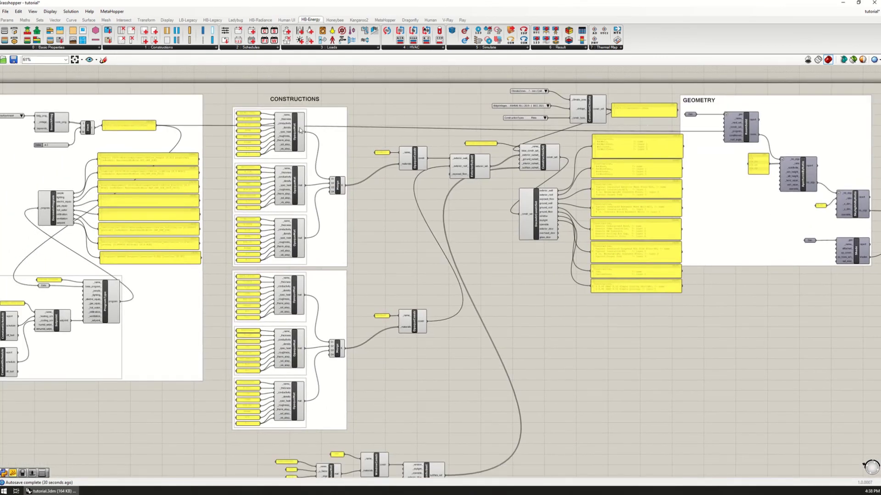
pyautogui.moveTo(447, 265); pyautogui.dragTo(354, 272, button='right')
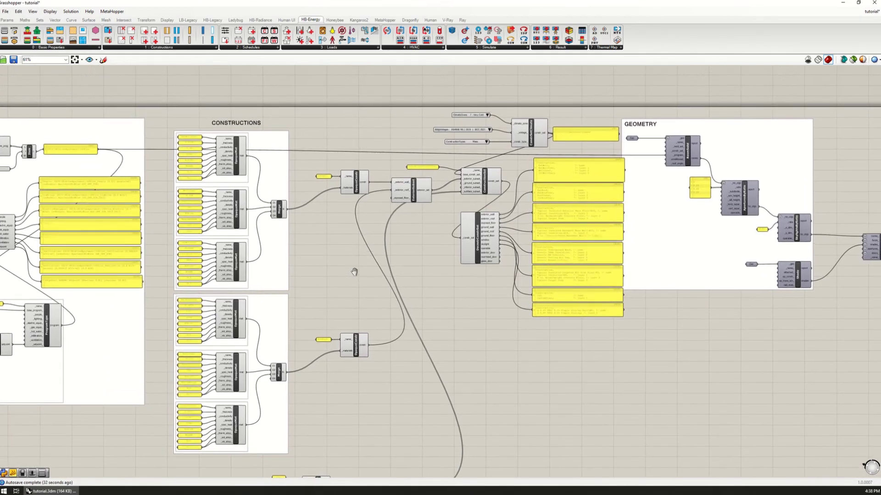
pyautogui.scroll(3, 543, 340)
pyautogui.scroll(2, 551, 334)
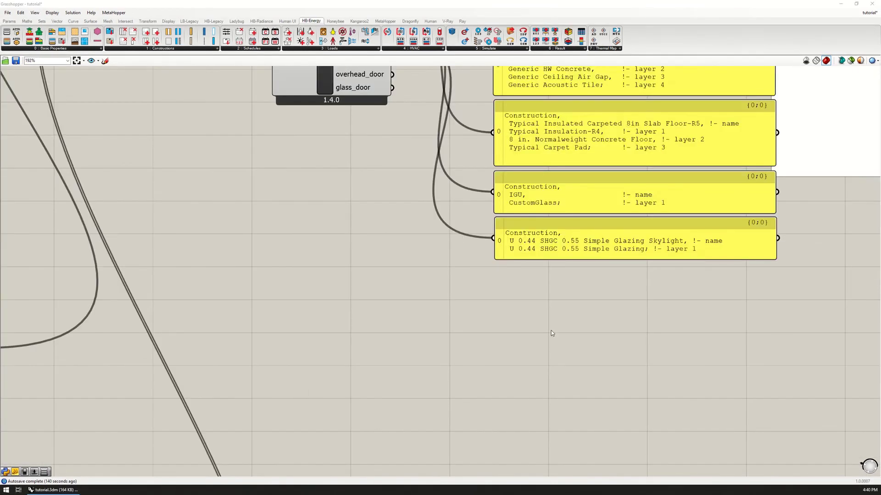
pyautogui.scroll(-2, 552, 333)
pyautogui.scroll(-1, 512, 401)
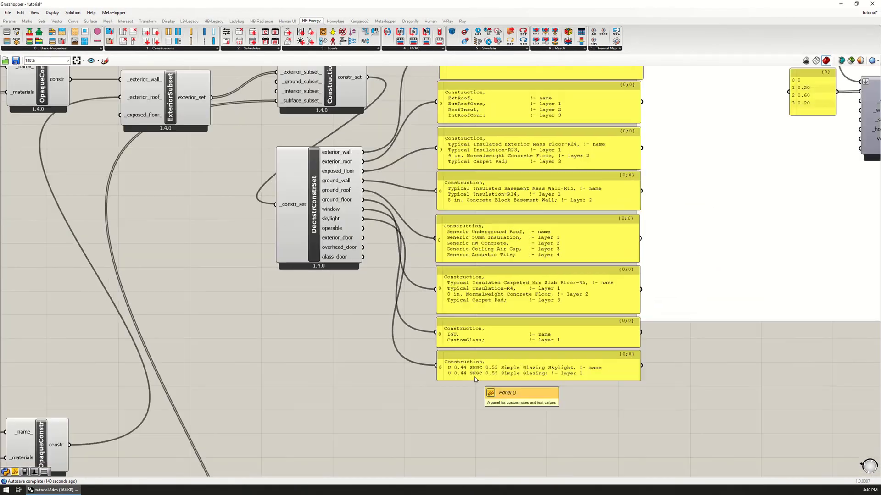
pyautogui.click(459, 332)
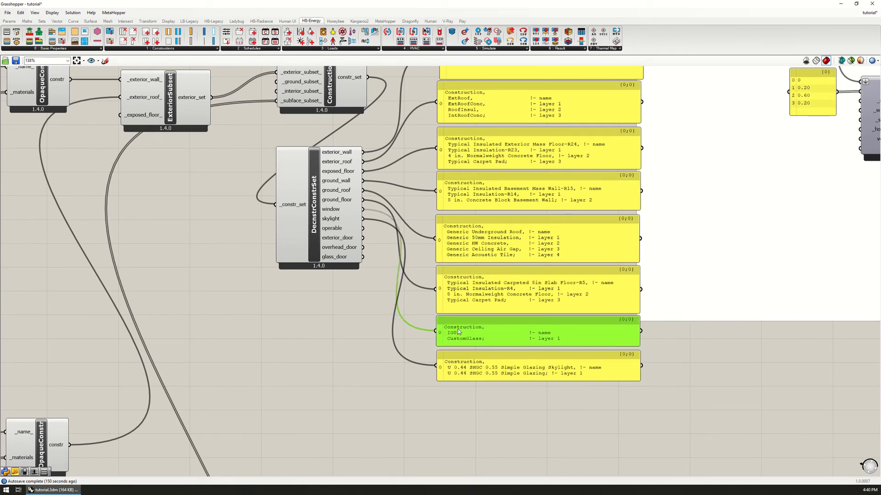
pyautogui.moveTo(459, 330); pyautogui.dragTo(461, 330)
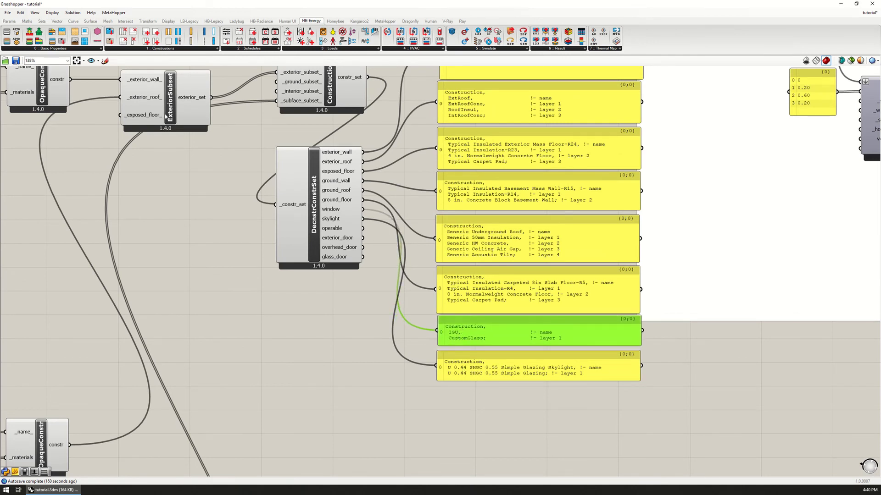
pyautogui.click(167, 50)
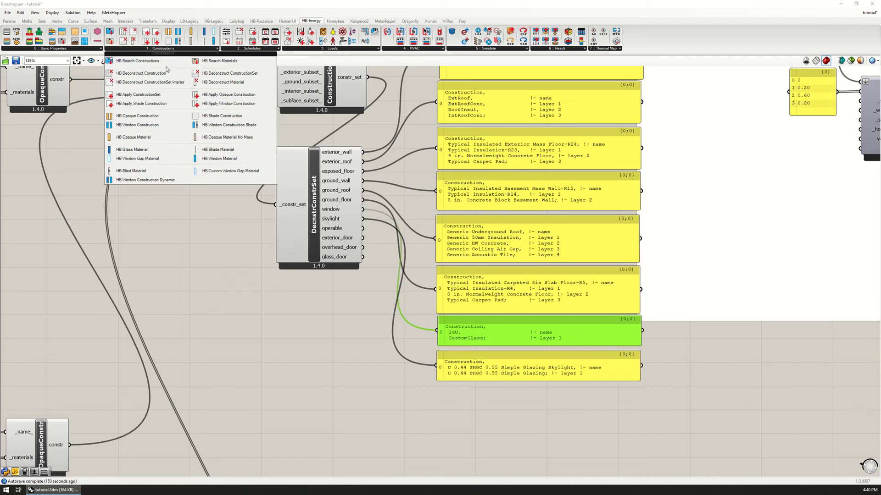
# Add a DecnstrConstr component fed by the IGU window construction.
pyautogui.click(142, 73)
pyautogui.click(203, 237)
pyautogui.moveTo(203, 237)
pyautogui.mouseDown()
pyautogui.moveTo(402, 407)
pyautogui.moveTo(352, 347)
pyautogui.mouseUp()
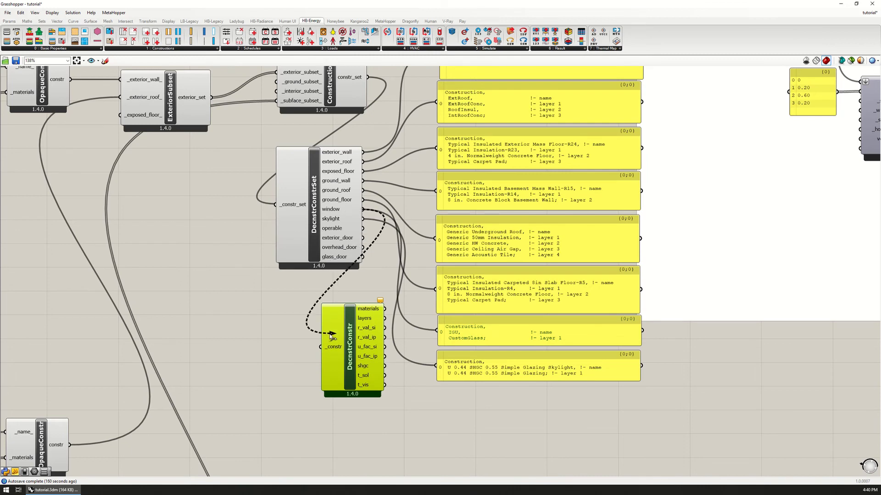
pyautogui.moveTo(362, 209); pyautogui.dragTo(322, 346)
pyautogui.moveTo(413, 413); pyautogui.dragTo(402, 303, button='right')
pyautogui.moveTo(342, 229)
pyautogui.mouseDown()
pyautogui.moveTo(411, 335)
pyautogui.moveTo(492, 313)
pyautogui.mouseUp()
# Add a widened readout panel beside the DecnstrConstr component.
pyautogui.doubleClick(530, 310)
pyautogui.write('panel')
pyautogui.press('Return')
pyautogui.moveTo(568, 335); pyautogui.dragTo(702, 341)
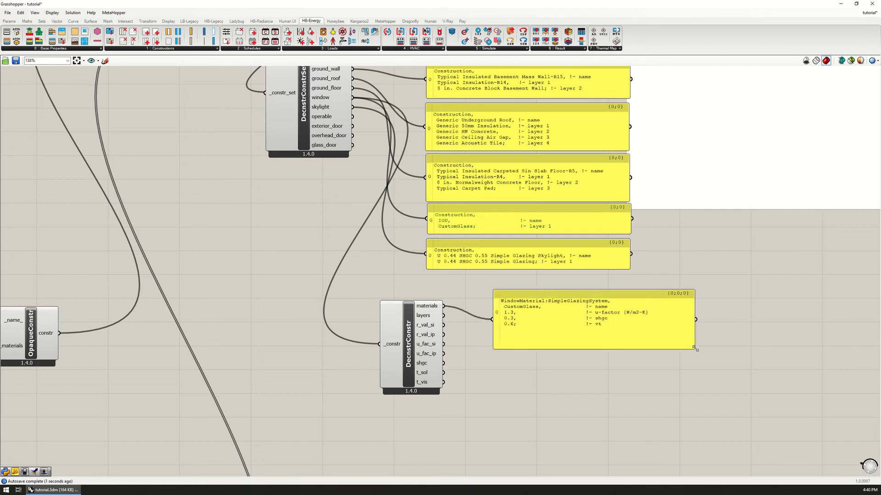
pyautogui.click(588, 325)
pyautogui.moveTo(588, 325); pyautogui.dragTo(572, 321)
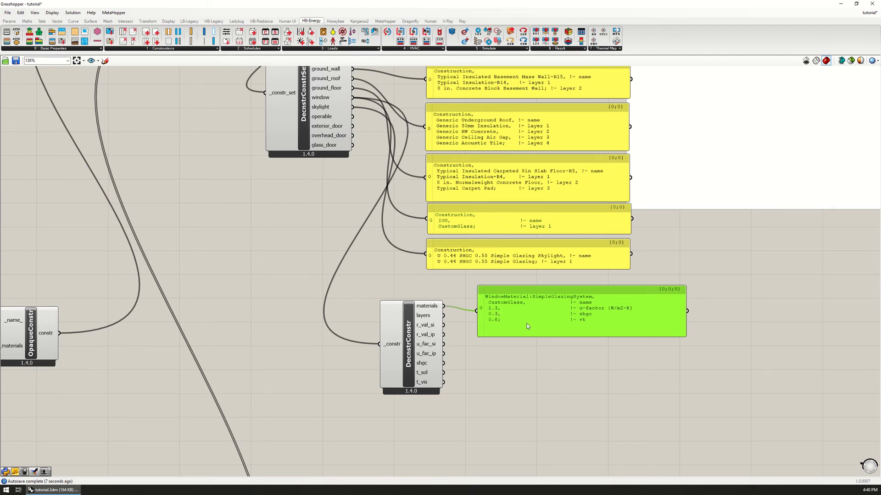
pyautogui.moveTo(527, 327); pyautogui.dragTo(537, 325)
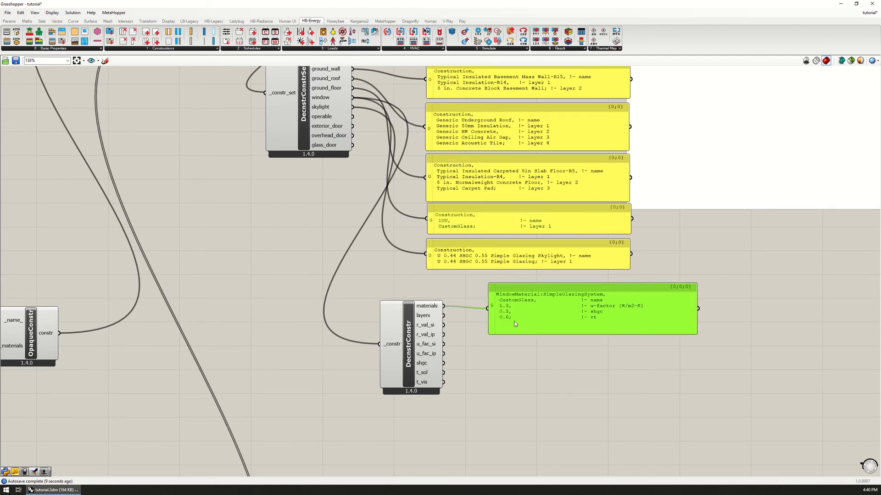
pyautogui.moveTo(521, 321); pyautogui.dragTo(523, 320)
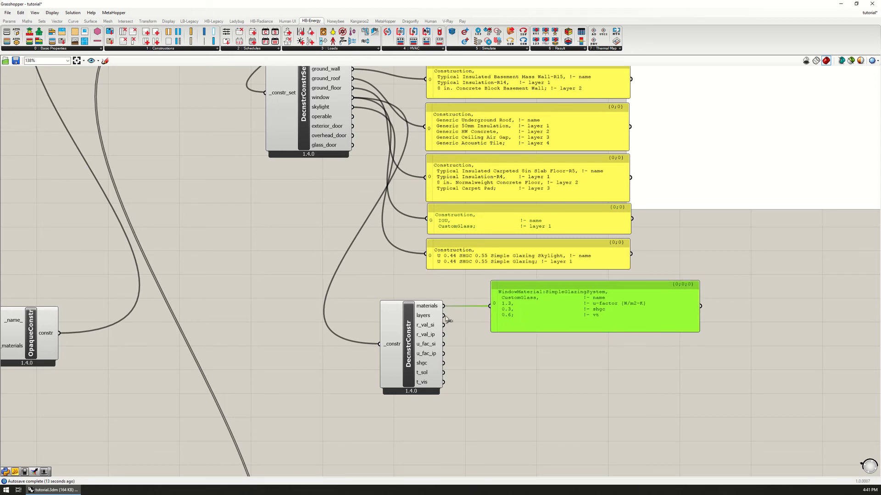
# Show layers, R-values, U-factors, SHGC, solar and visible transmittance in turn, ending on materials.
pyautogui.moveTo(447, 321); pyautogui.dragTo(496, 308)
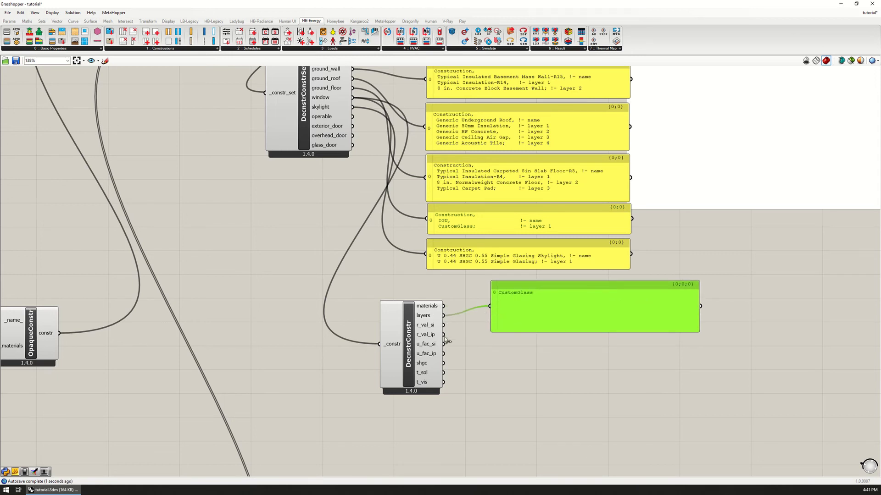
pyautogui.moveTo(443, 325); pyautogui.dragTo(491, 307)
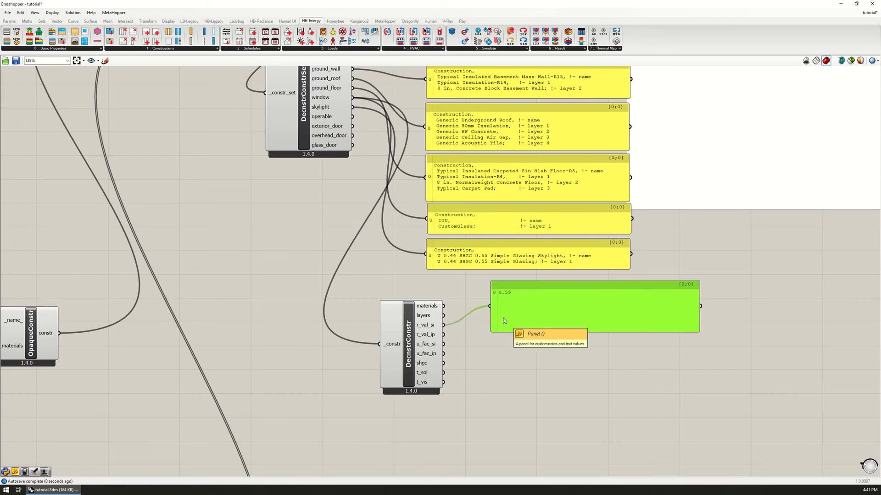
pyautogui.moveTo(443, 335); pyautogui.dragTo(490, 307)
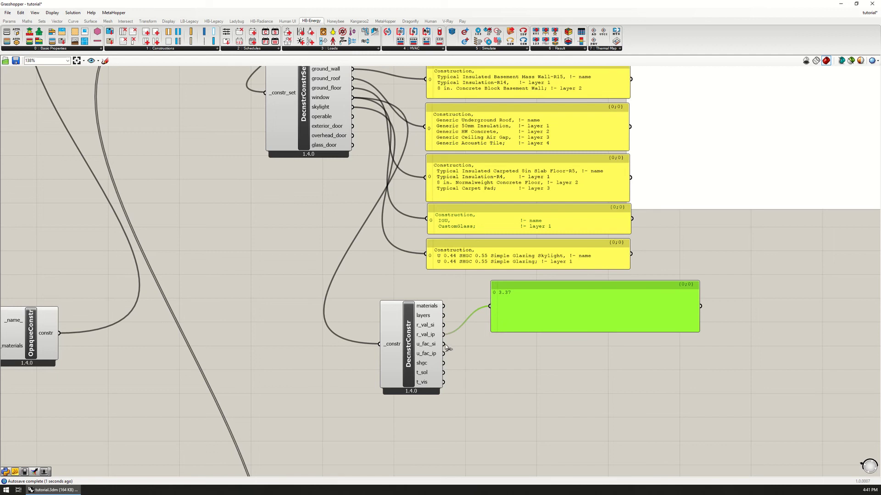
pyautogui.keyDown('shift'); pyautogui.moveTo(444, 344); pyautogui.dragTo(490, 306); pyautogui.keyUp('shift')
pyautogui.moveTo(444, 353); pyautogui.dragTo(490, 307)
pyautogui.moveTo(443, 363); pyautogui.dragTo(490, 305)
pyautogui.moveTo(444, 373); pyautogui.dragTo(490, 307)
pyautogui.moveTo(443, 382); pyautogui.dragTo(490, 306)
pyautogui.moveTo(555, 318); pyautogui.dragTo(553, 346)
pyautogui.moveTo(444, 306); pyautogui.dragTo(489, 335)
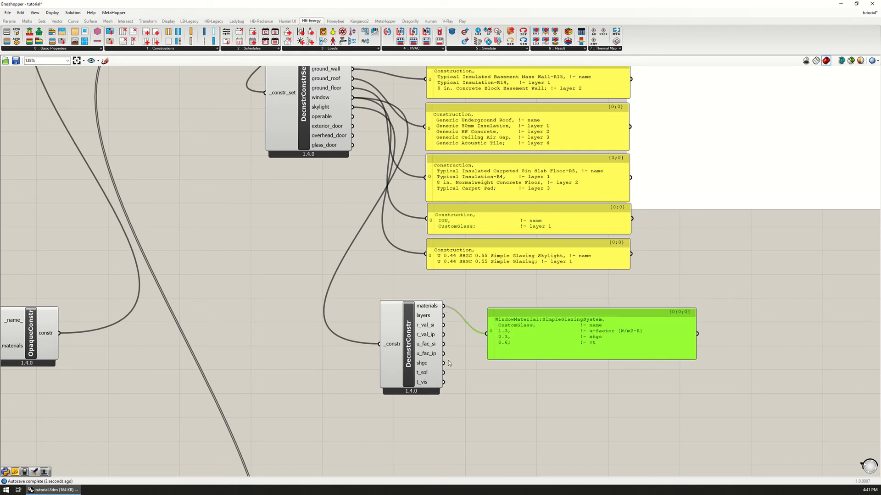
# Connect the panel to u_fac_ip to show 0.23, then review WindowConstr and SubfaceSubset.
pyautogui.moveTo(229, 333); pyautogui.dragTo(379, 353, button='right')
pyautogui.scroll(-2, 387, 353)
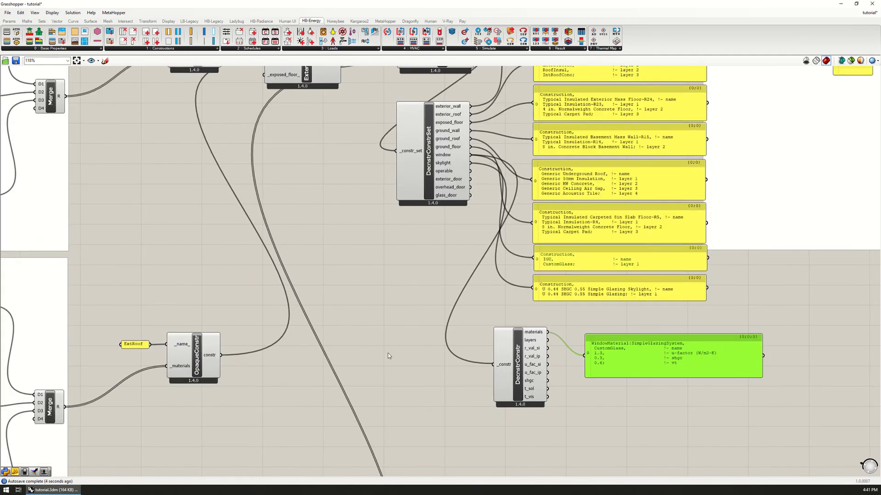
pyautogui.moveTo(449, 337); pyautogui.dragTo(395, 305, button='right')
pyautogui.scroll(3, 395, 305)
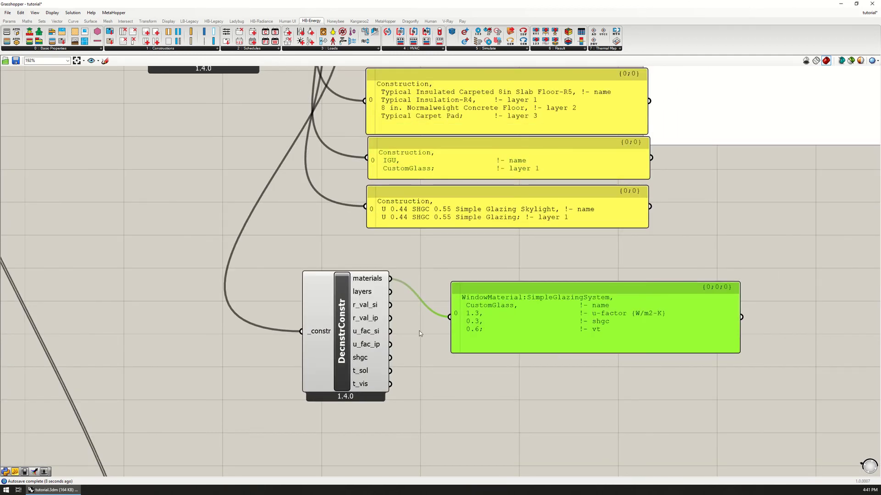
pyautogui.keyDown('shift'); pyautogui.moveTo(390, 331); pyautogui.dragTo(449, 317); pyautogui.keyUp('shift')
pyautogui.moveTo(390, 344); pyautogui.dragTo(450, 316)
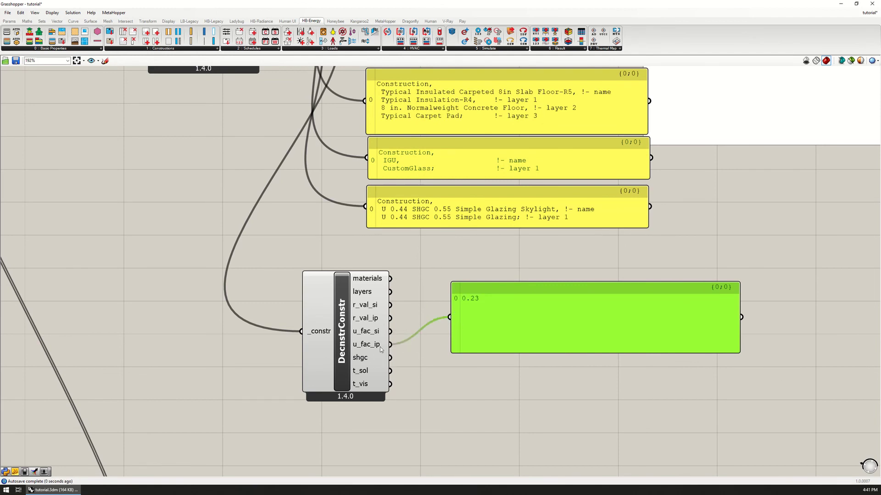
pyautogui.moveTo(430, 371); pyautogui.dragTo(431, 380, button='right')
pyautogui.scroll(-3, 545, 358)
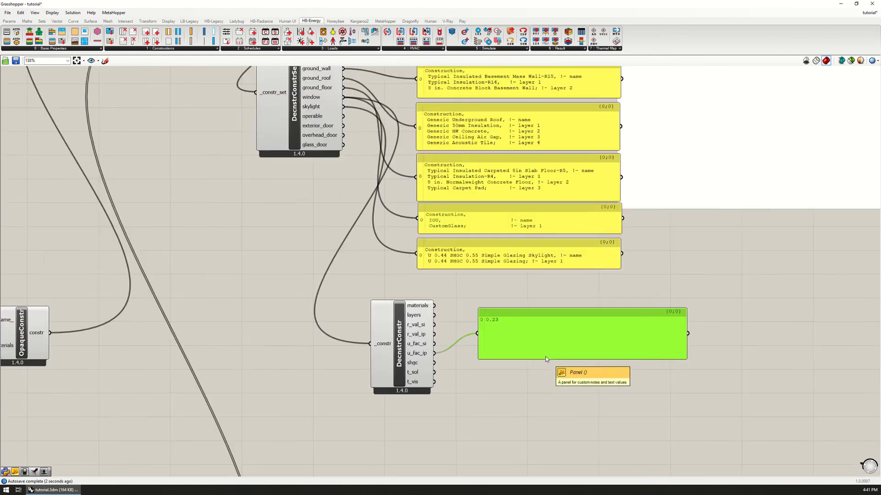
pyautogui.scroll(1, 470, 345)
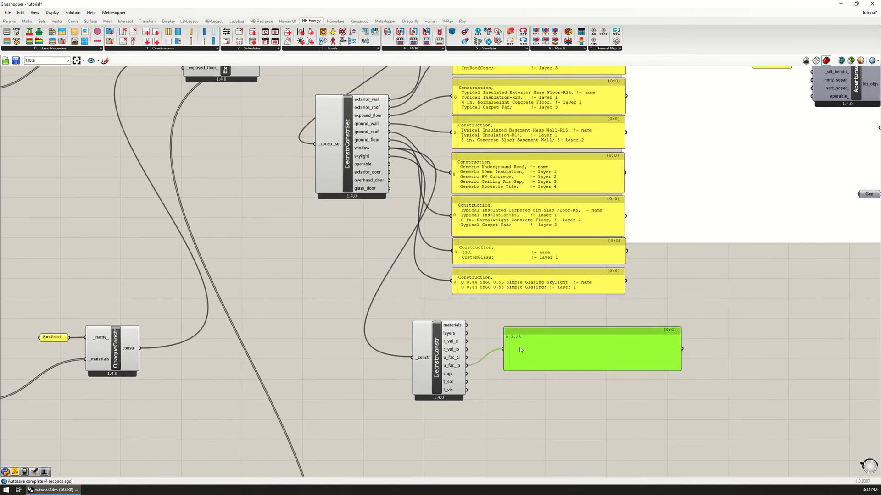
pyautogui.moveTo(535, 344); pyautogui.dragTo(564, 341, button='right')
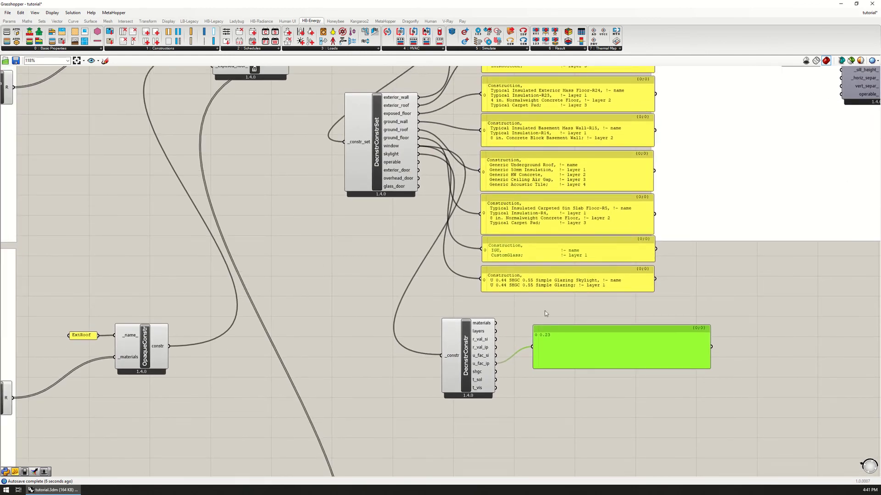
pyautogui.click(508, 307)
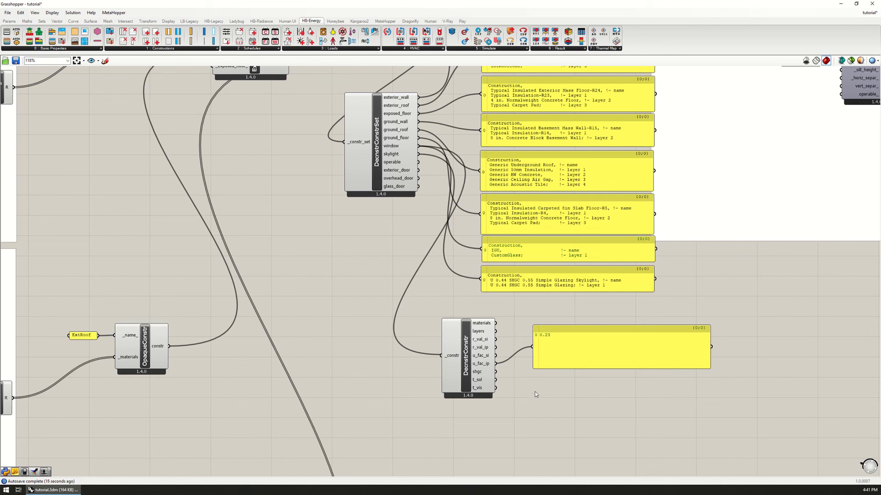
pyautogui.moveTo(529, 391); pyautogui.dragTo(544, 391, button='right')
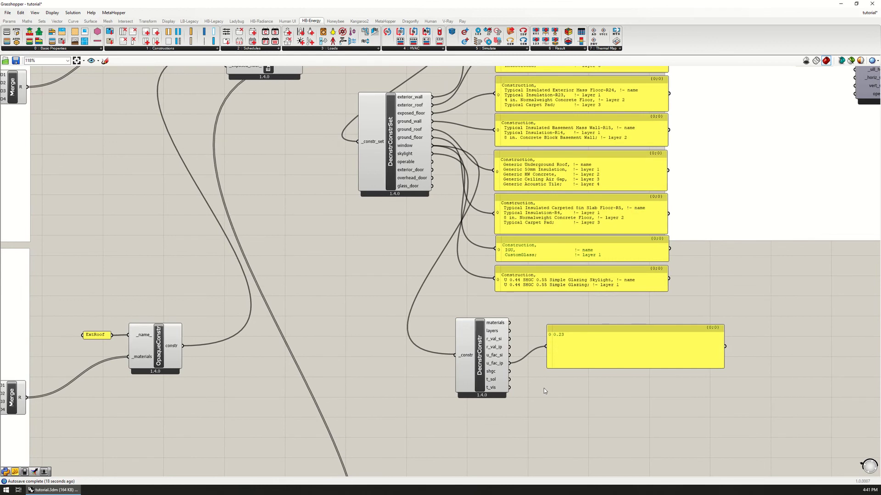
pyautogui.scroll(-5, 544, 388)
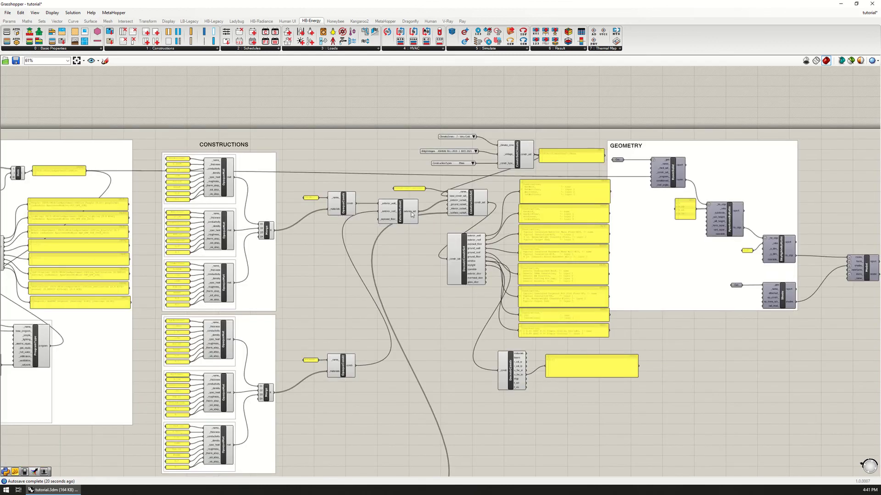
pyautogui.scroll(5, 432, 215)
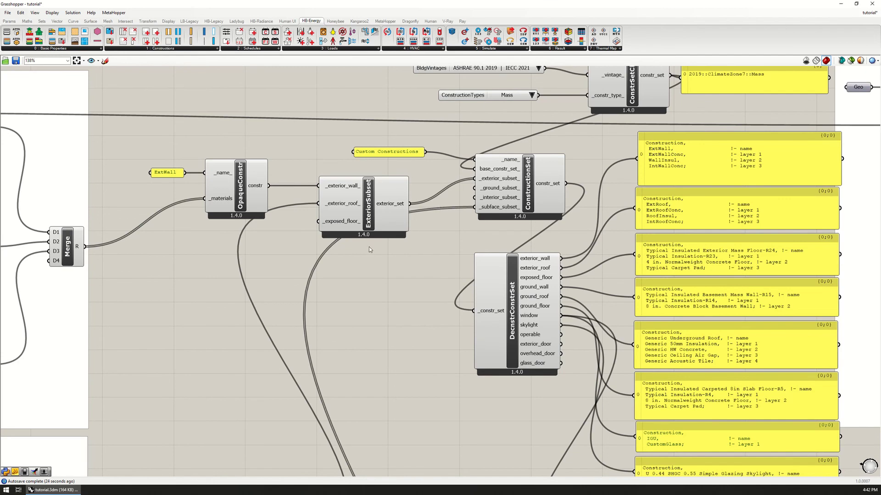
pyautogui.scroll(-3, 369, 247)
pyautogui.scroll(-2, 369, 248)
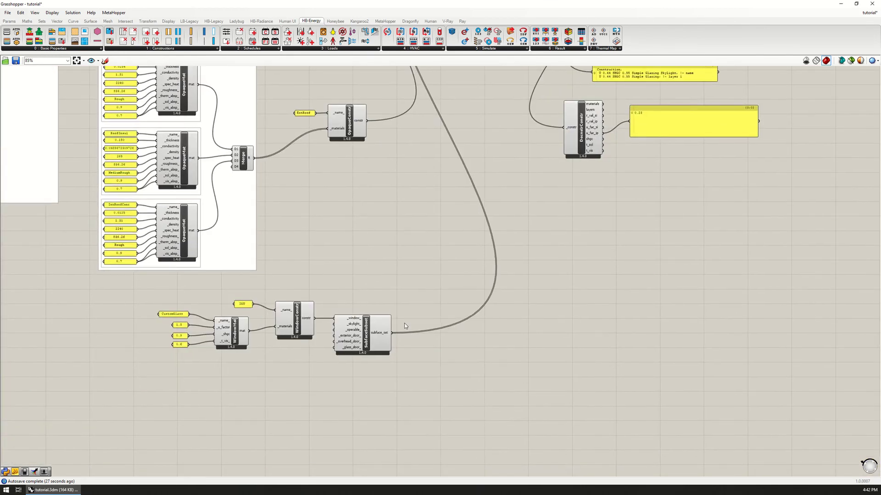
pyautogui.scroll(3, 404, 323)
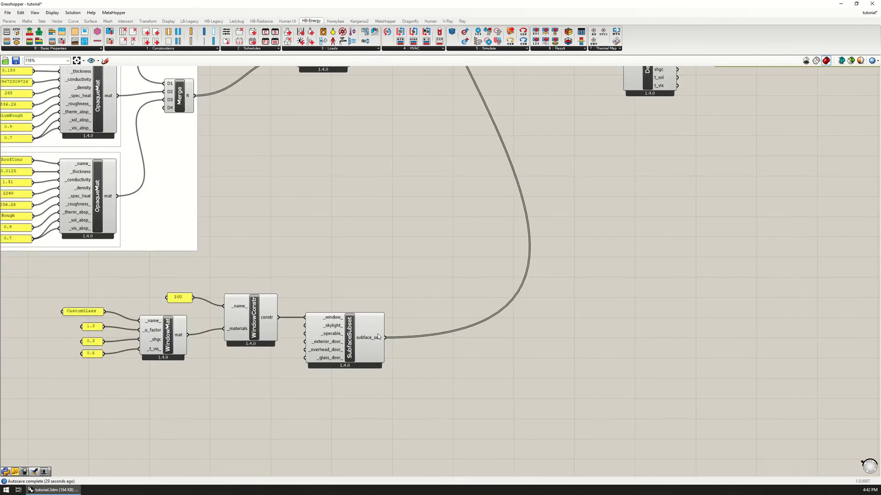
pyautogui.scroll(-2, 324, 378)
pyautogui.scroll(-3, 324, 378)
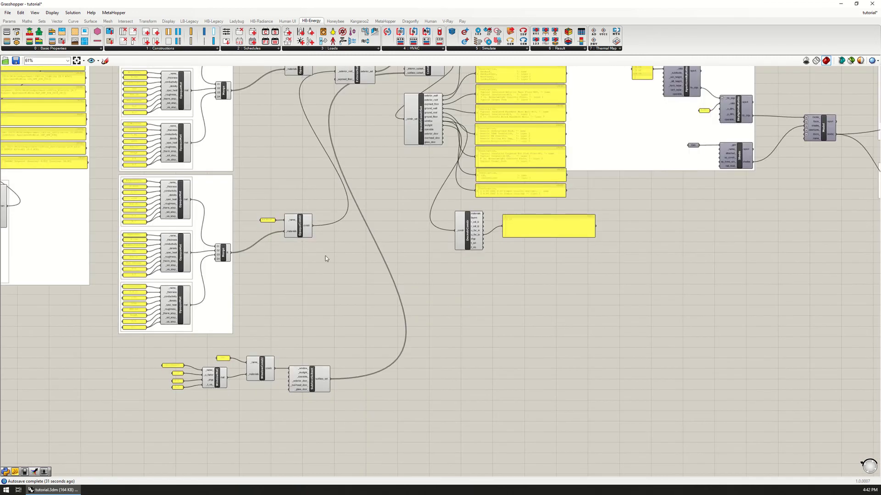
pyautogui.click(315, 375)
pyautogui.scroll(3, 394, 213)
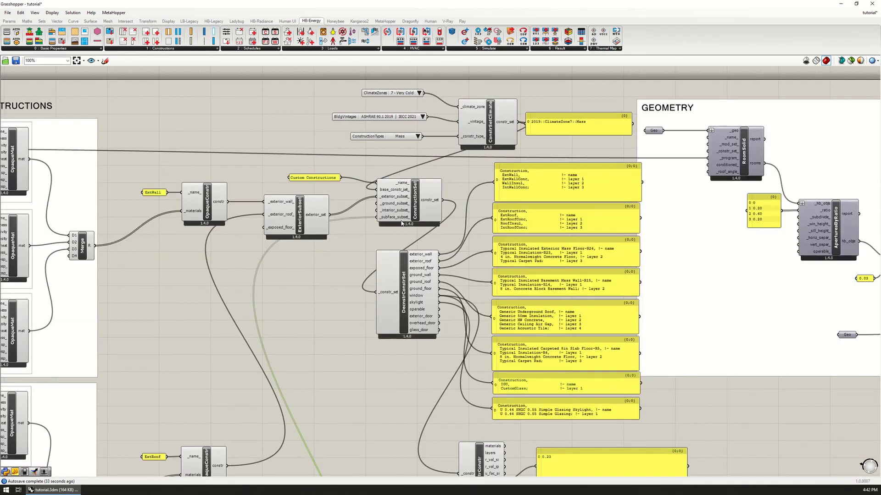
# Disconnect SubfaceSubset from the ConstructionSet subface input, then check the readout shows 0.29.
pyautogui.rightClick(402, 222)
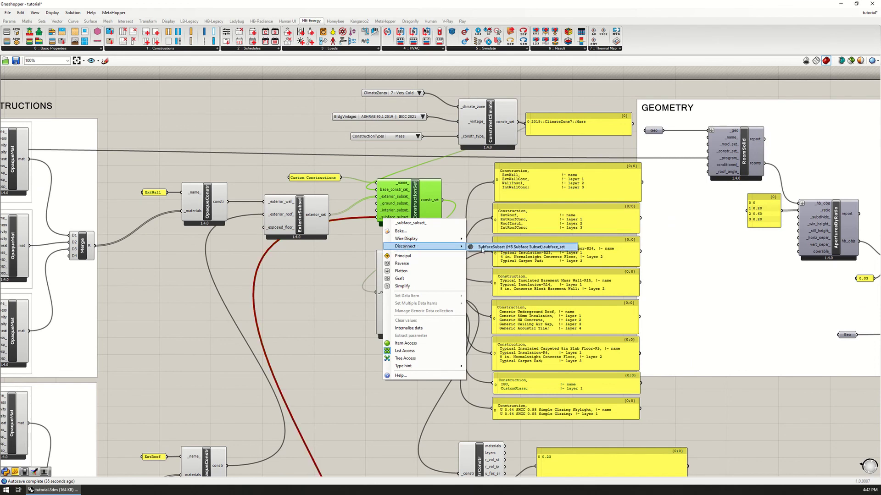
pyautogui.click(481, 247)
pyautogui.moveTo(482, 253); pyautogui.dragTo(395, 150, button='right')
pyautogui.scroll(2, 445, 231)
pyautogui.scroll(1, 445, 230)
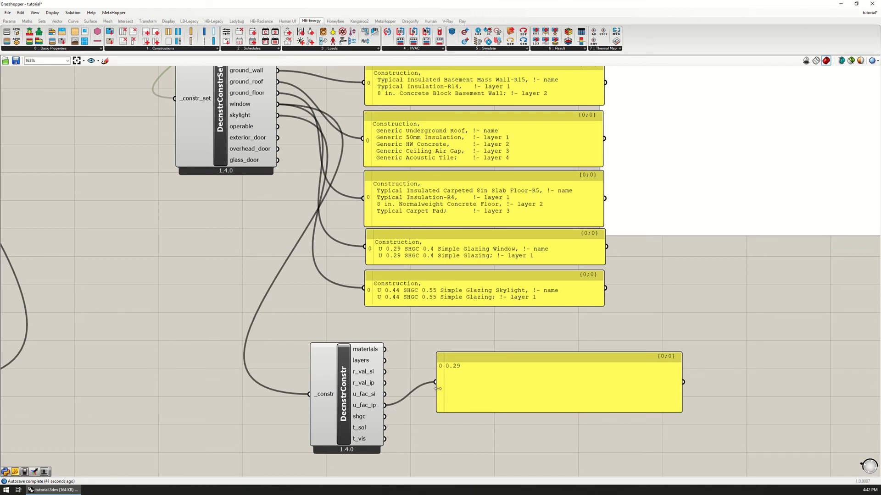
pyautogui.moveTo(459, 372); pyautogui.dragTo(463, 373)
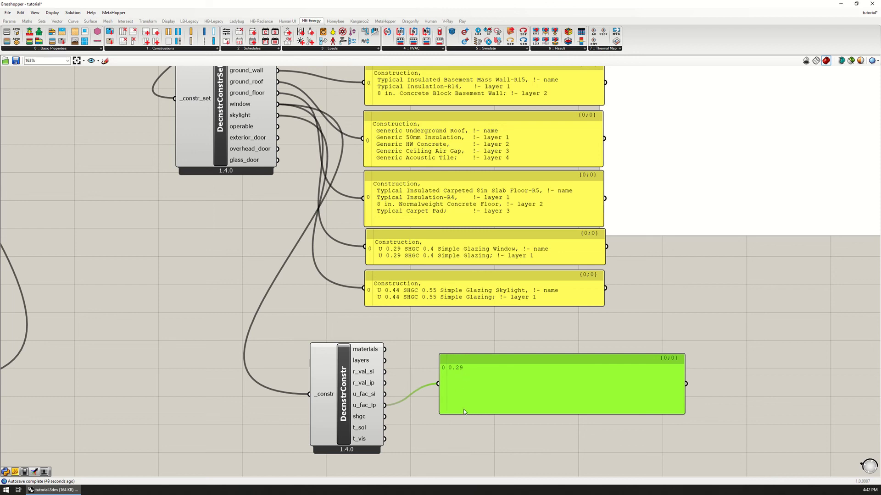
pyautogui.scroll(-4, 471, 406)
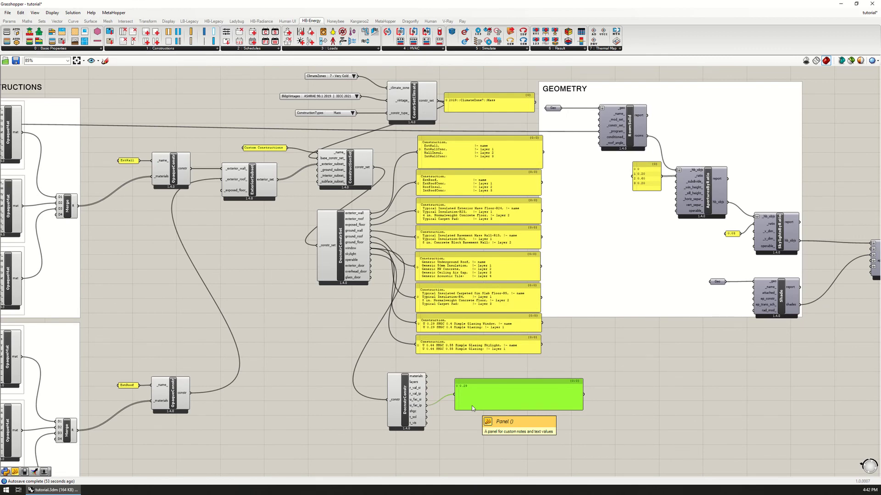
pyautogui.moveTo(444, 390); pyautogui.dragTo(475, 374, button='right')
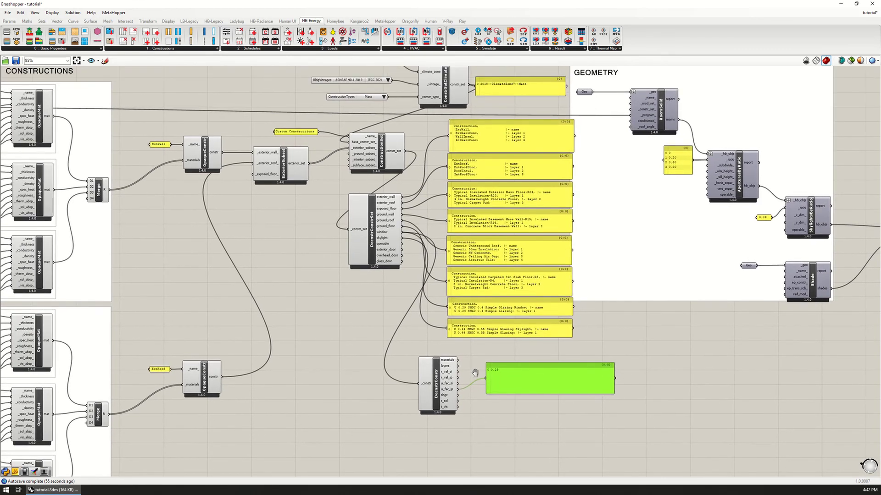
pyautogui.scroll(1, 474, 373)
pyautogui.scroll(1, 475, 373)
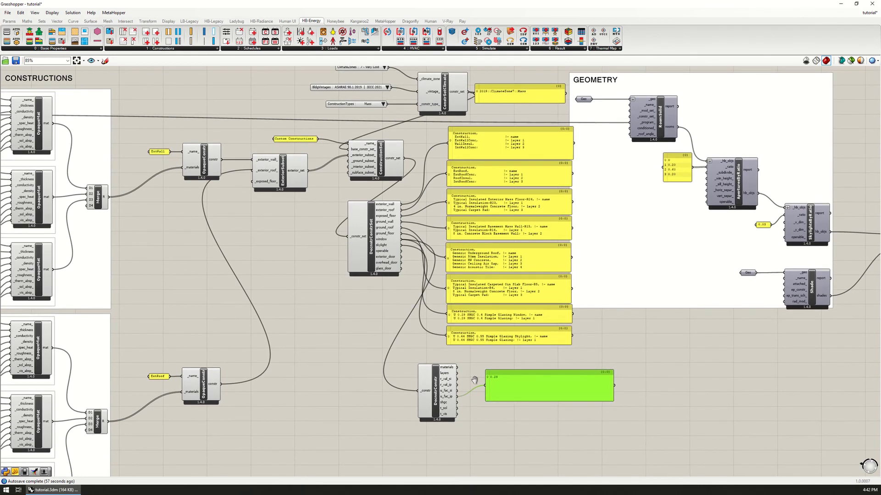
pyautogui.scroll(2, 475, 374)
pyautogui.scroll(1, 476, 397)
pyautogui.scroll(1, 476, 410)
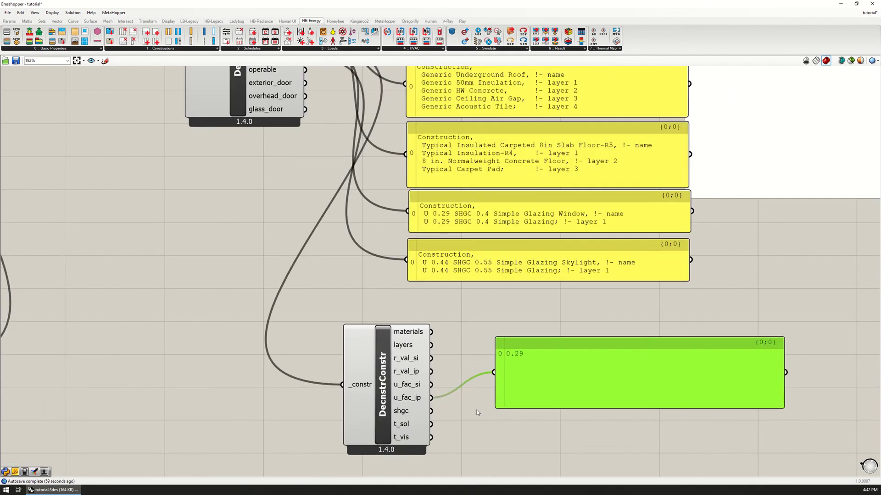